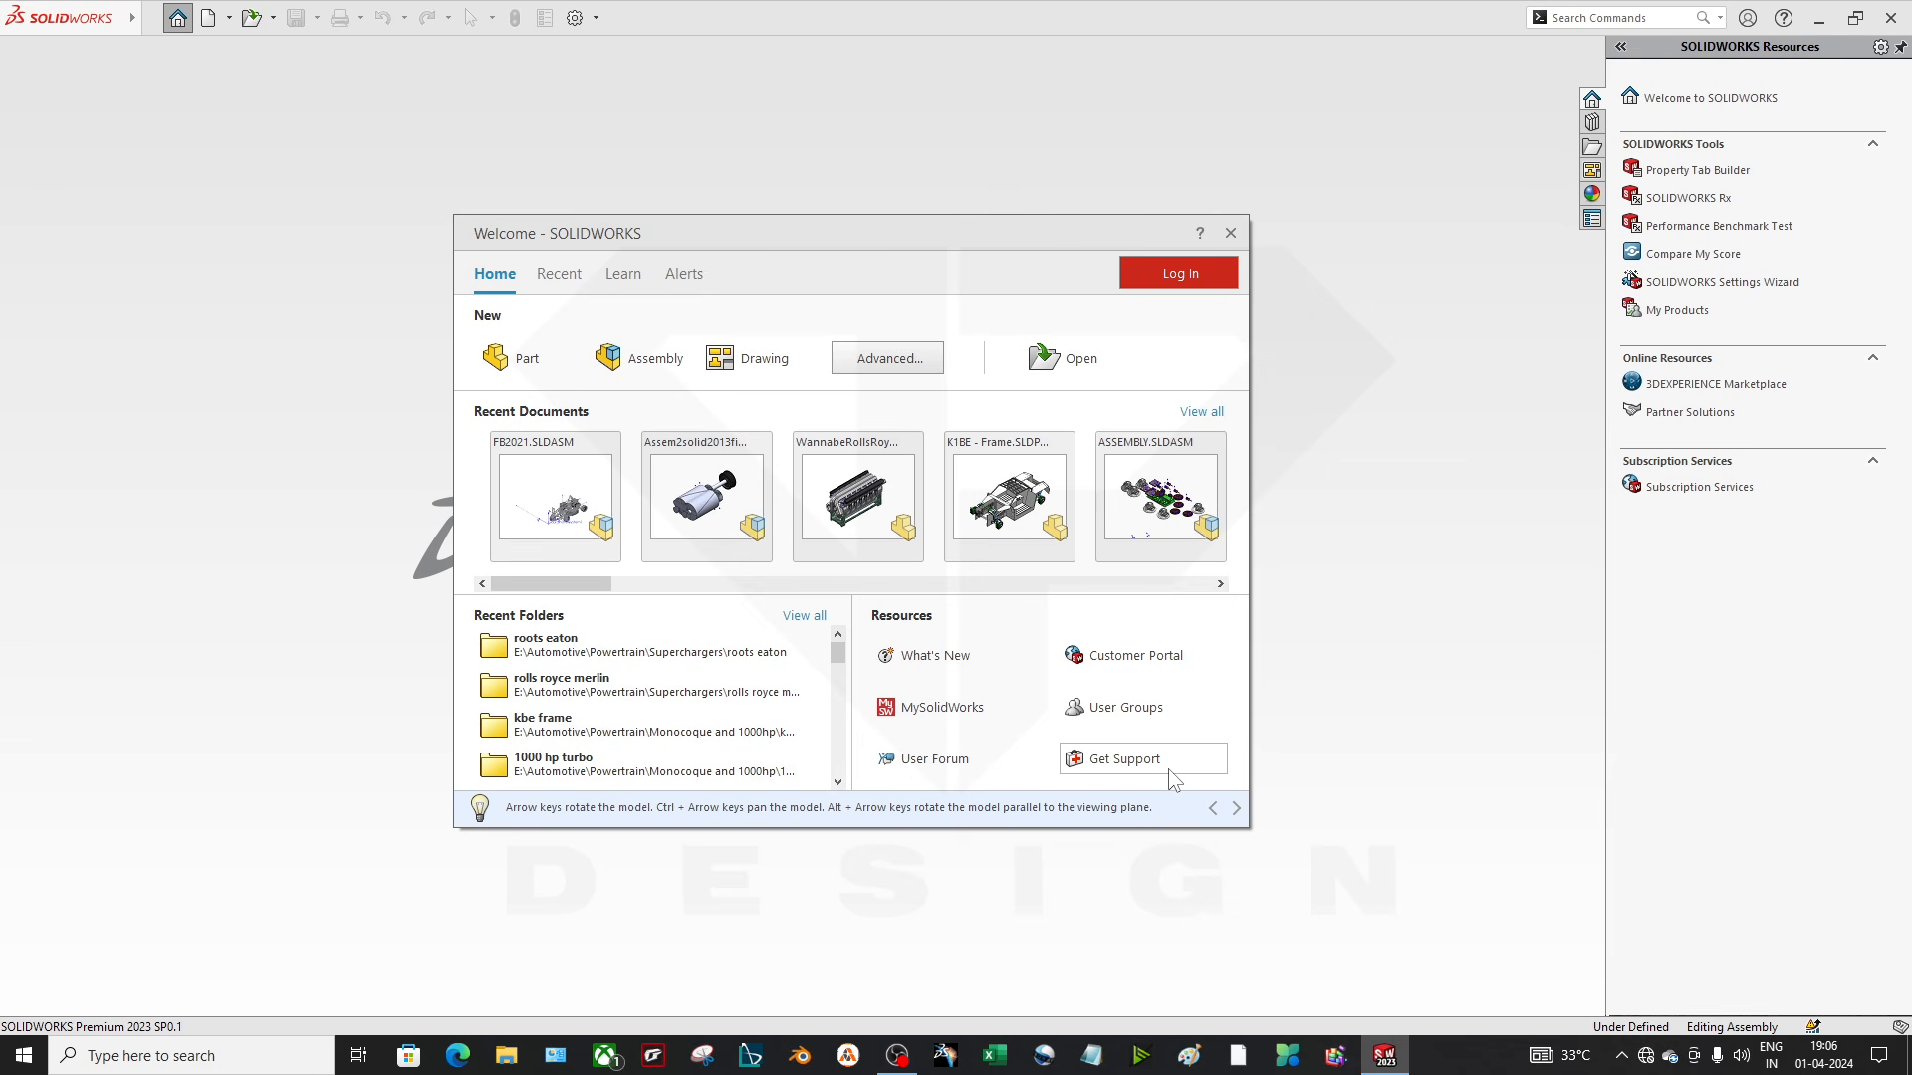
Dismiss the Welcome window and look through the task pane pages, from Design Library to Custom Properties, returning to SOLIDWORKS Resources
left_click(1230, 233)
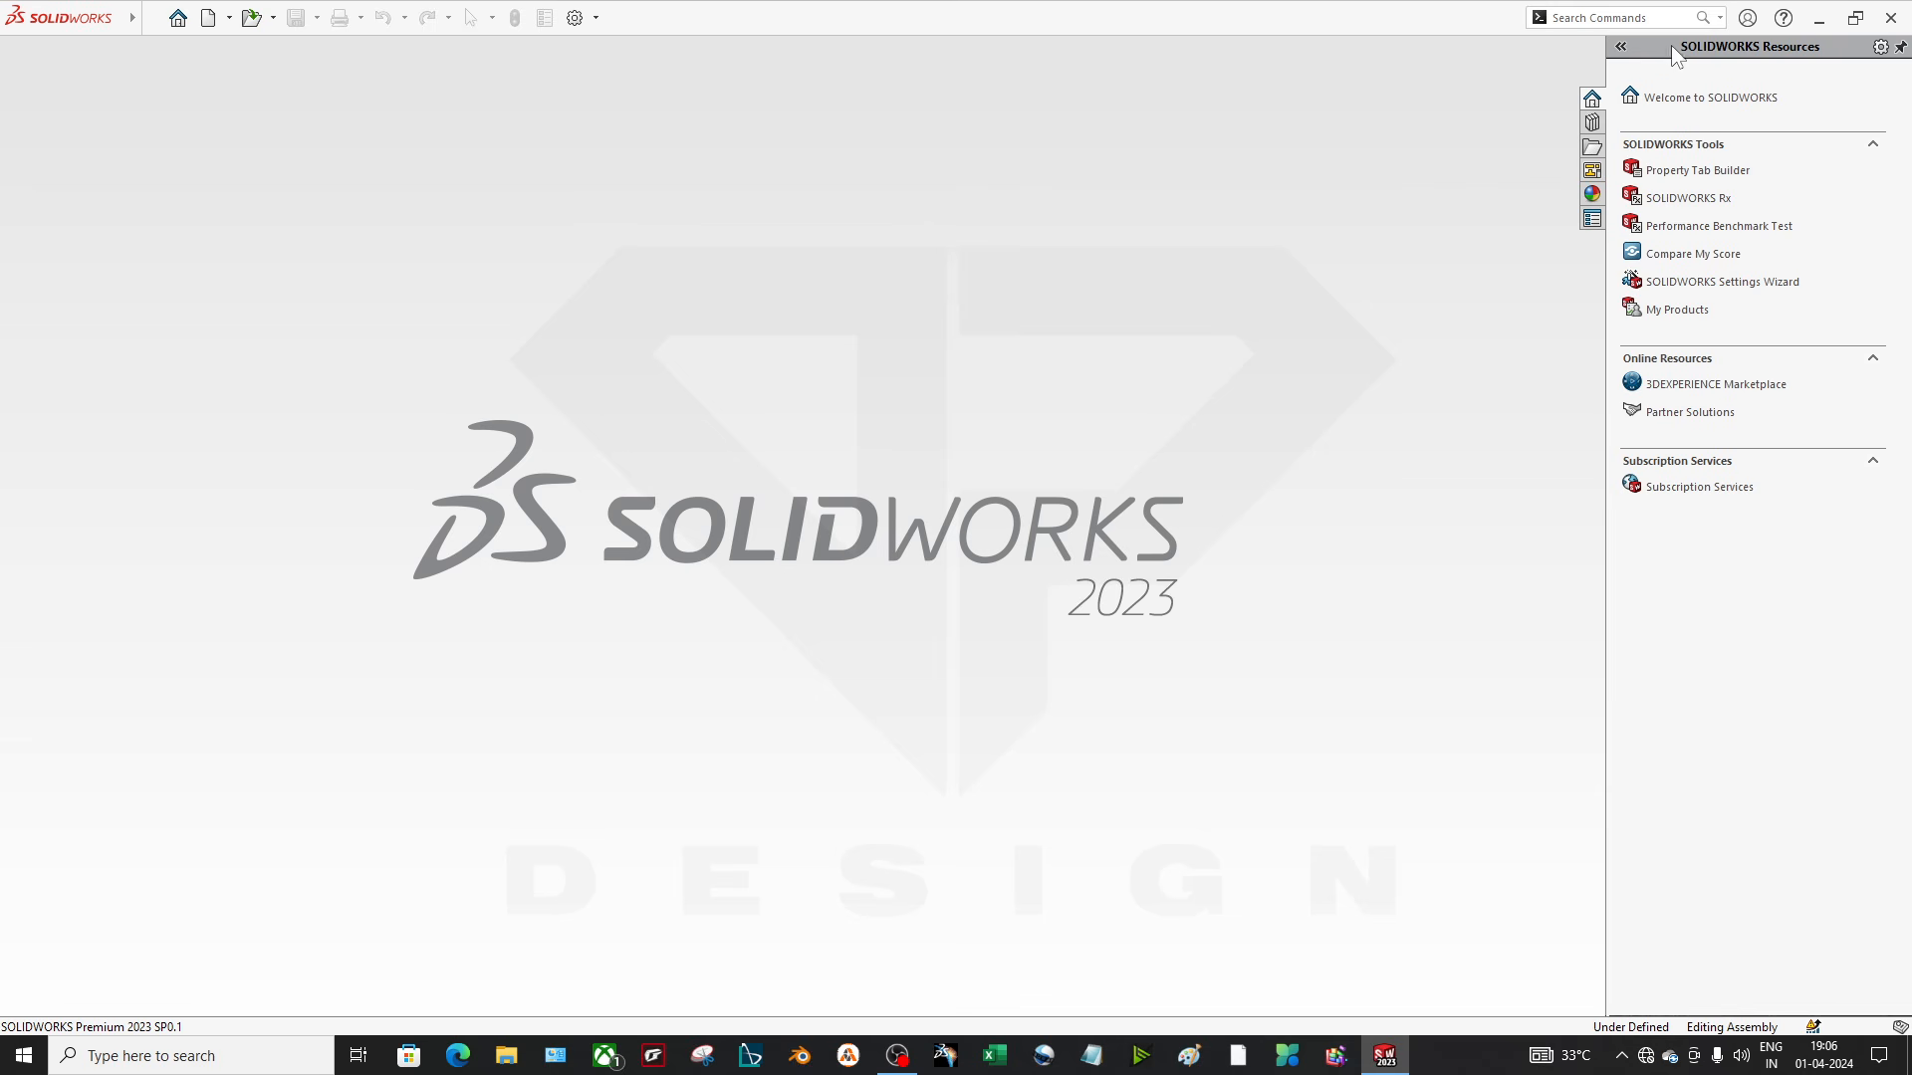
left_click(1592, 121)
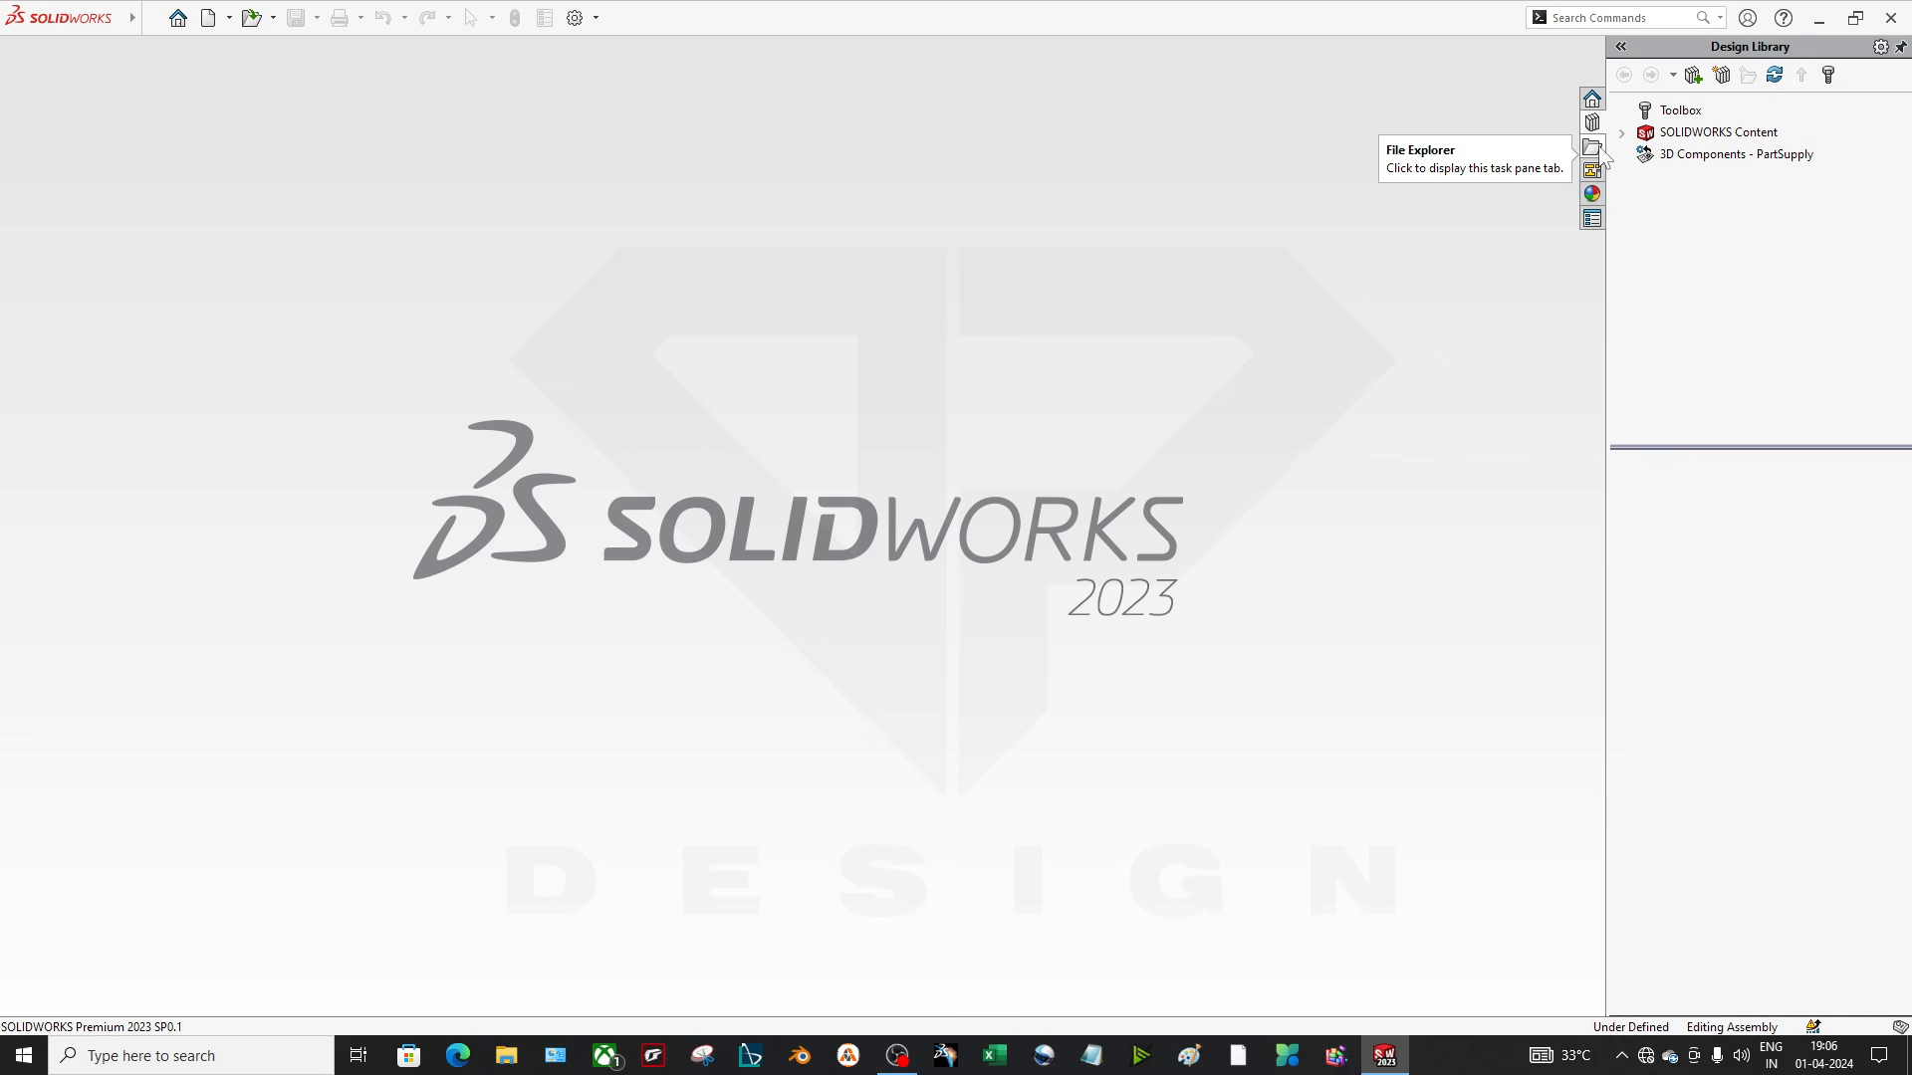
left_click(1592, 147)
left_click(1592, 170)
left_click(1592, 195)
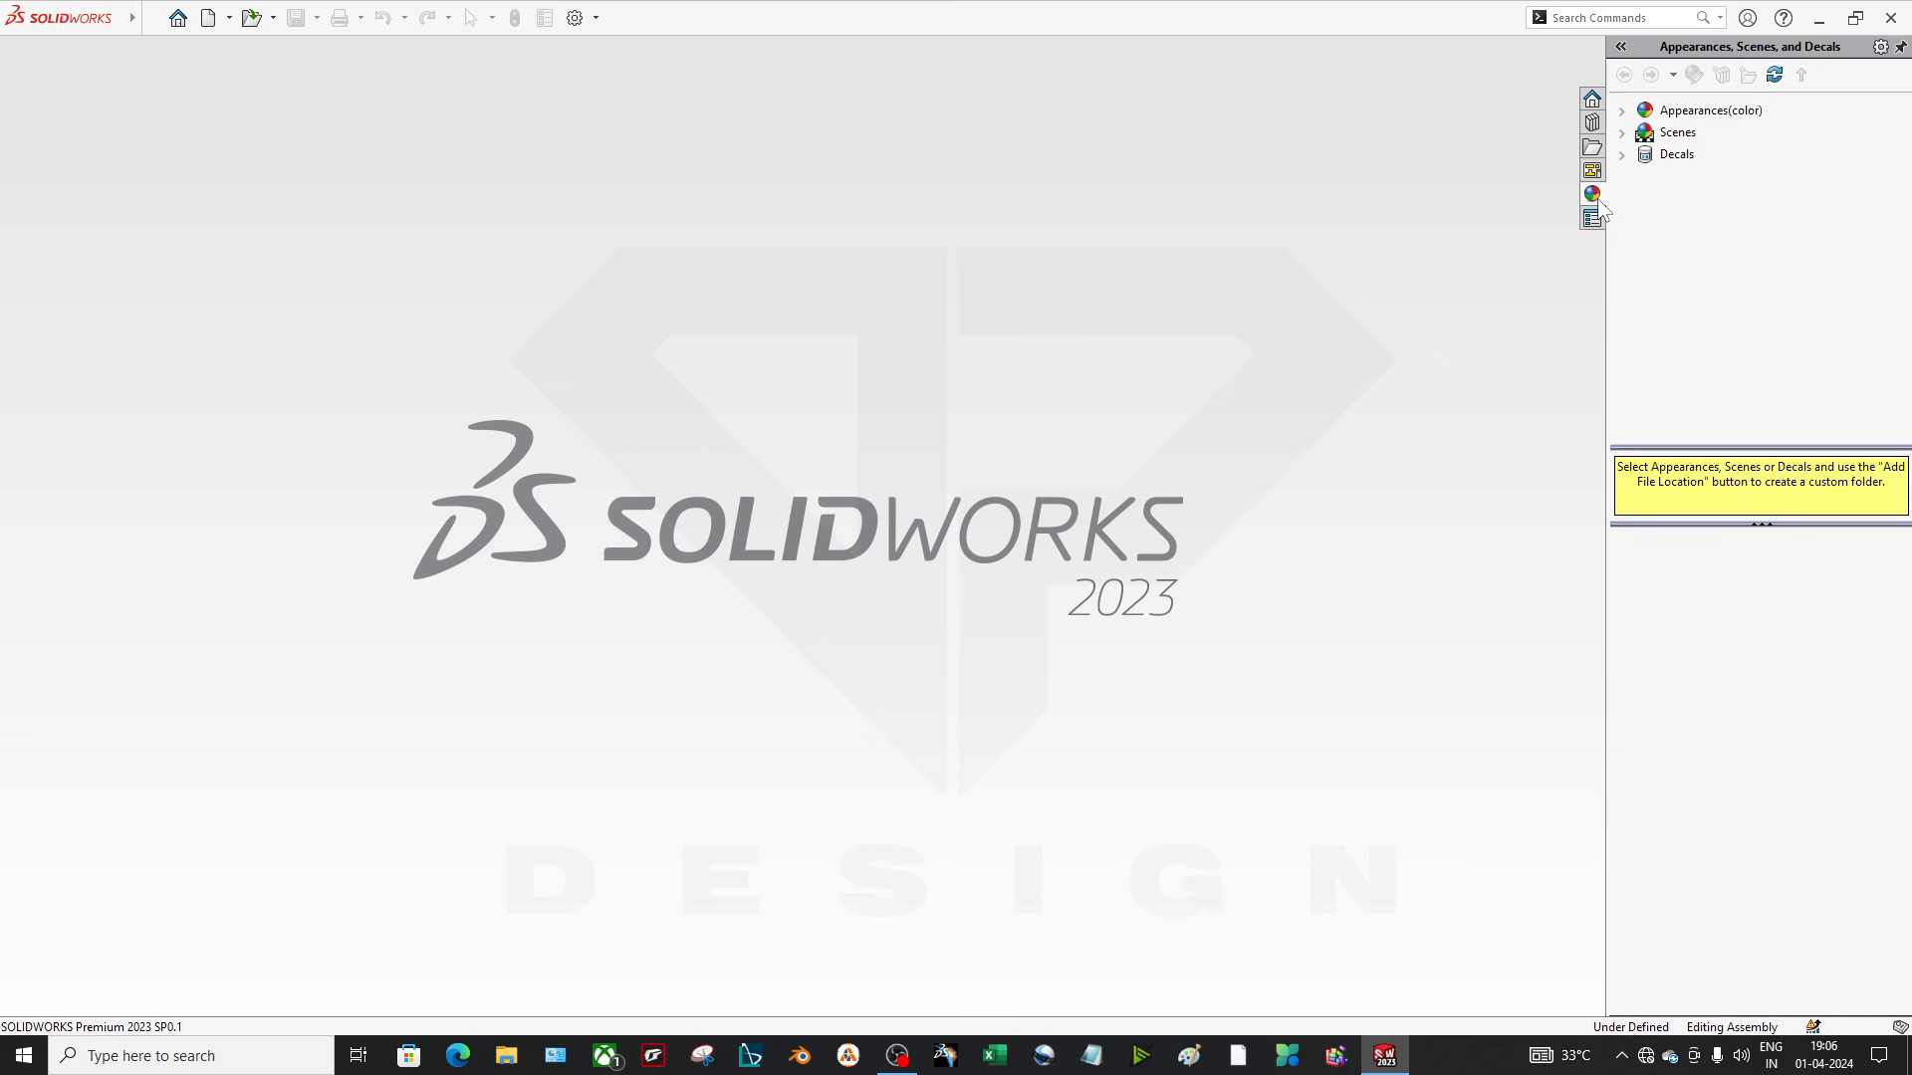
left_click(1593, 219)
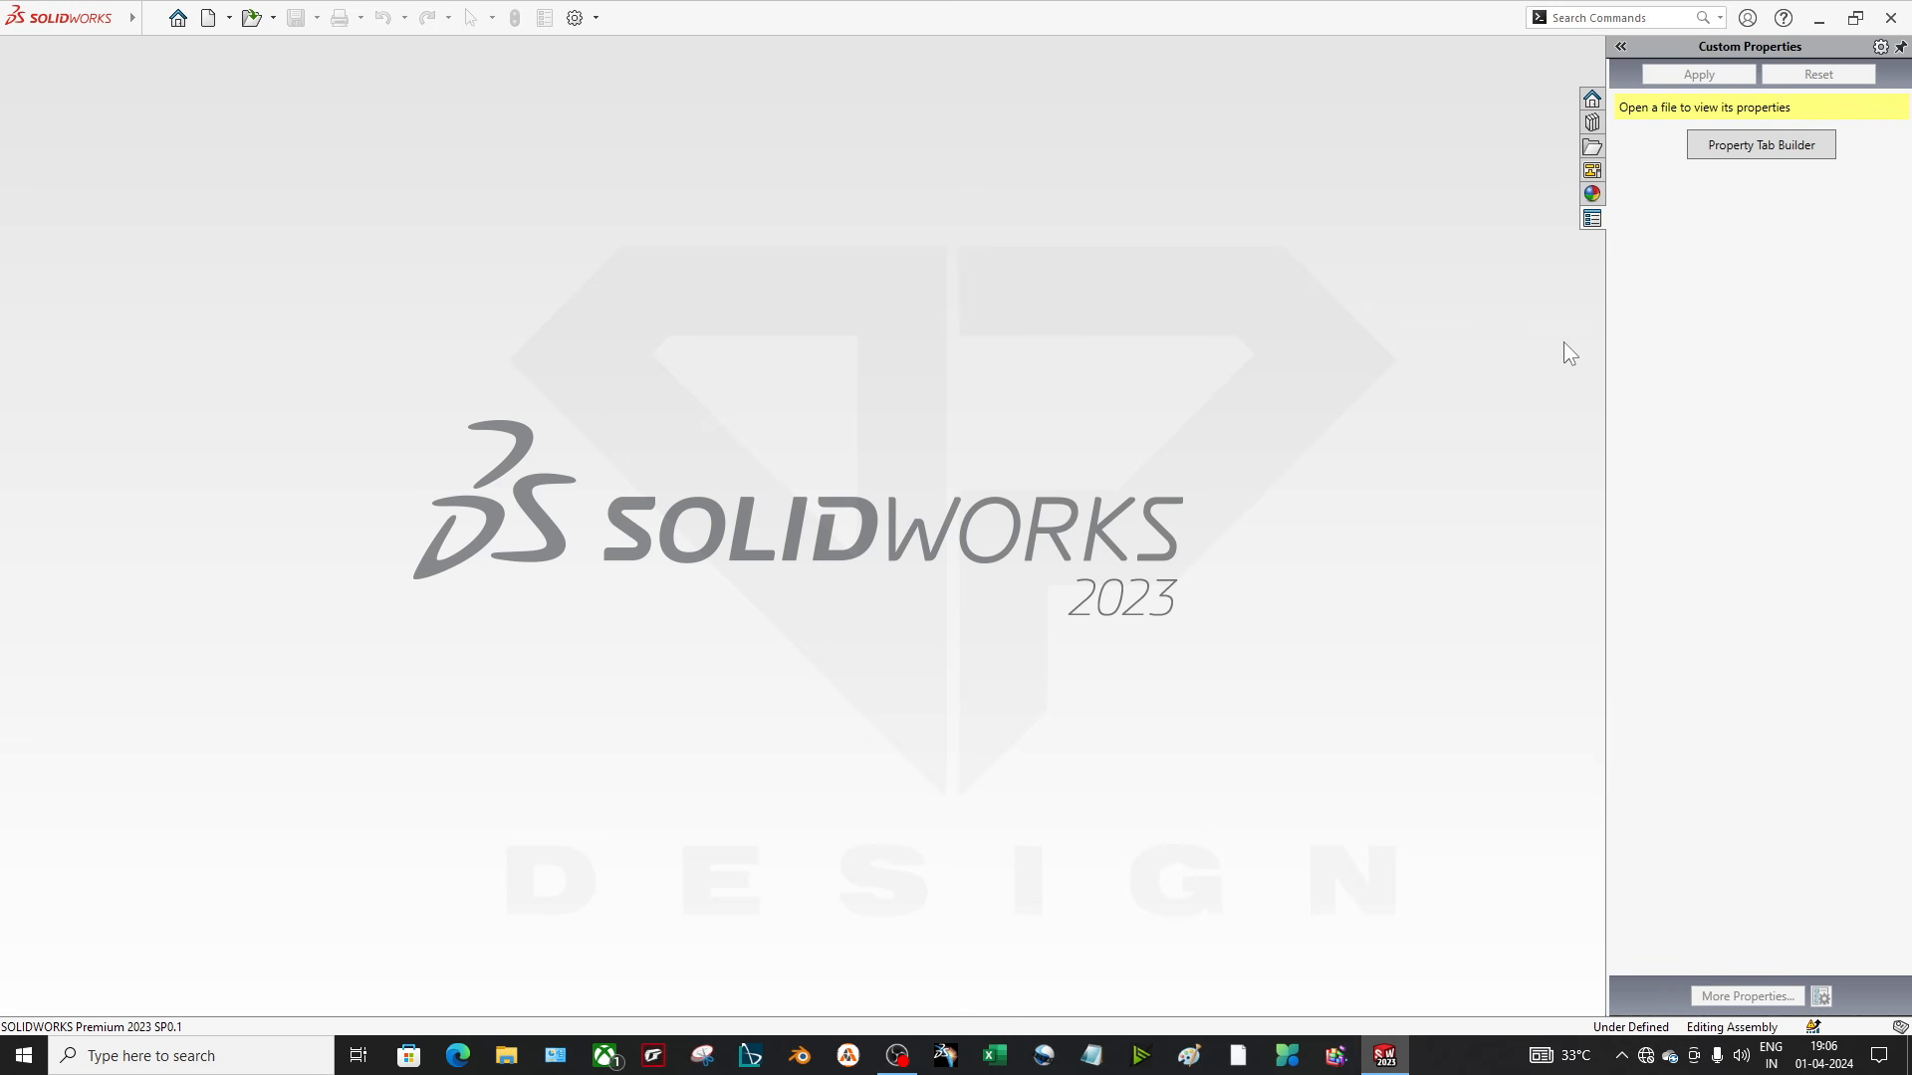
left_click(1592, 99)
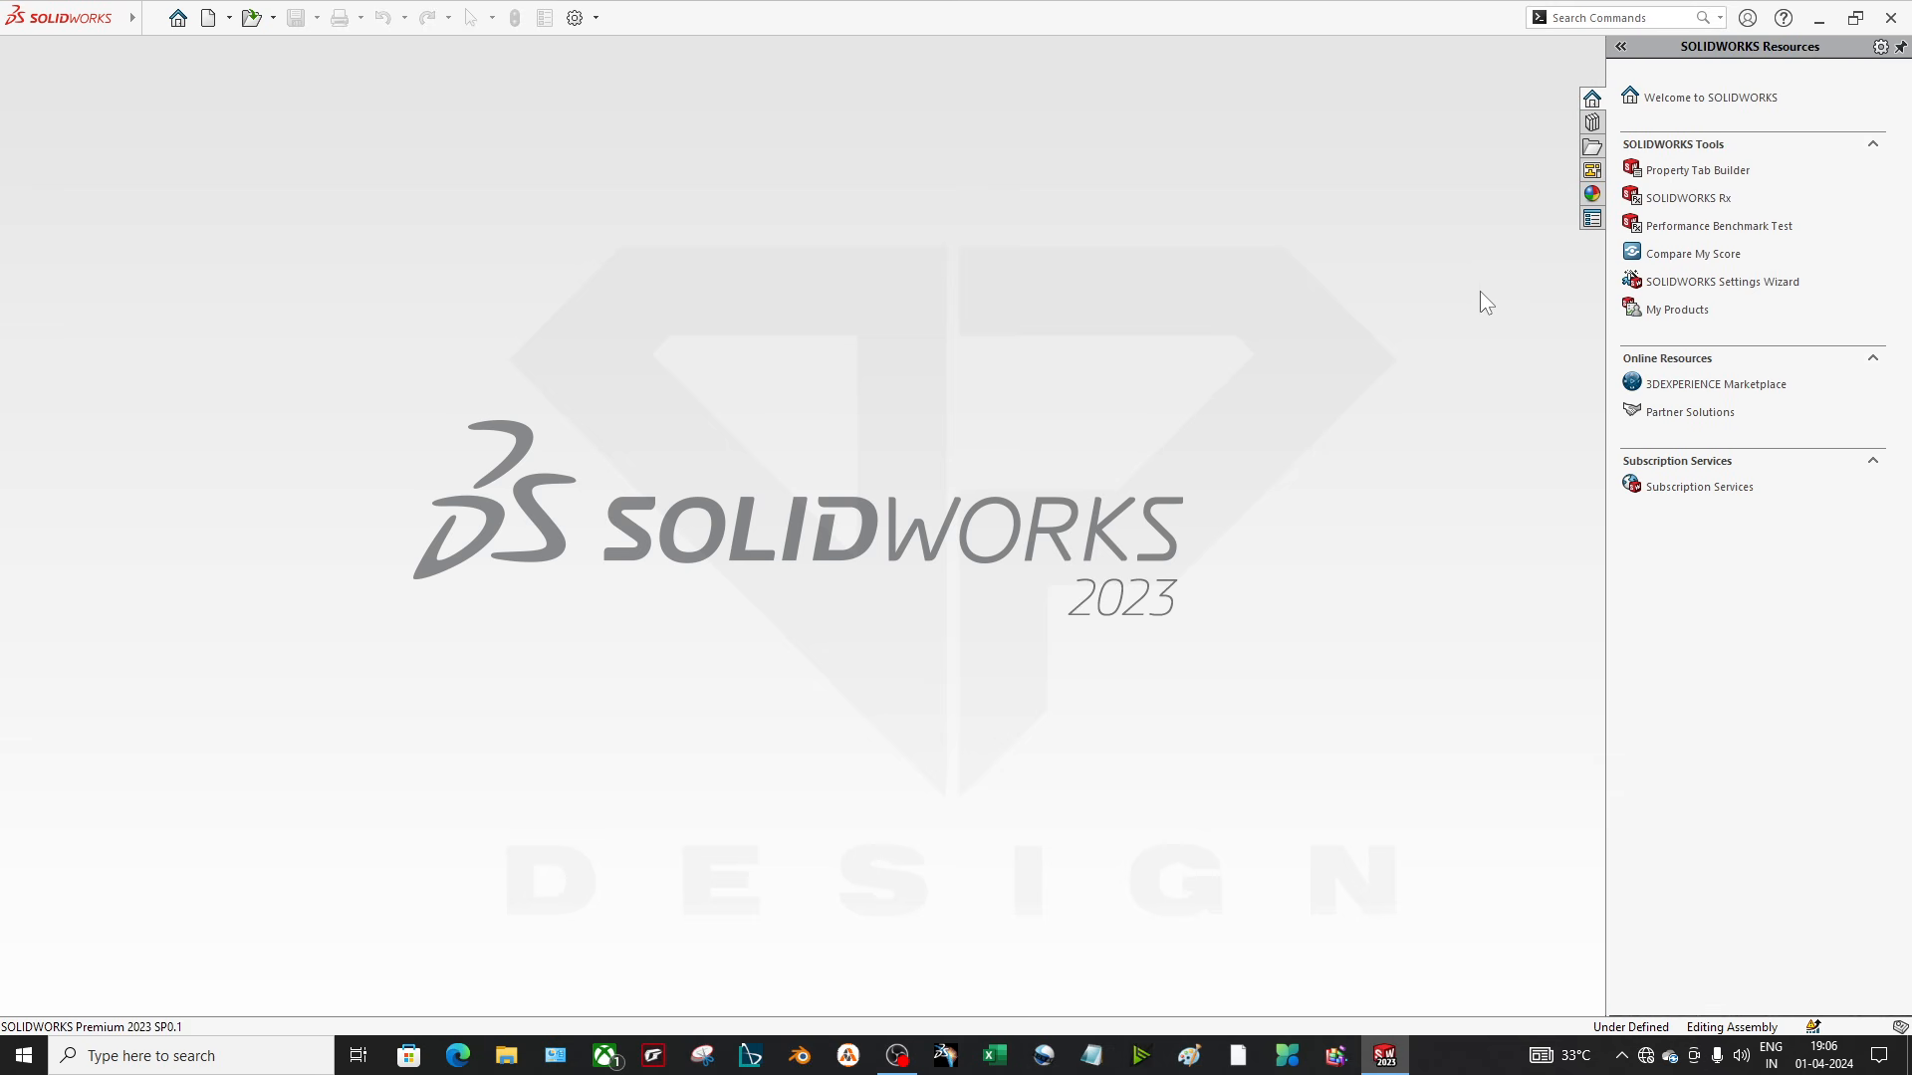
Look over the Part, Assembly and Drawing document types and create a new part document
left_click(208, 18)
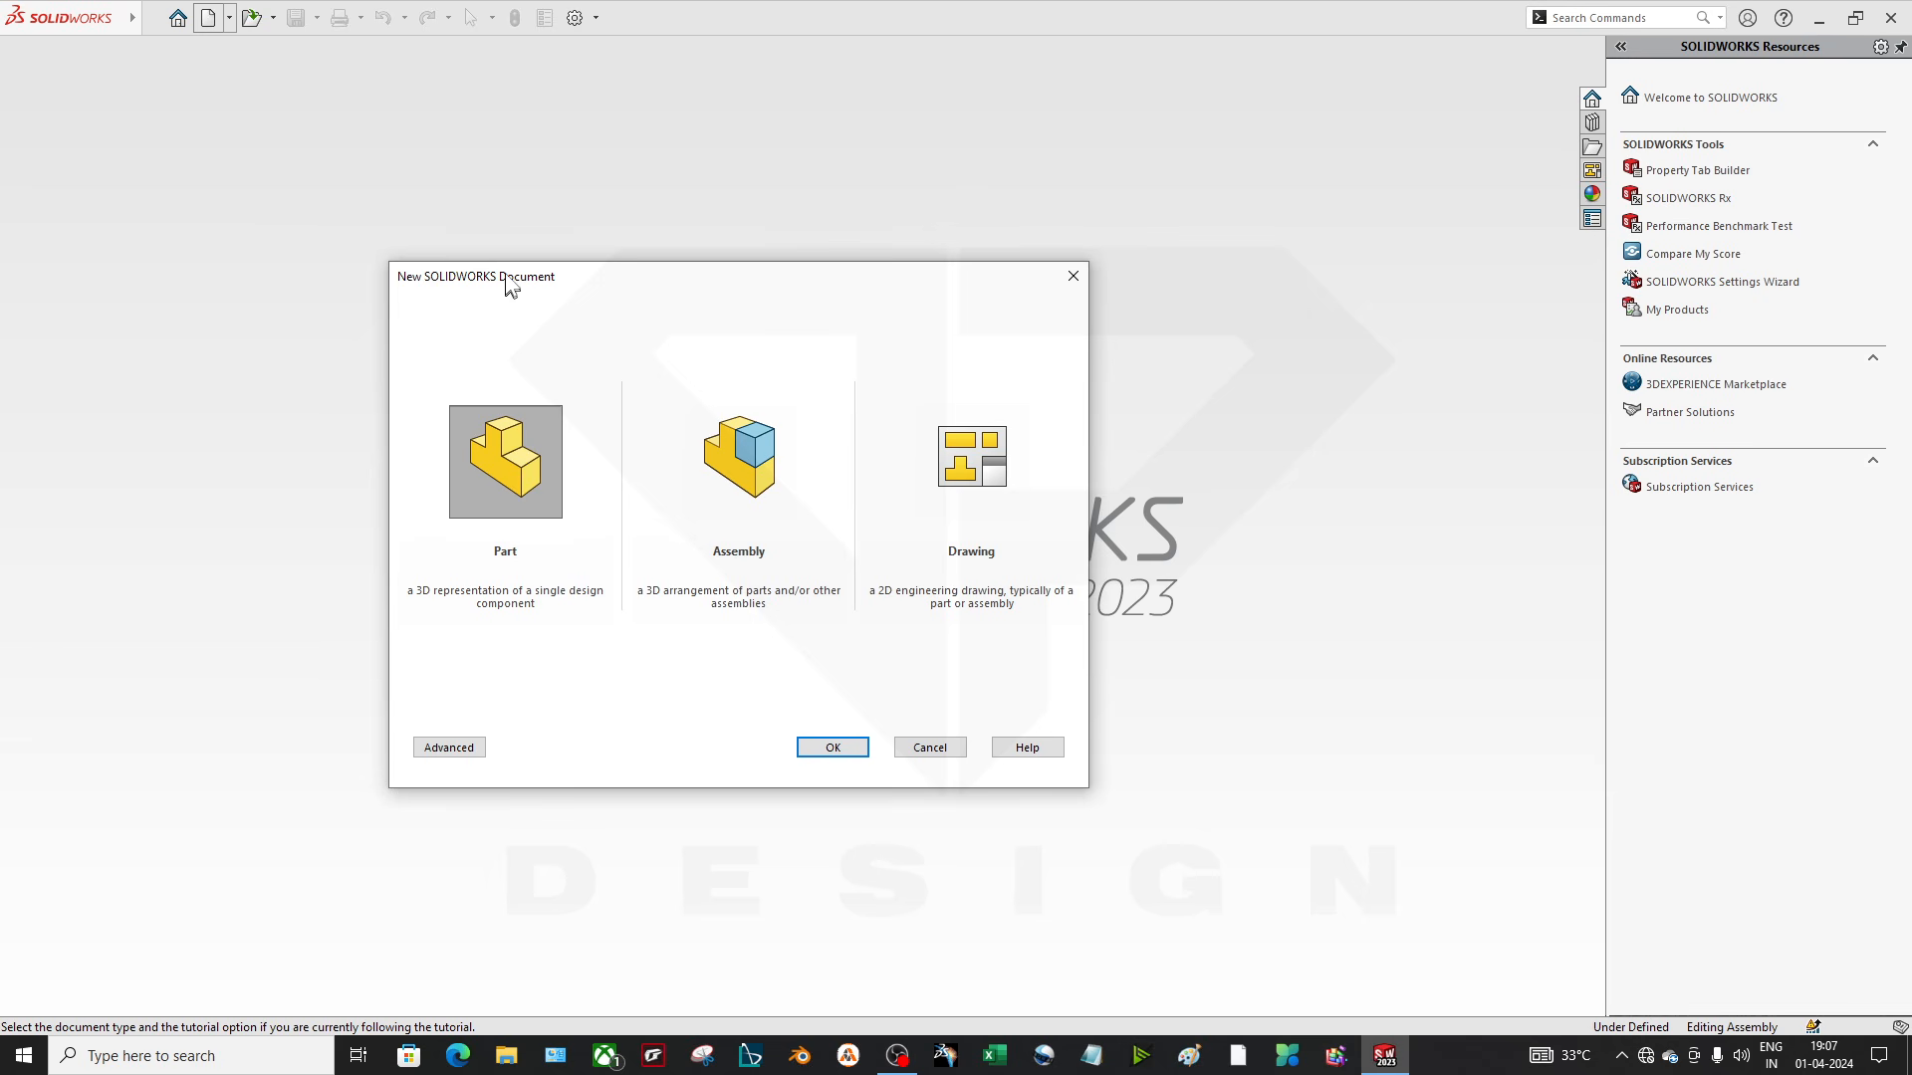
left_click_drag(505, 239, 648, 259)
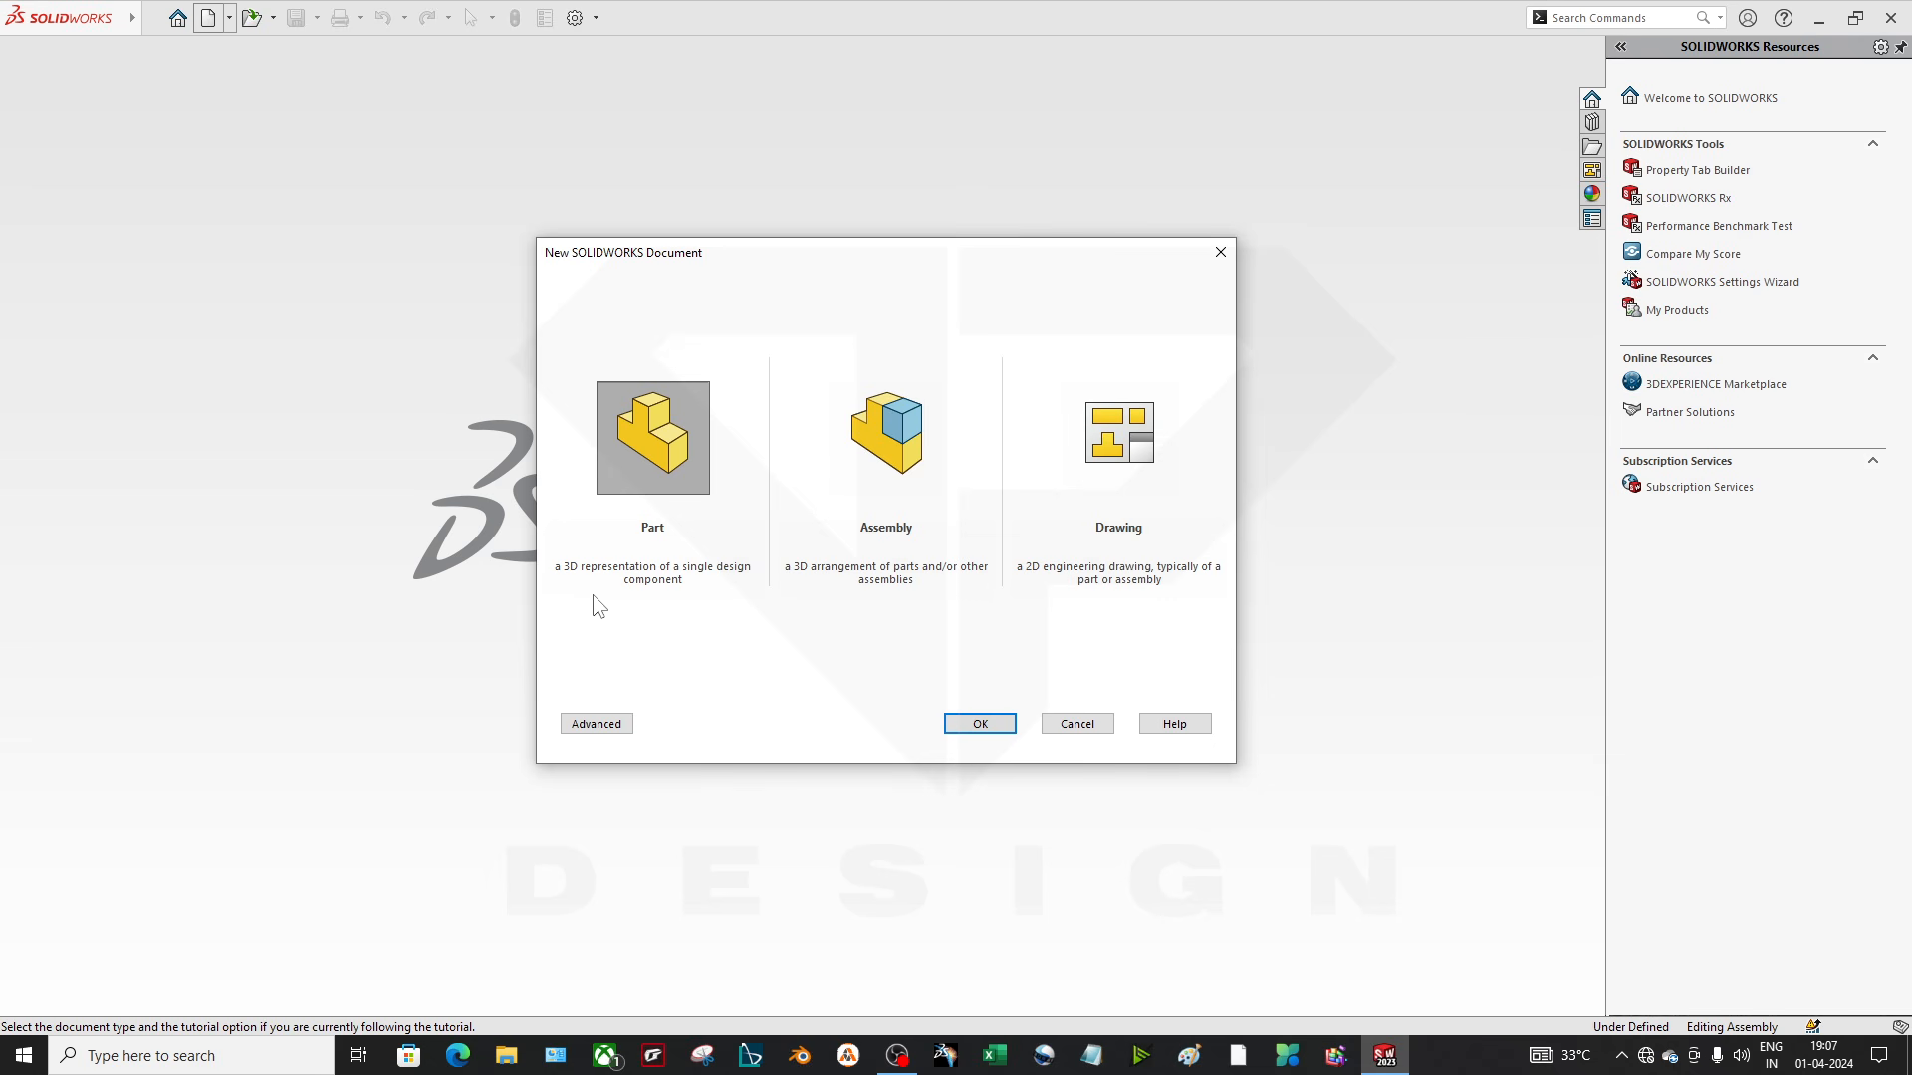
left_click(870, 439)
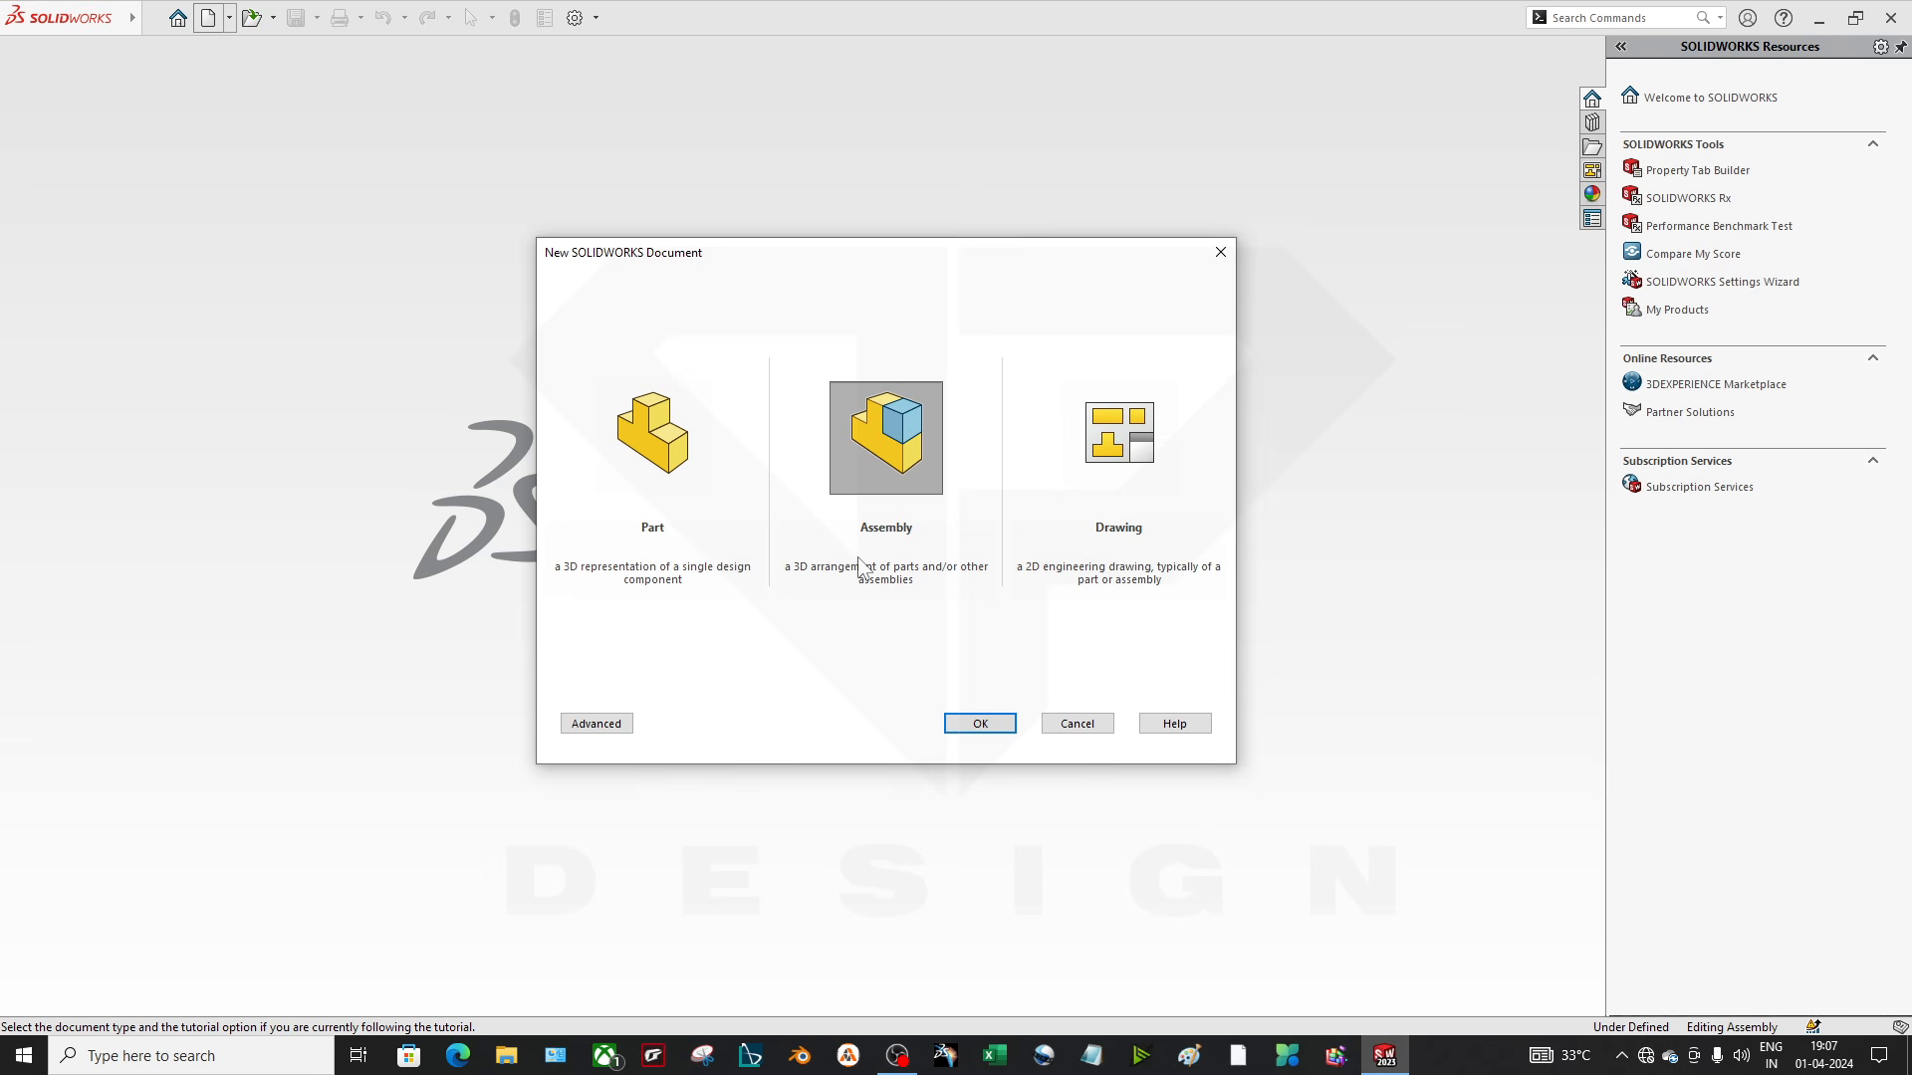
left_click(1102, 467)
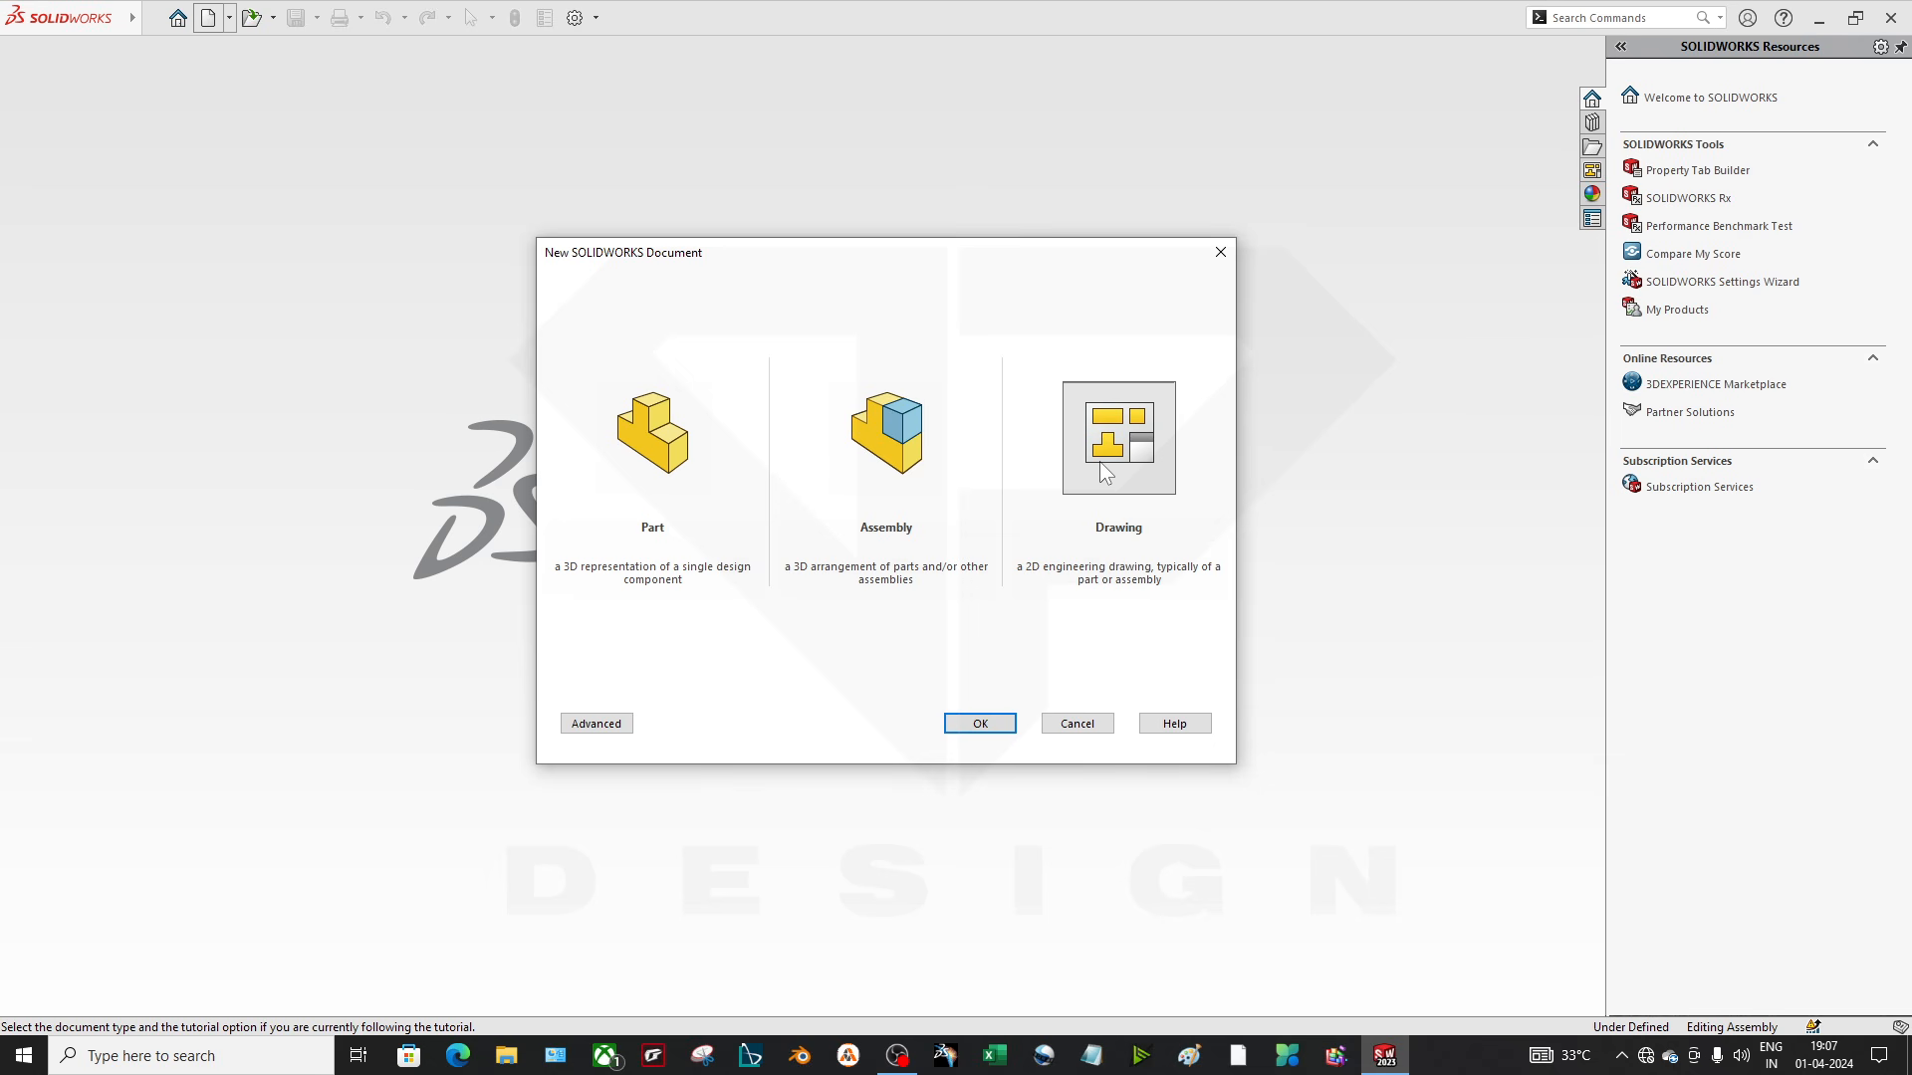
double_click(667, 431)
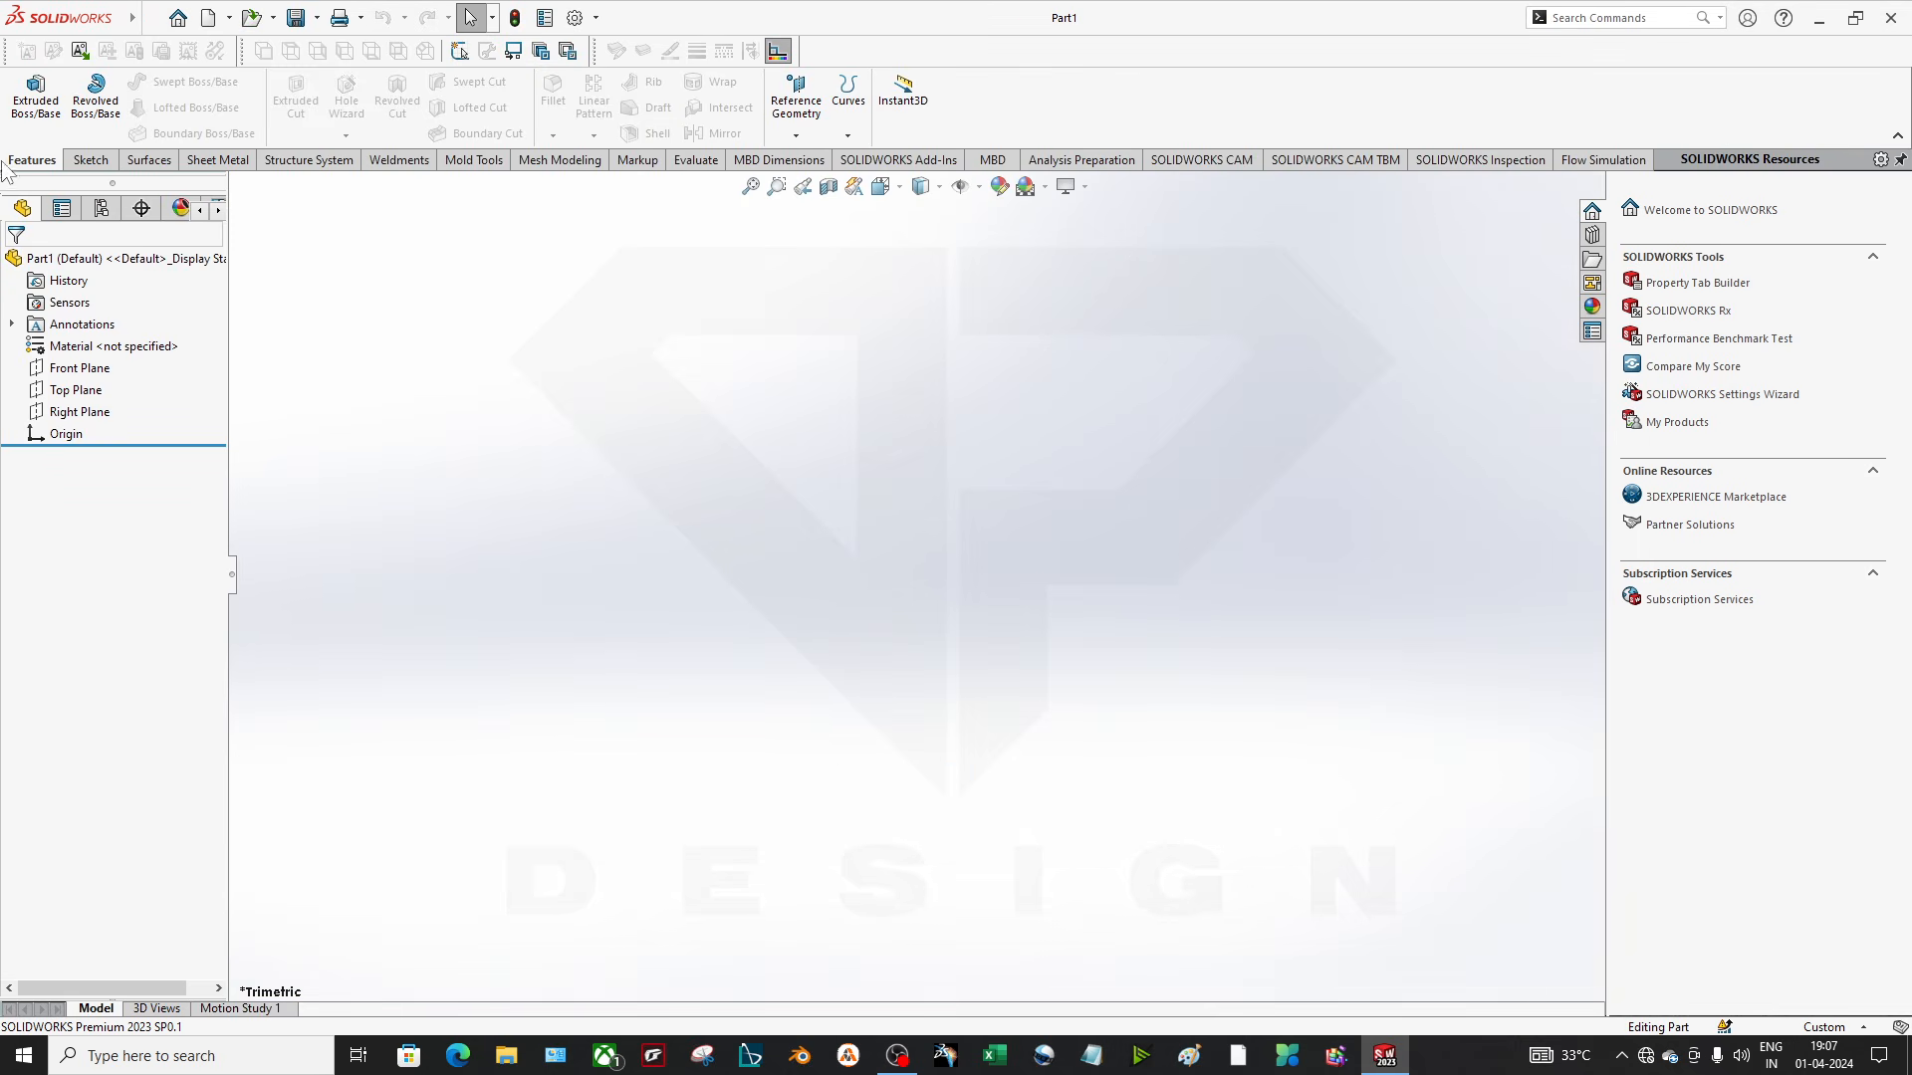
Review the part command sets, including Features, Sketch, Surfaces, Sheet Metal, Weldments, Mold Tools, Mesh Modeling, Evaluate and SOLIDWORKS Add-Ins
left_click(90, 160)
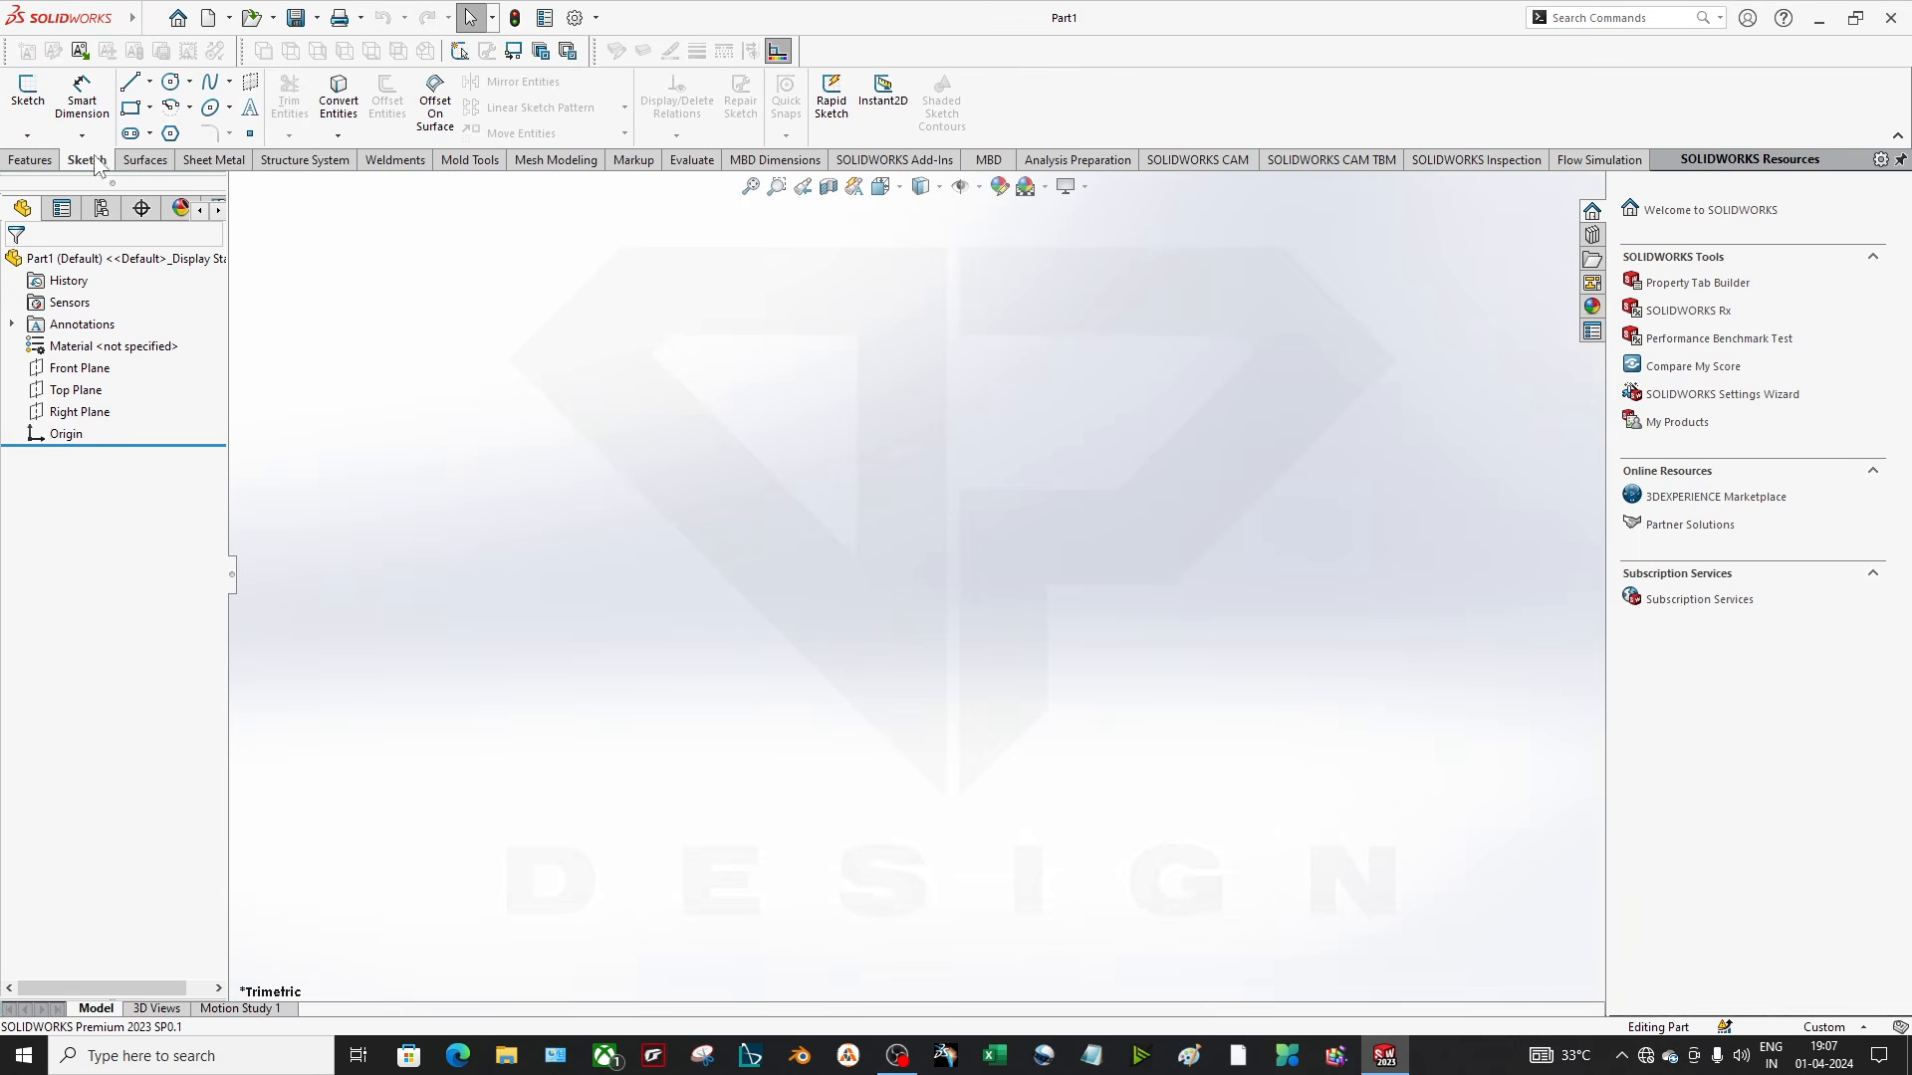
left_click(150, 161)
left_click(217, 160)
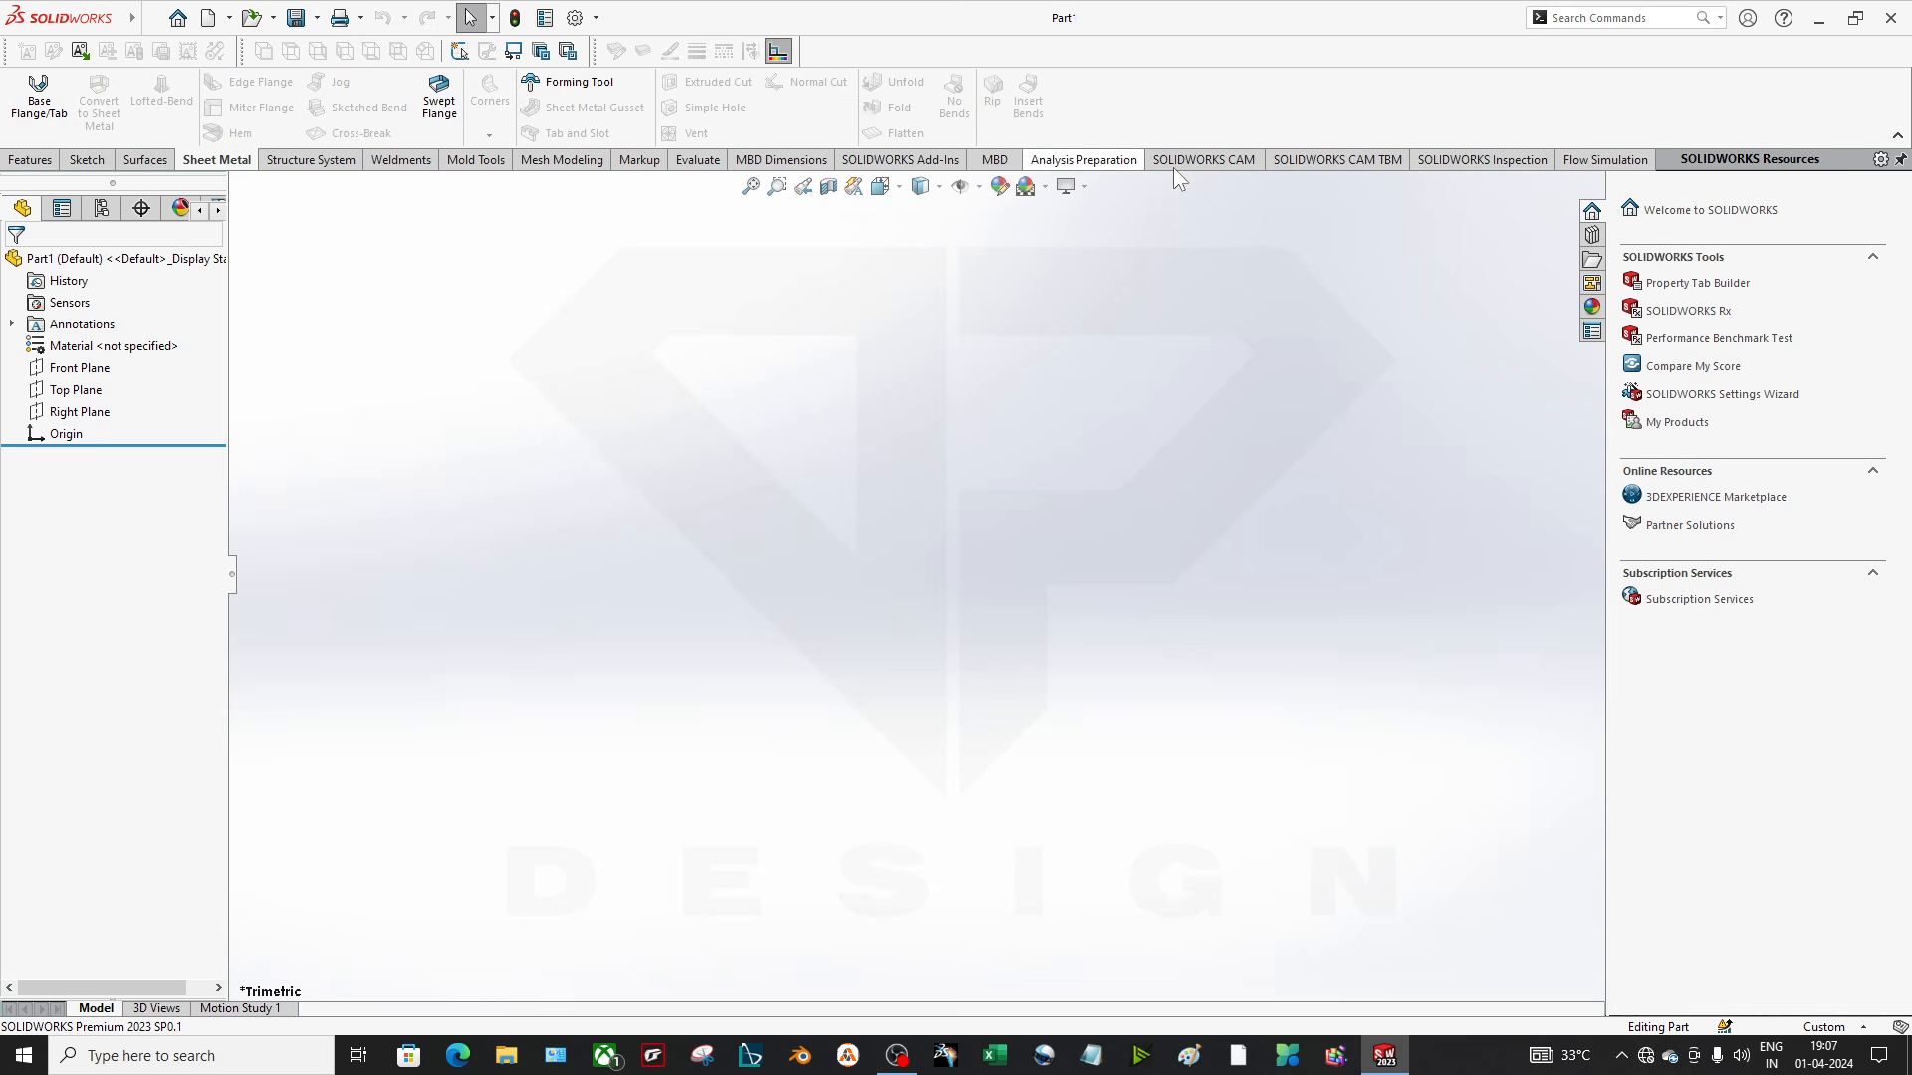
left_click(18, 159)
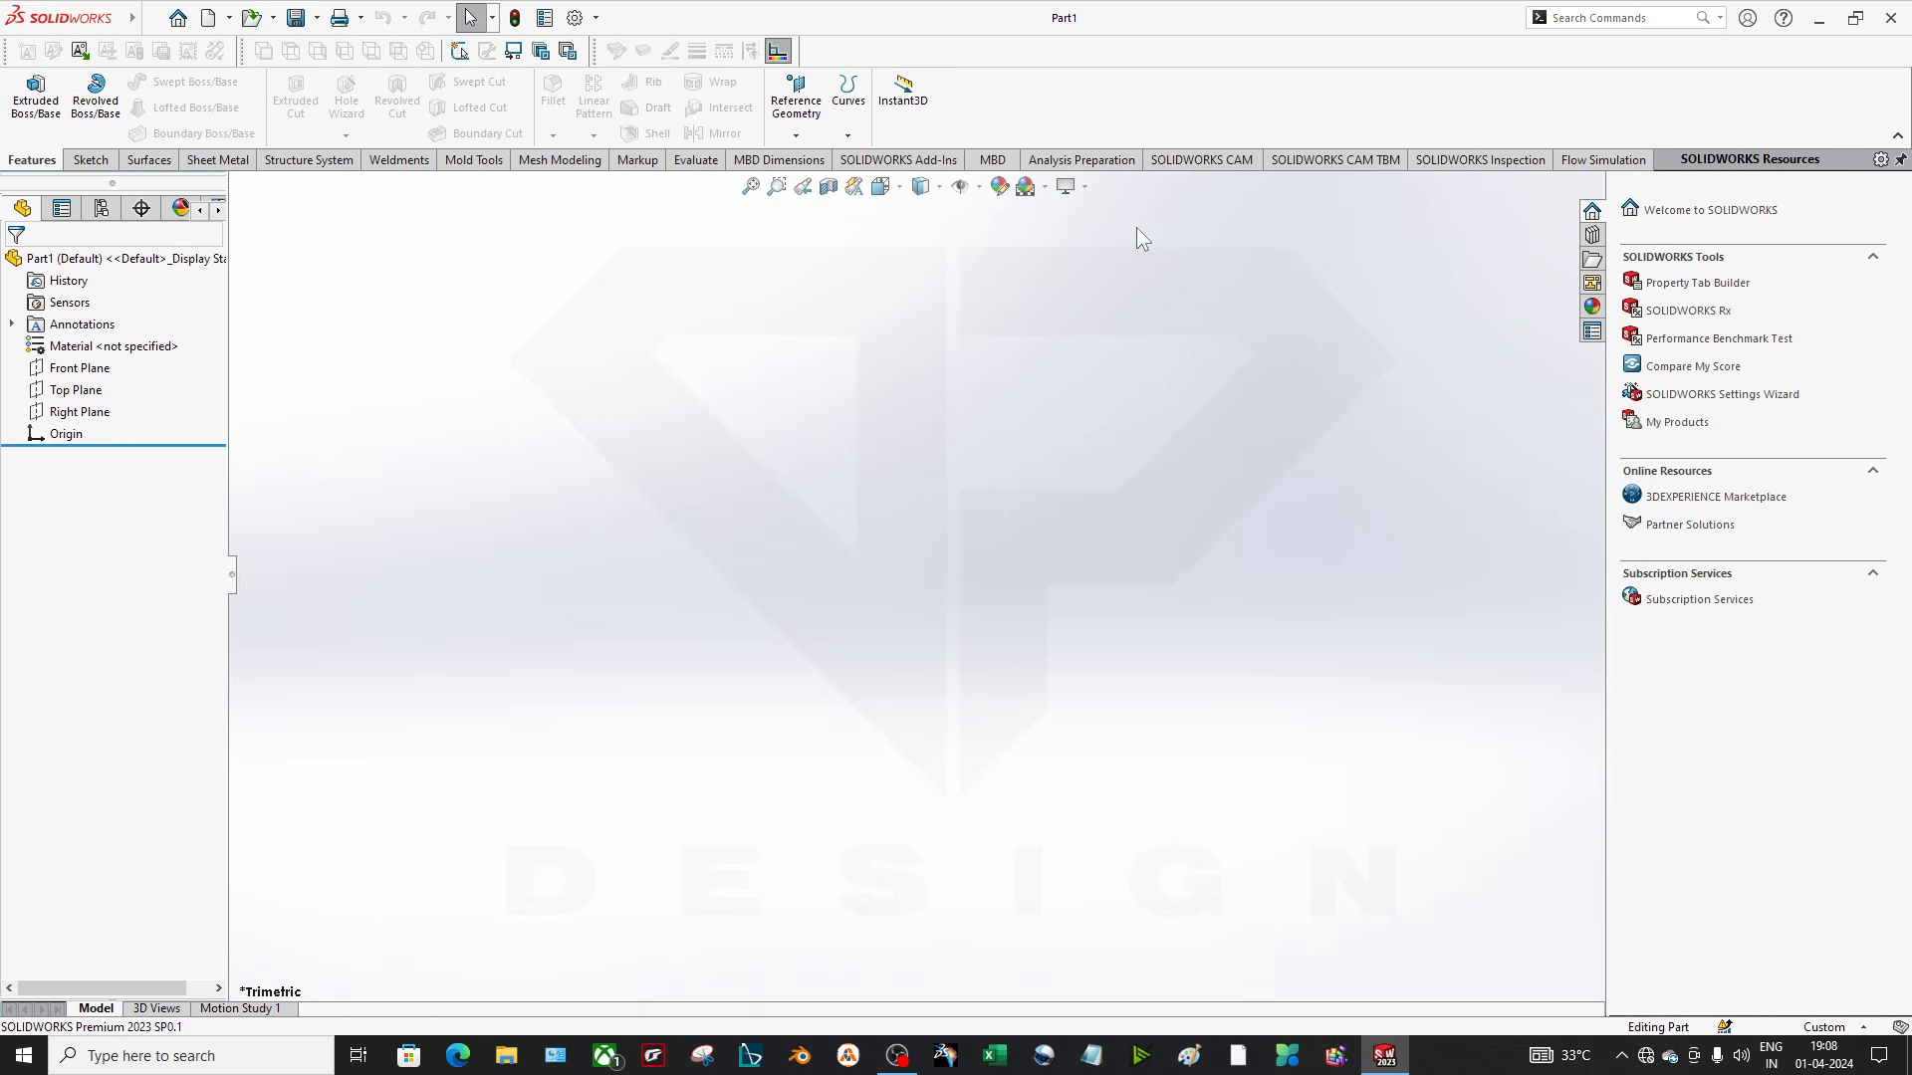
left_click(1593, 307)
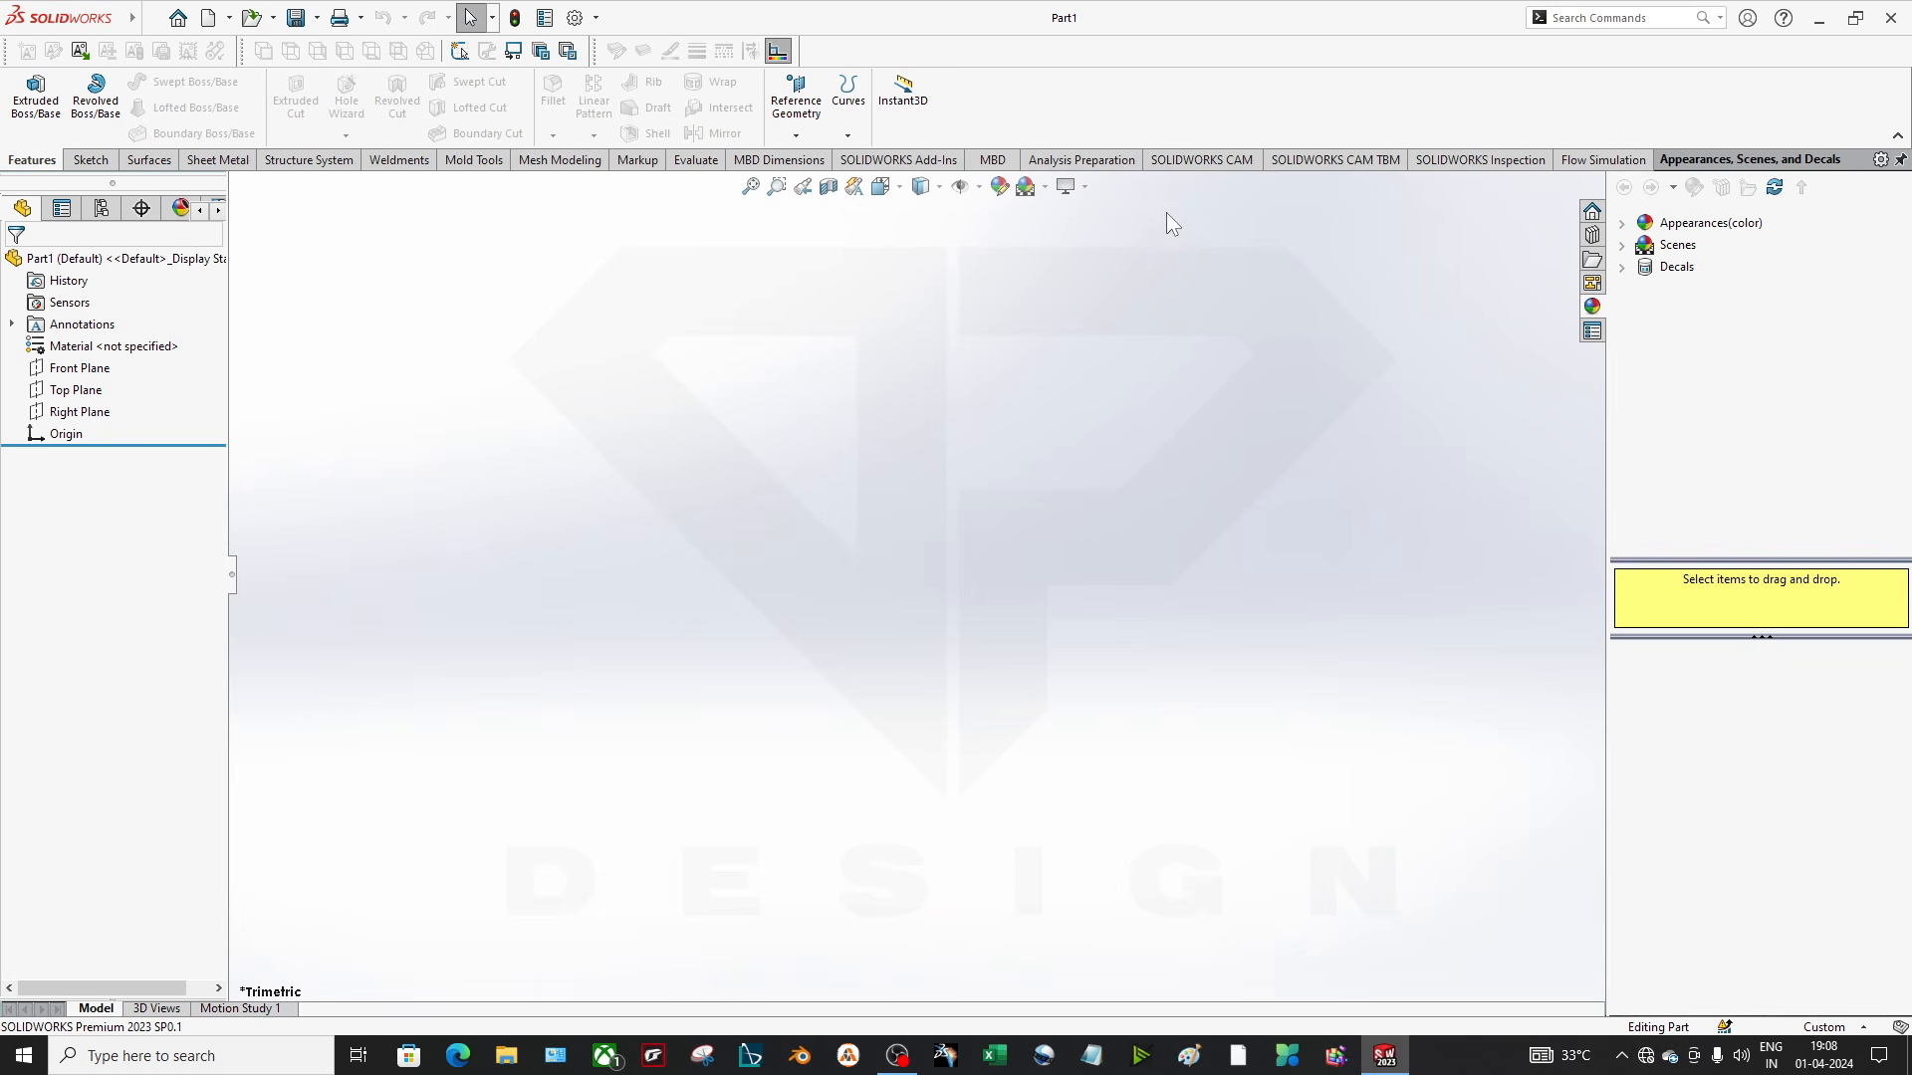
left_click(104, 161)
left_click(150, 160)
left_click(211, 161)
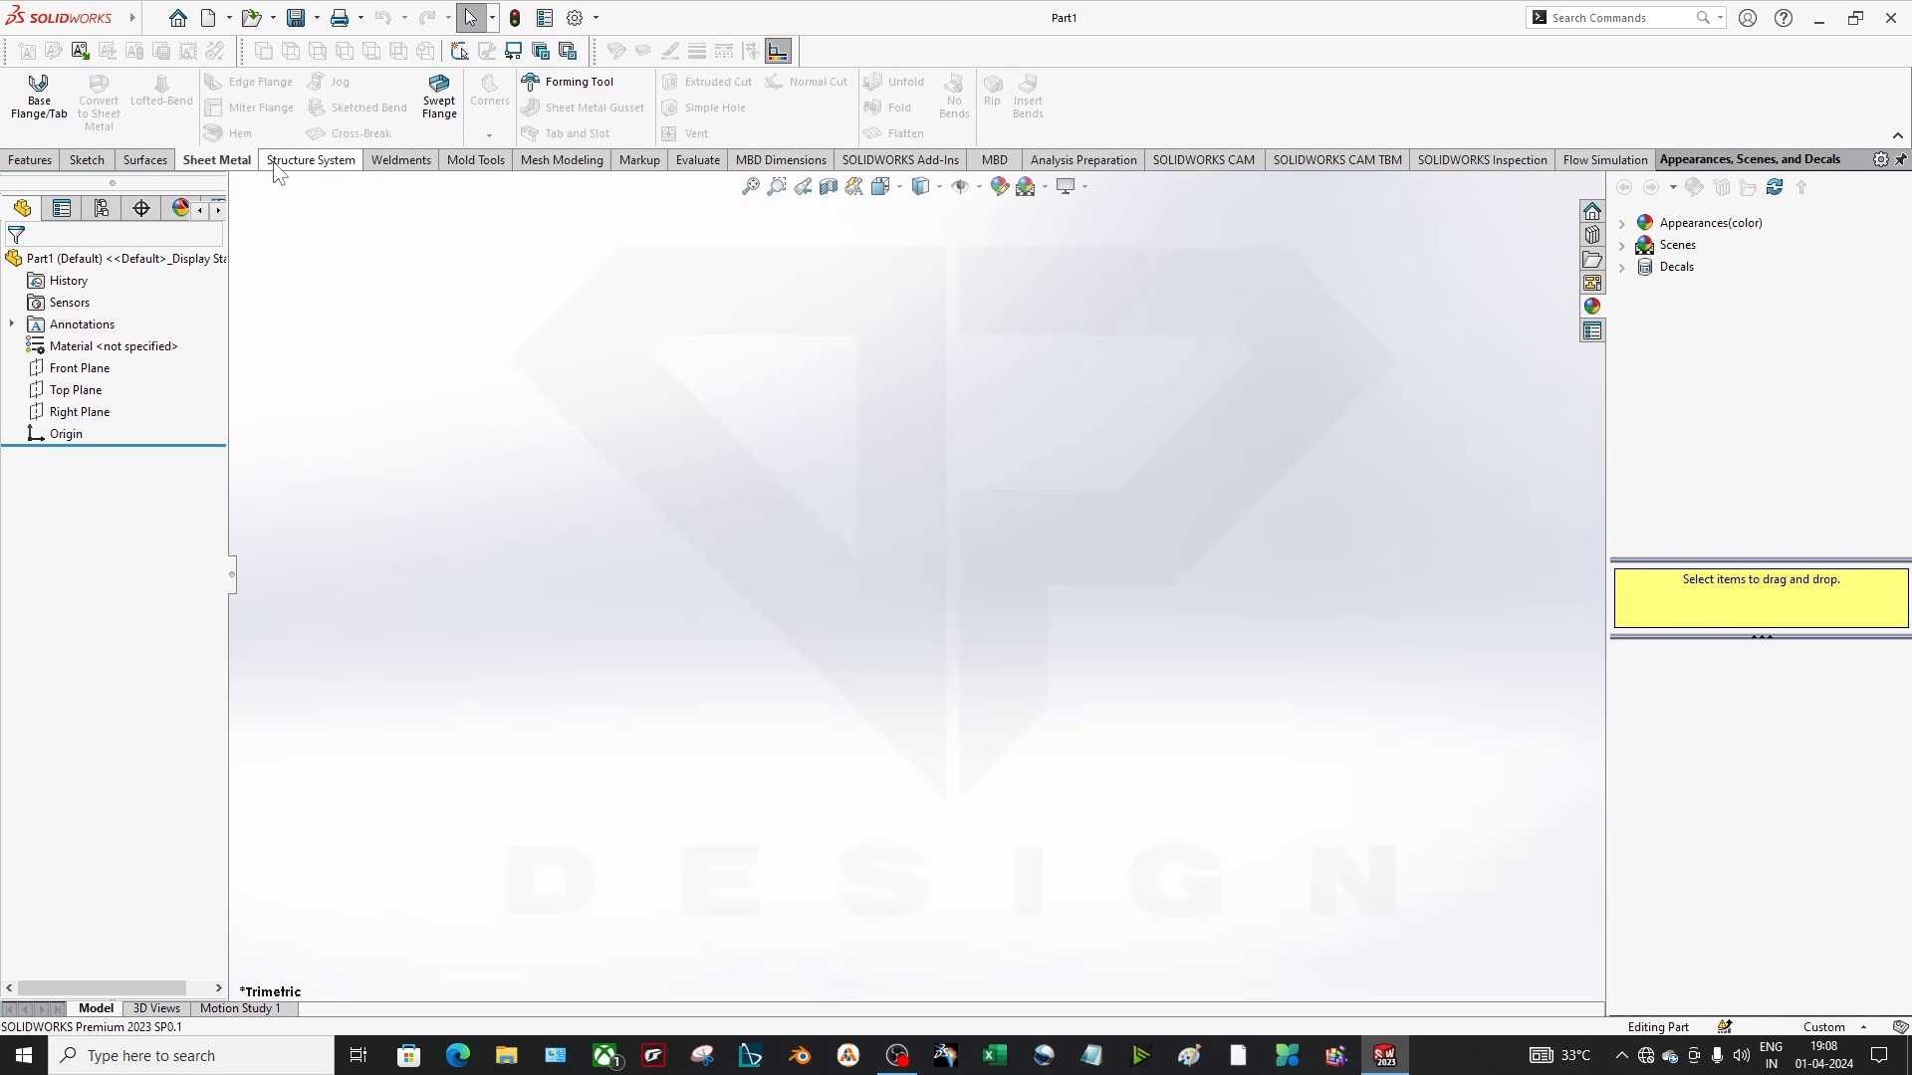
left_click(289, 161)
left_click(401, 161)
left_click(476, 161)
left_click(560, 162)
left_click(694, 165)
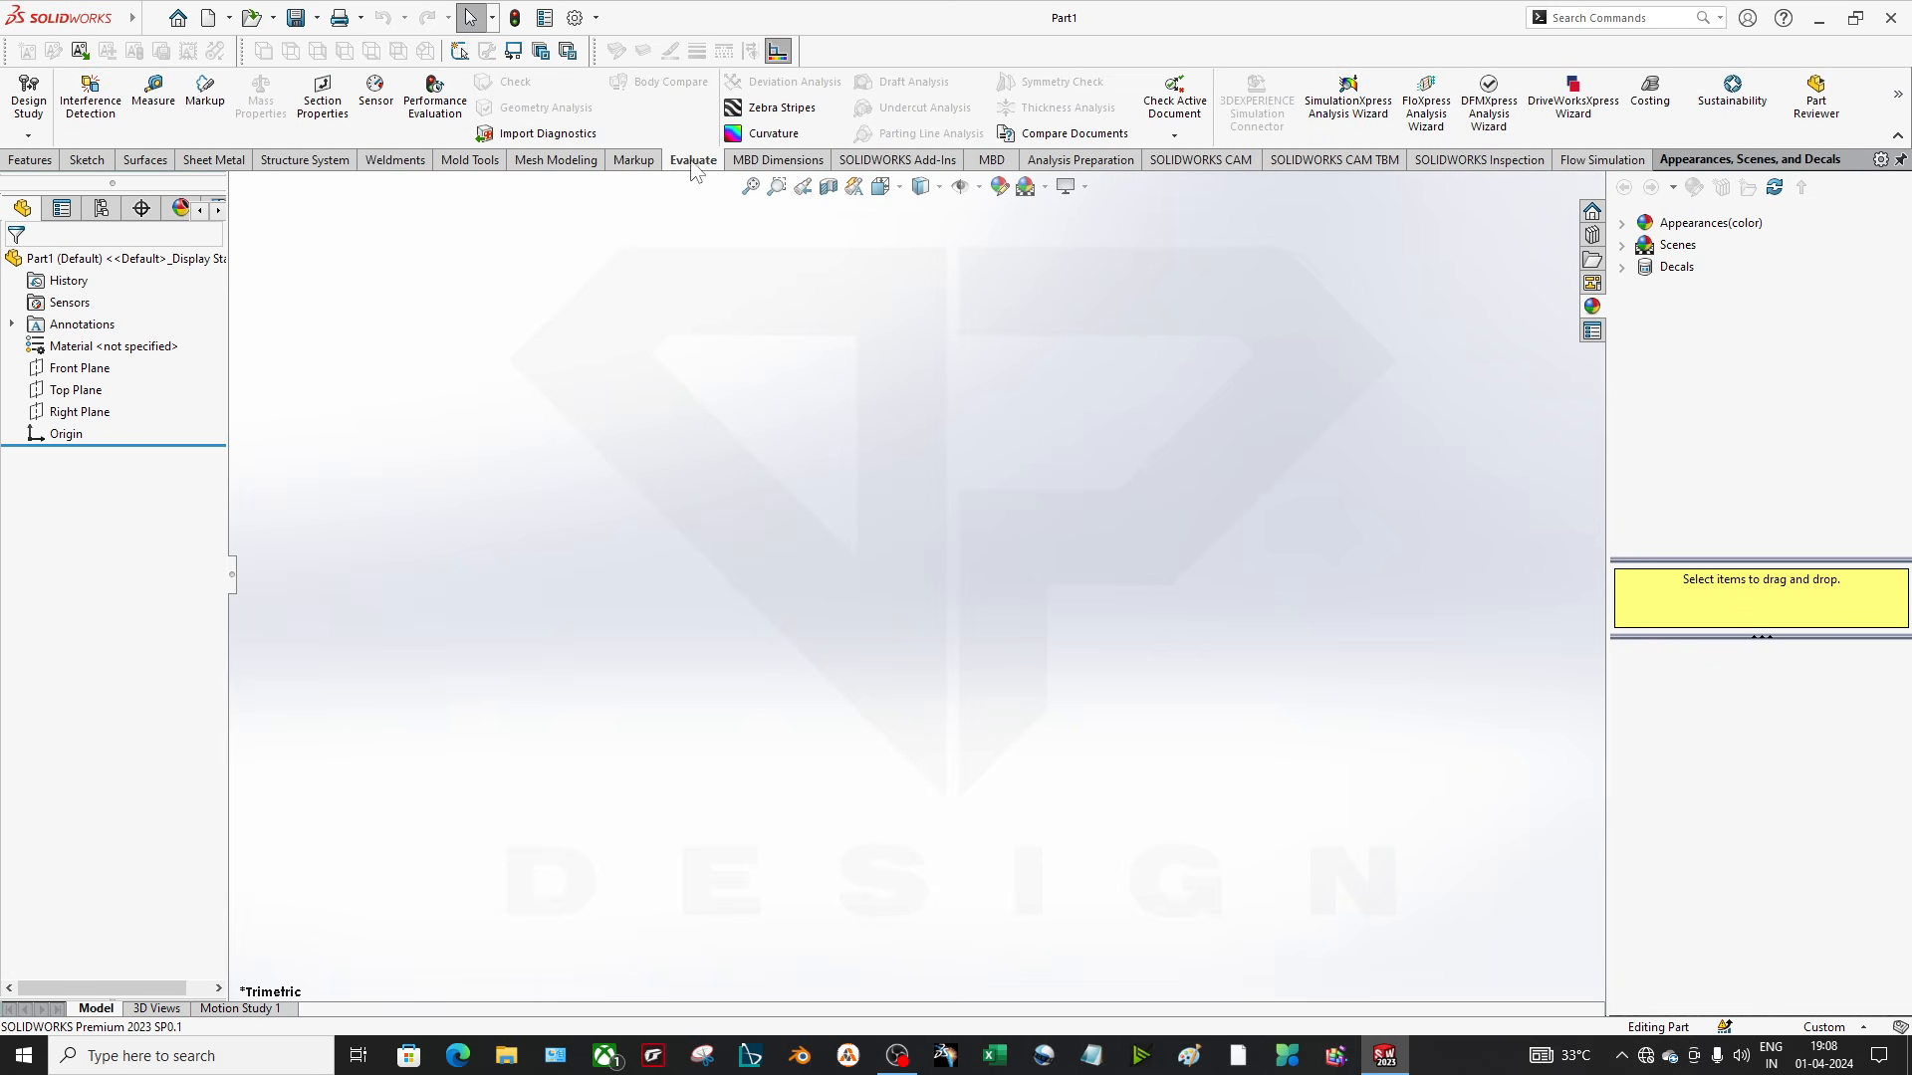
left_click(897, 160)
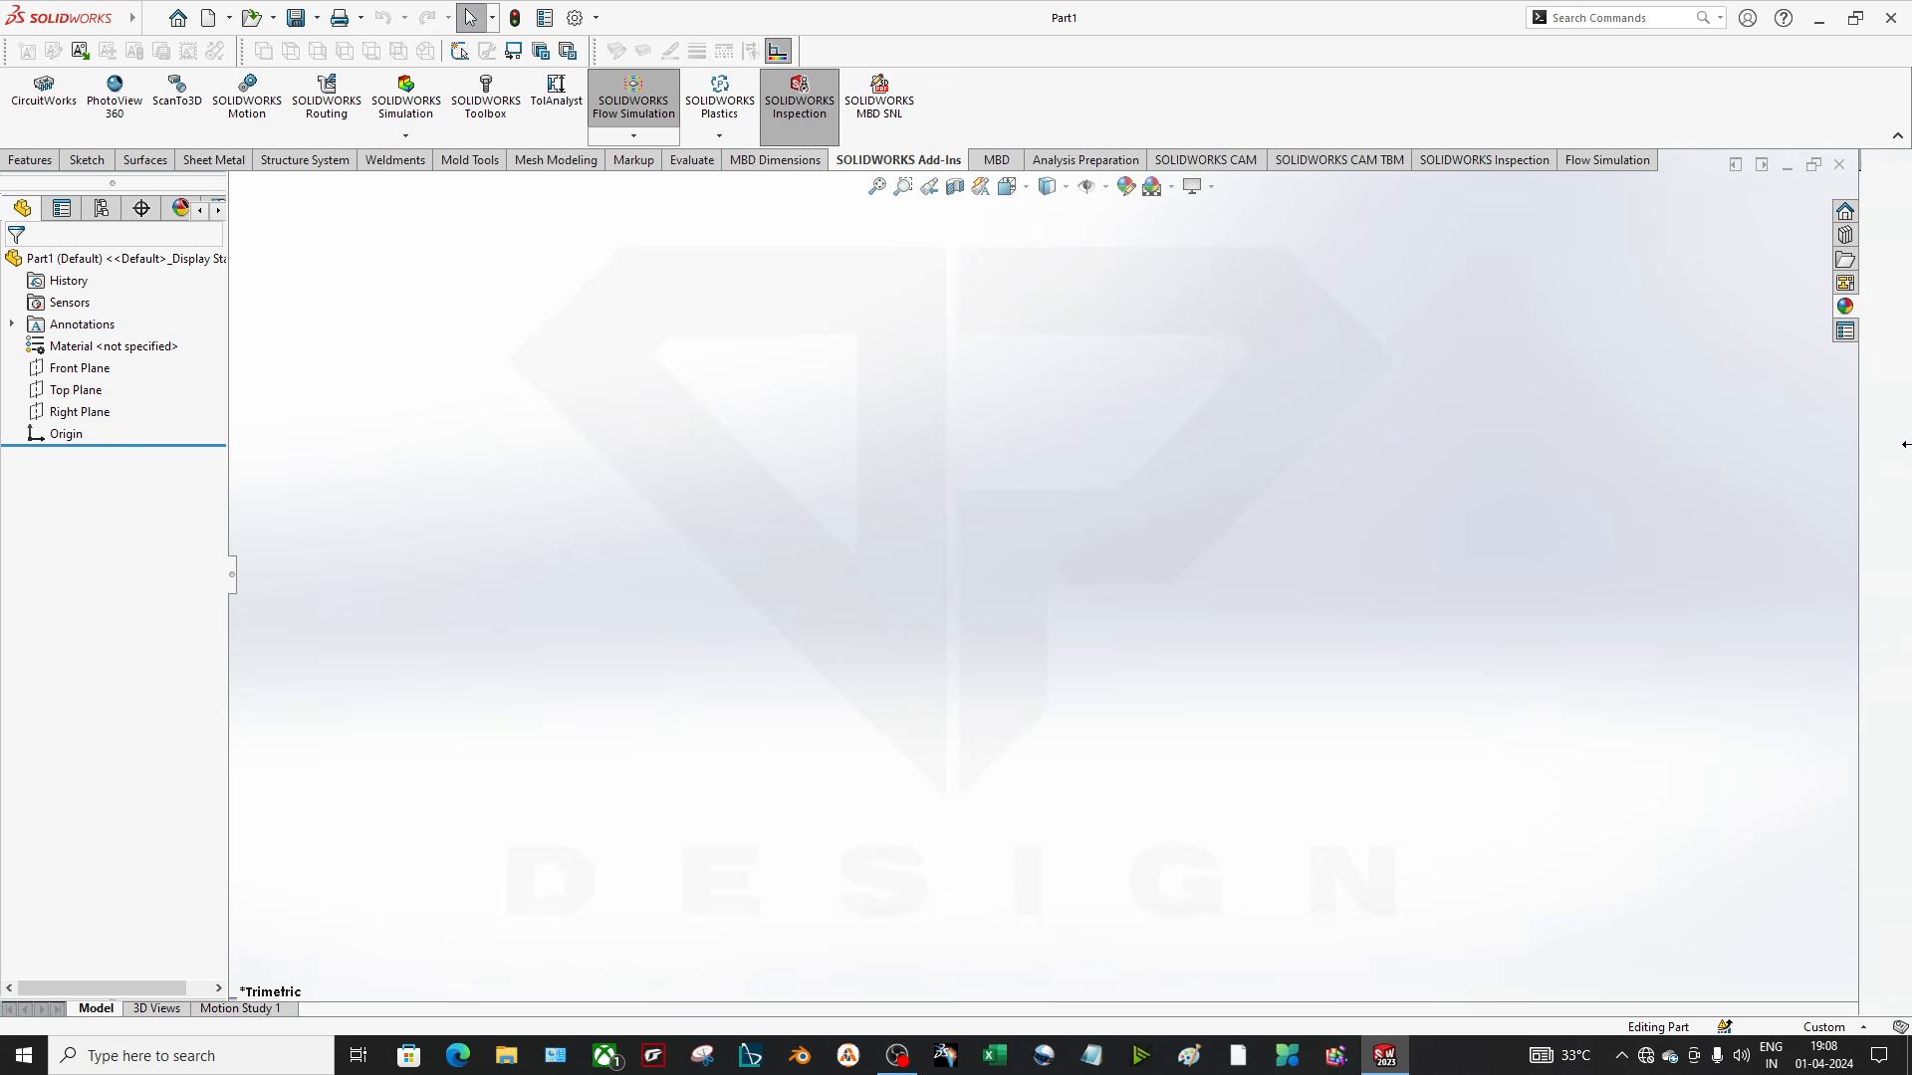
Try docking the CommandManager vertically beside the graphics area and return it to its horizontal dock
left_click_drag(1231, 163, 1850, 527)
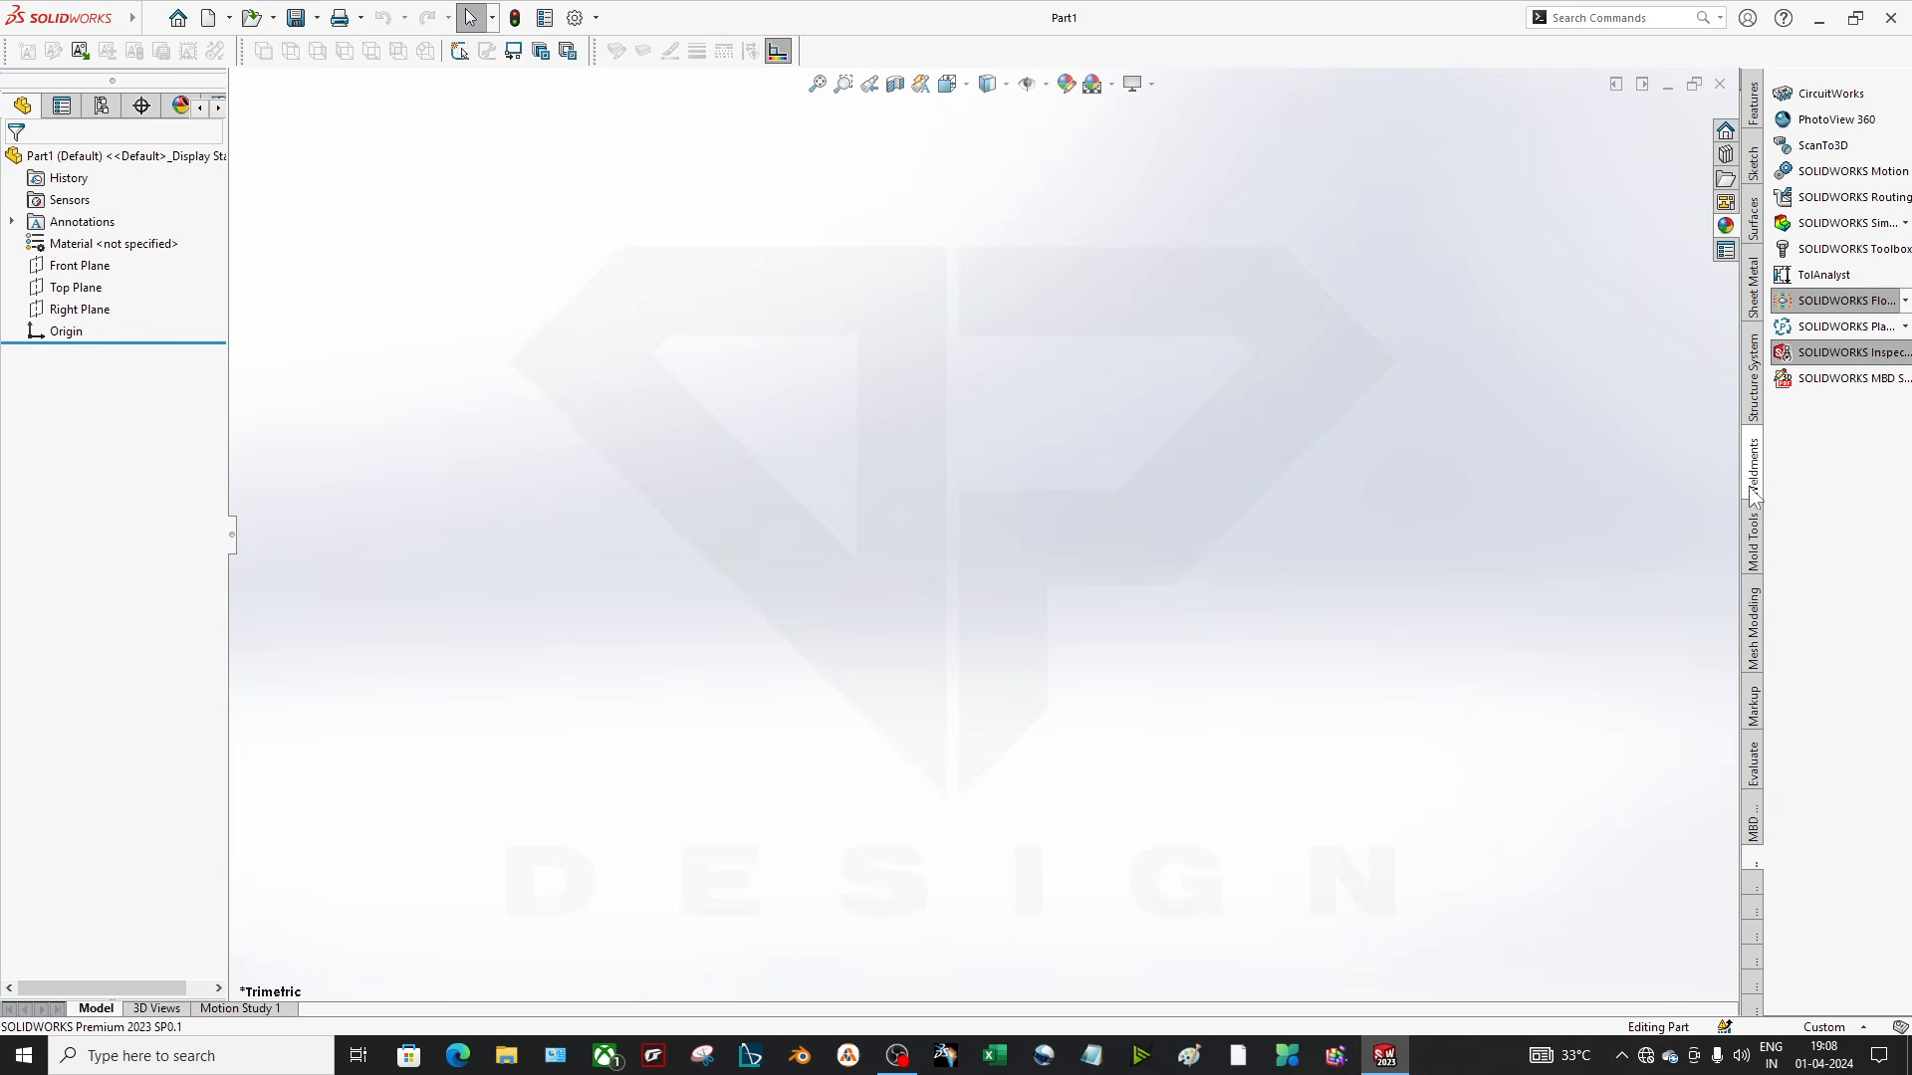
left_click_drag(1744, 498, 947, 104)
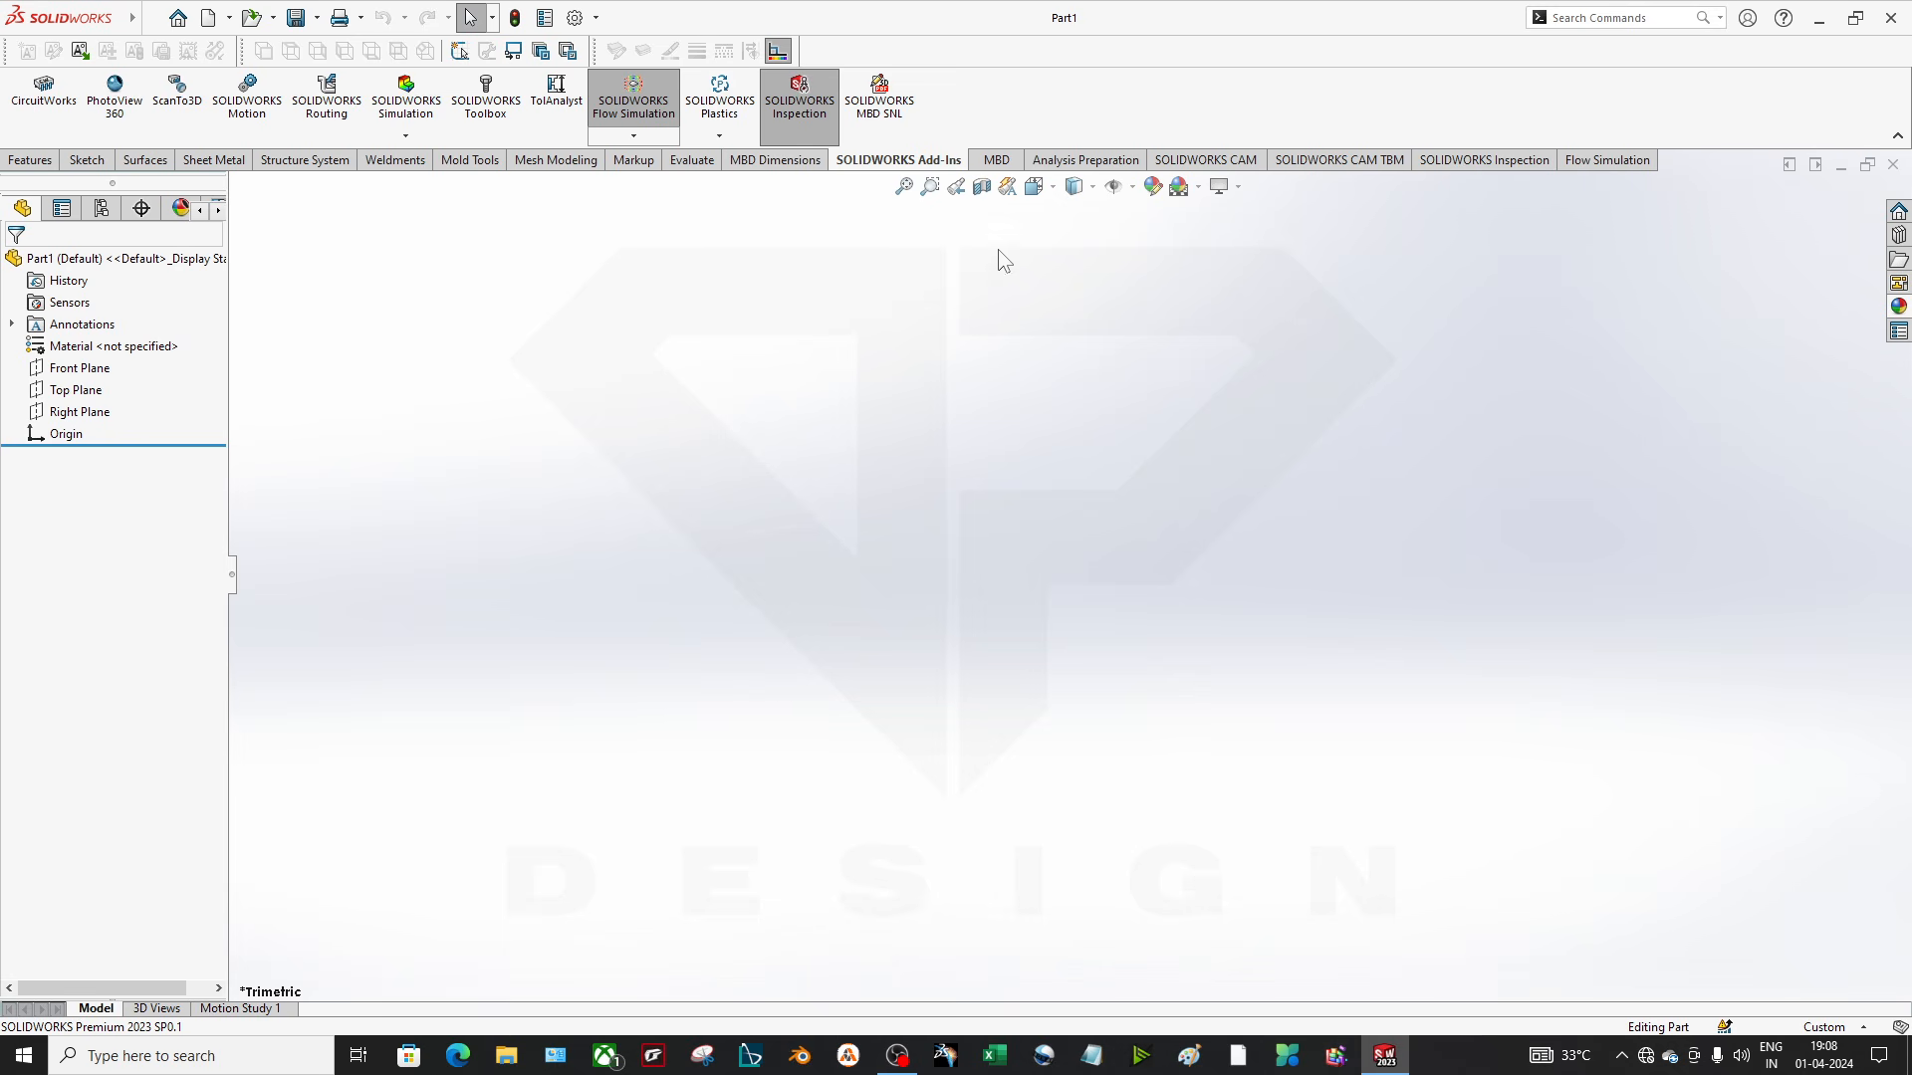
double_click(875, 164)
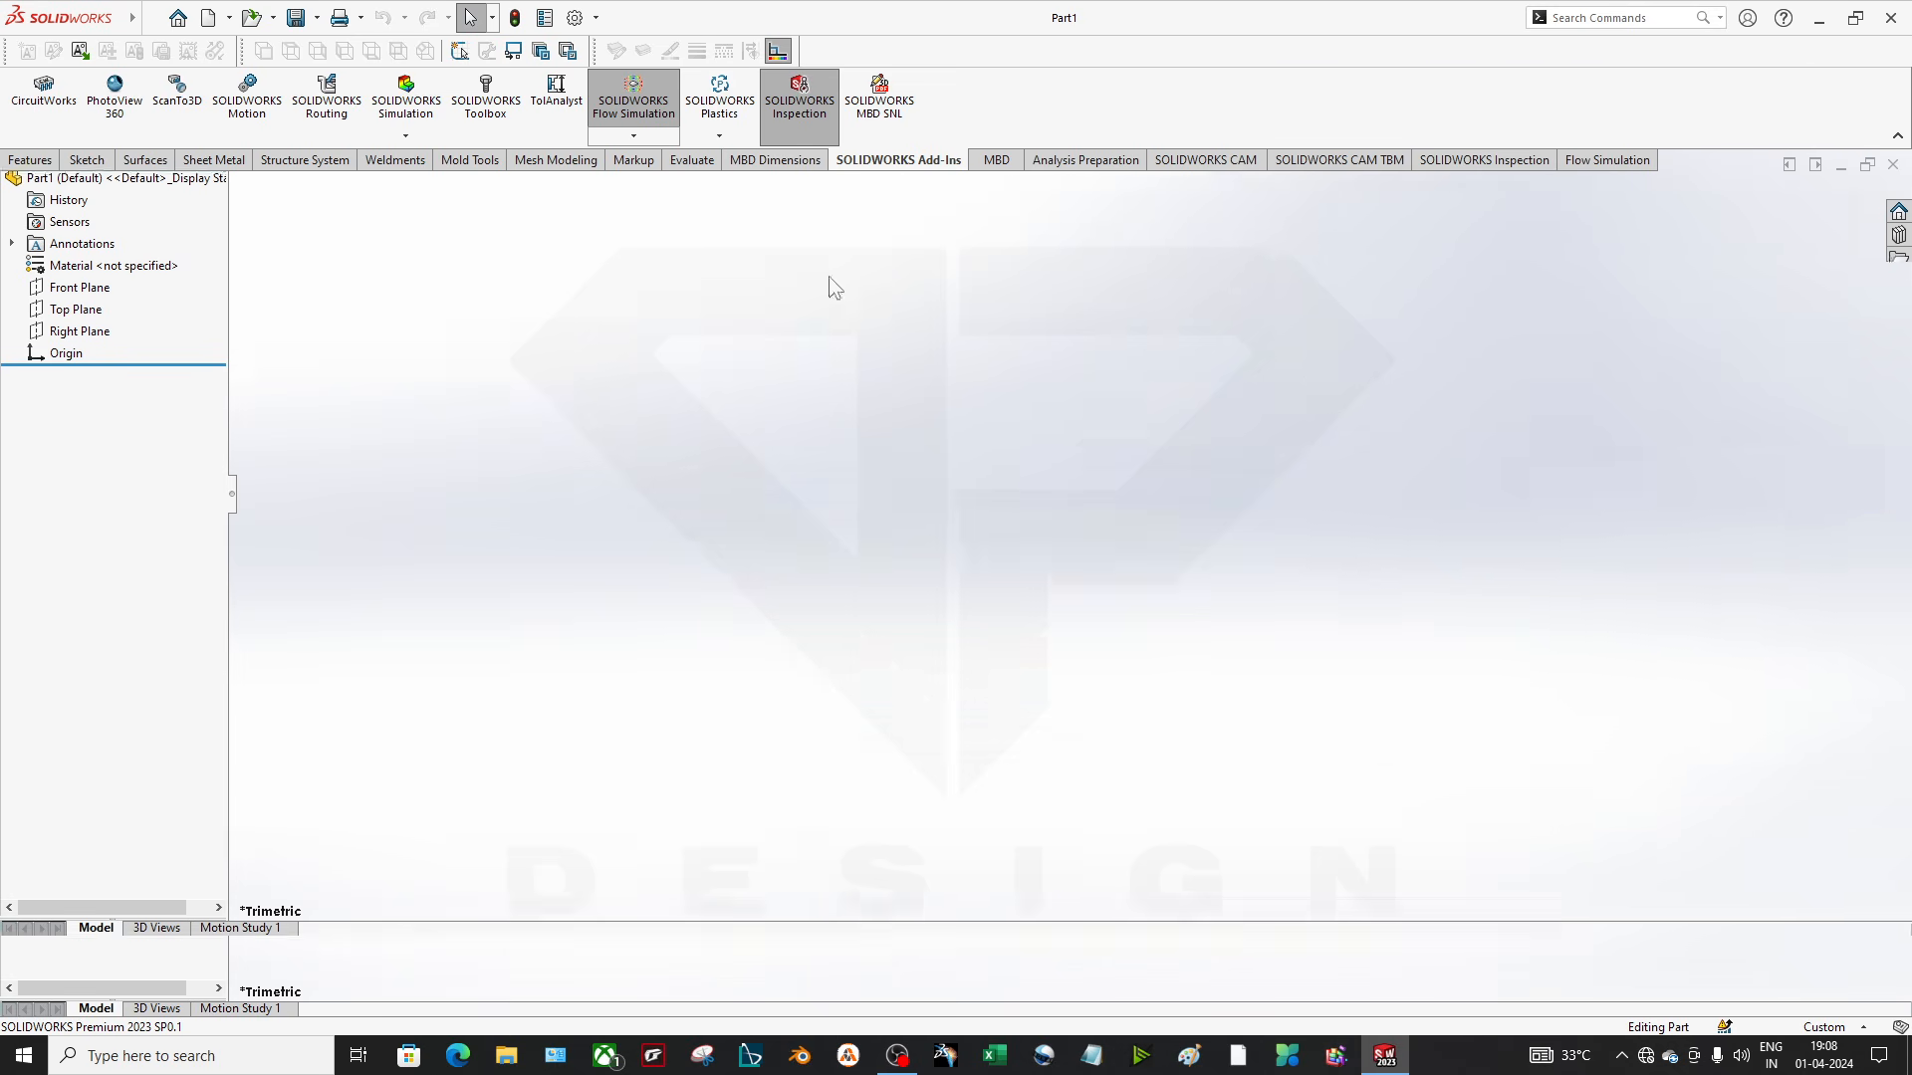
left_click_drag(830, 281, 963, 71)
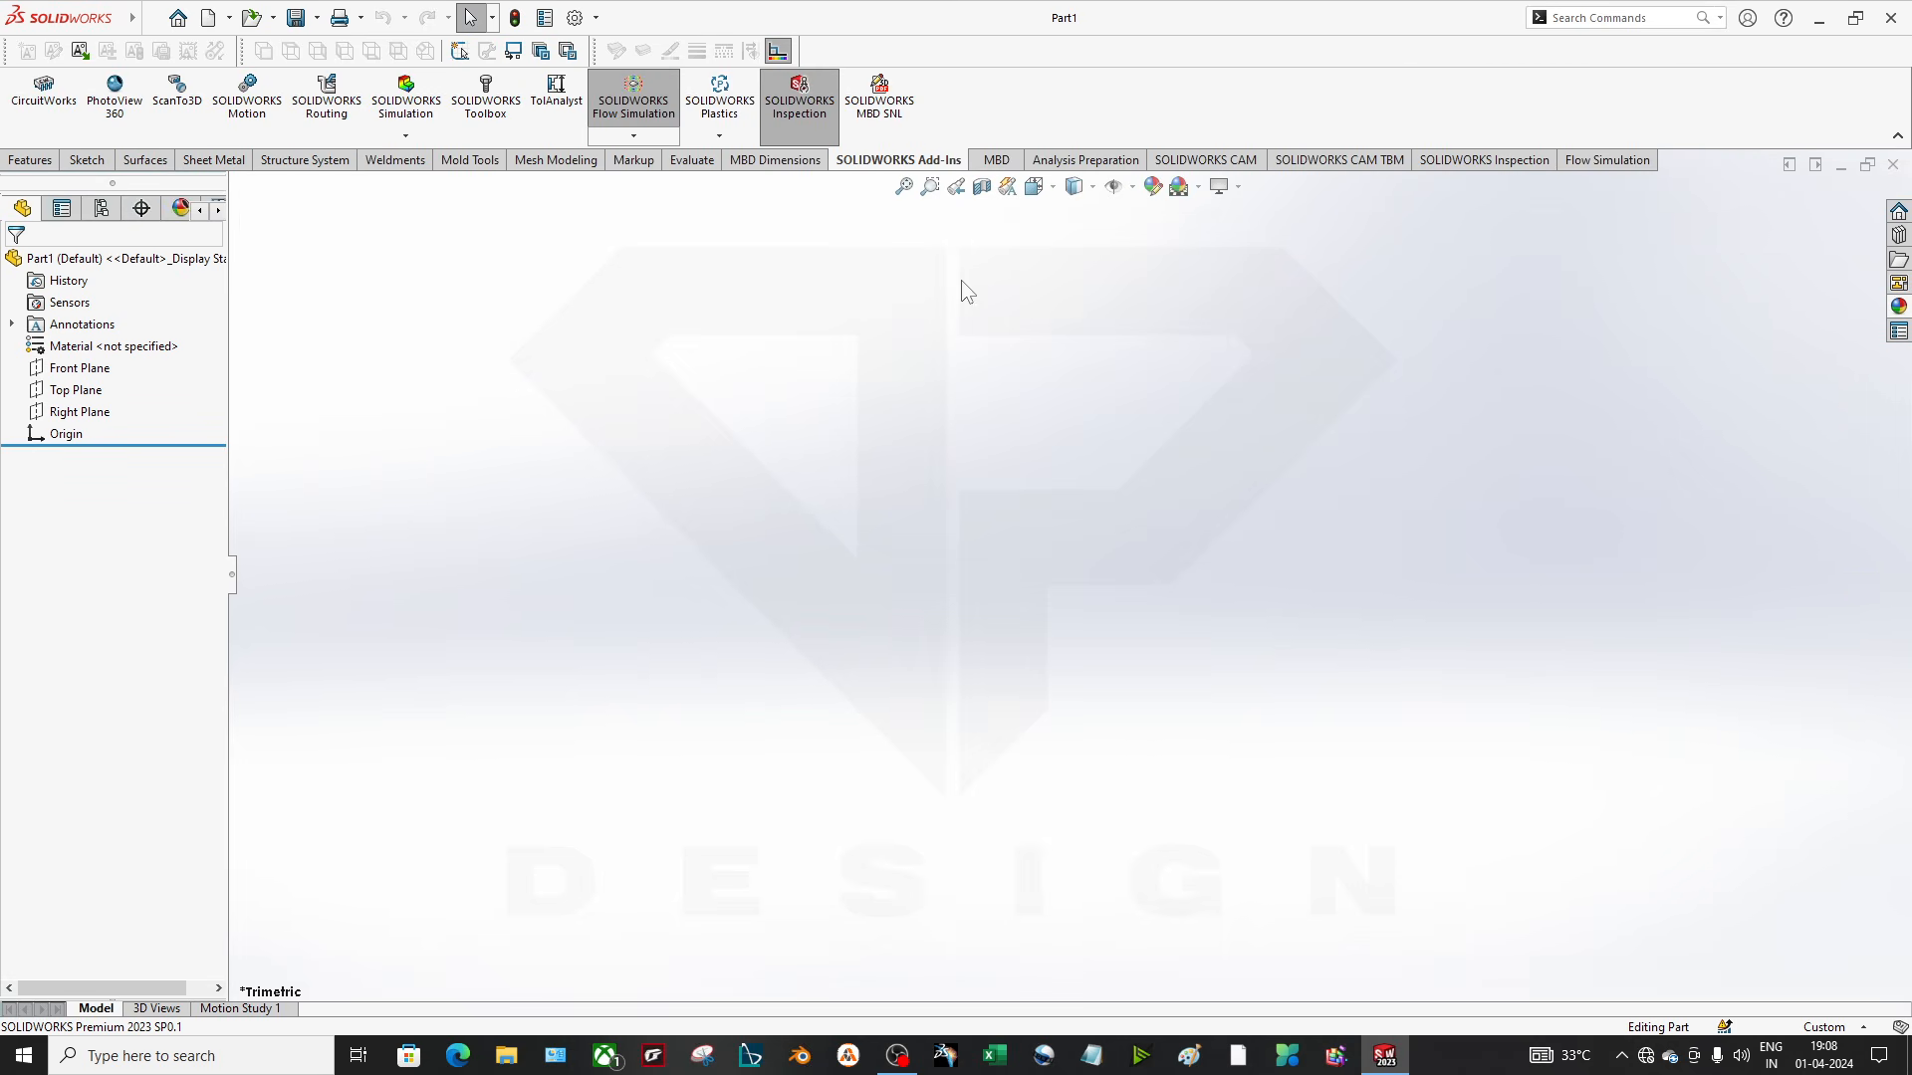
Close the part and create a new assembly document without inserting a component
left_click(1890, 162)
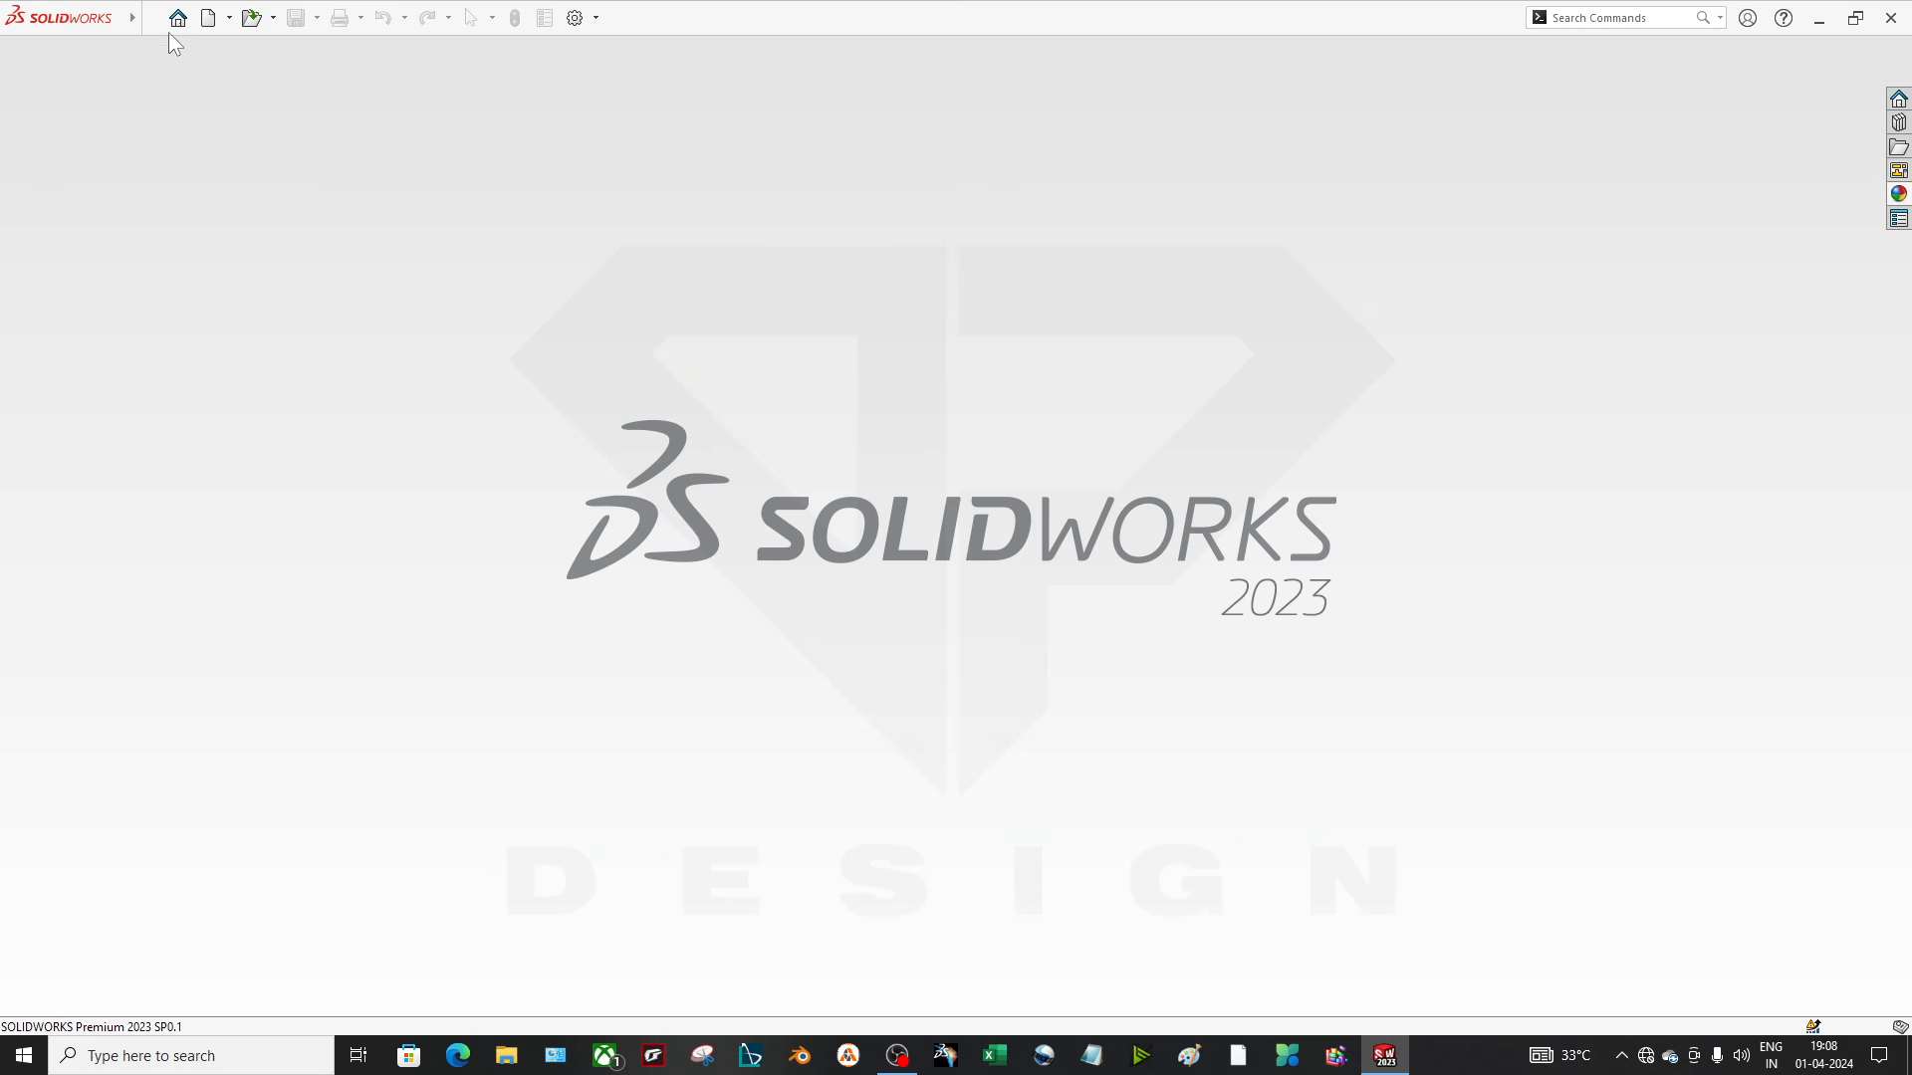
left_click(207, 17)
double_click(894, 453)
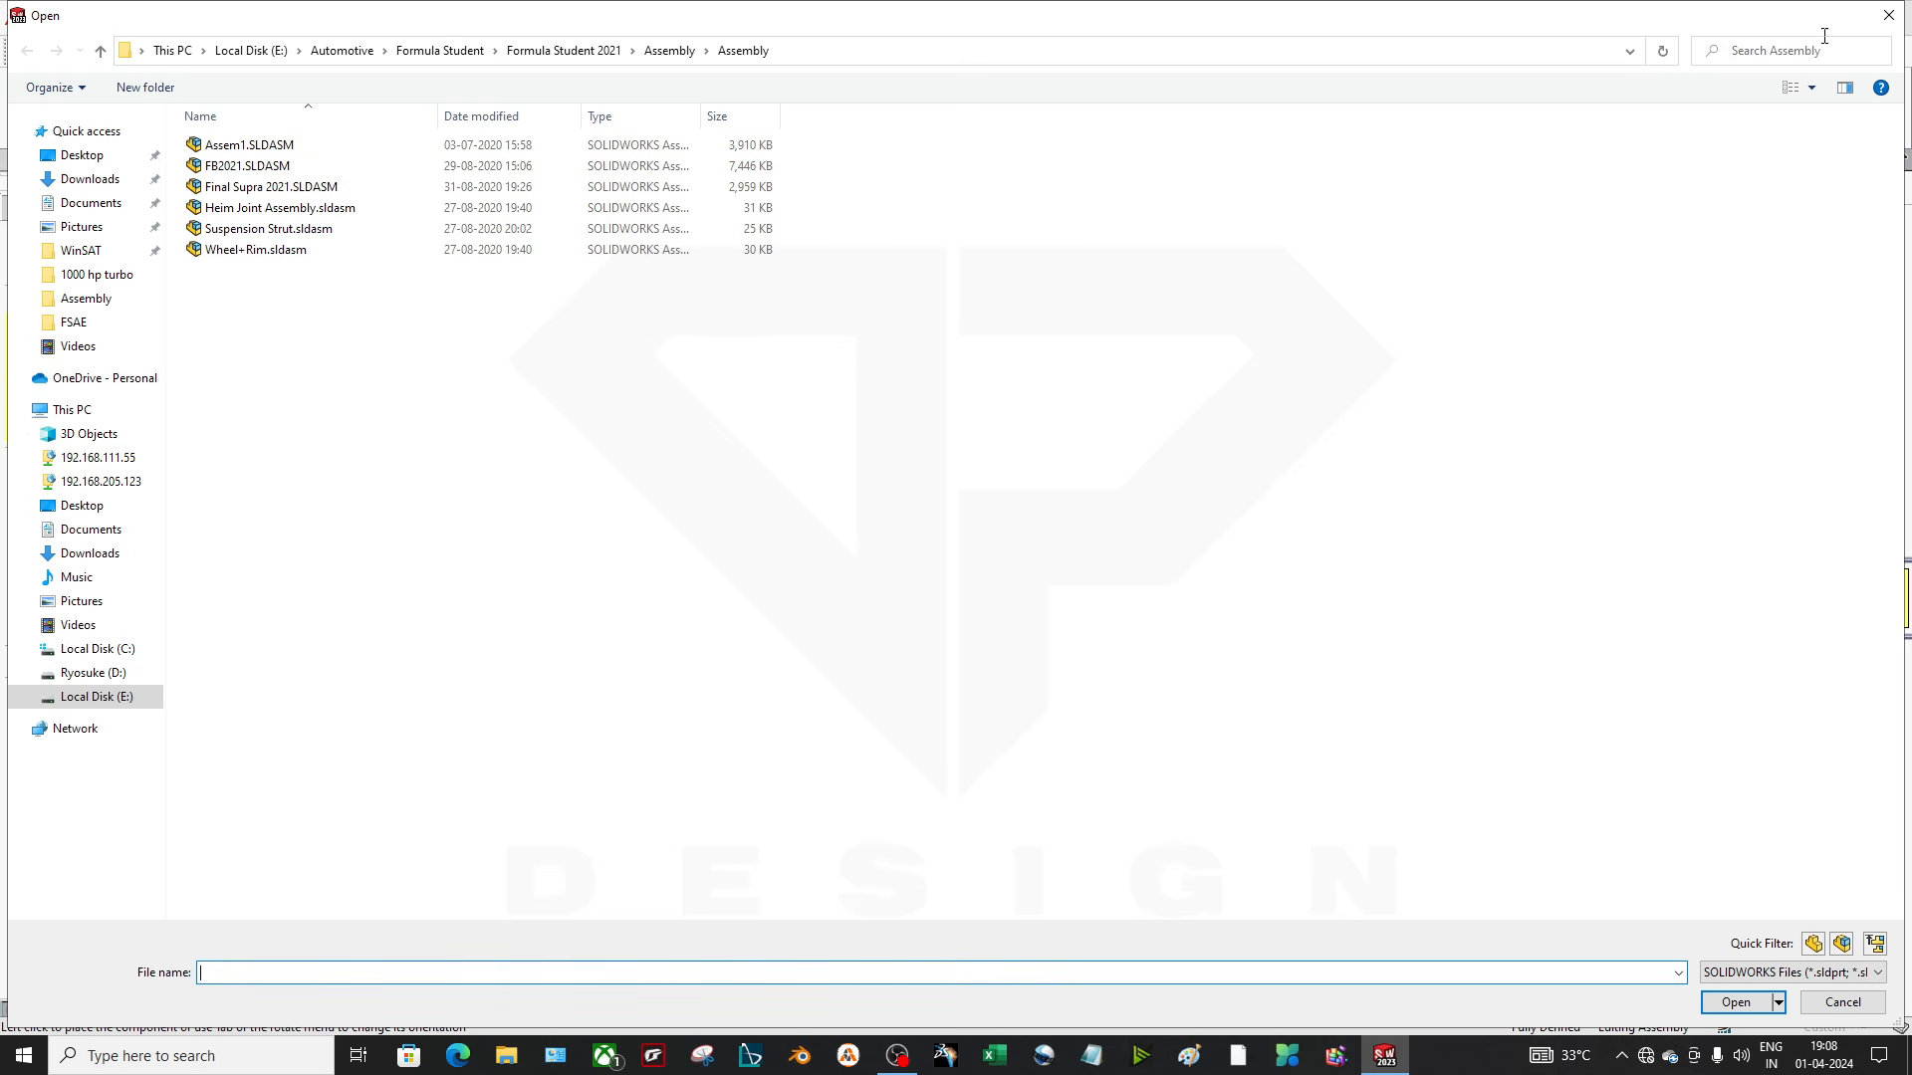
left_click(1888, 14)
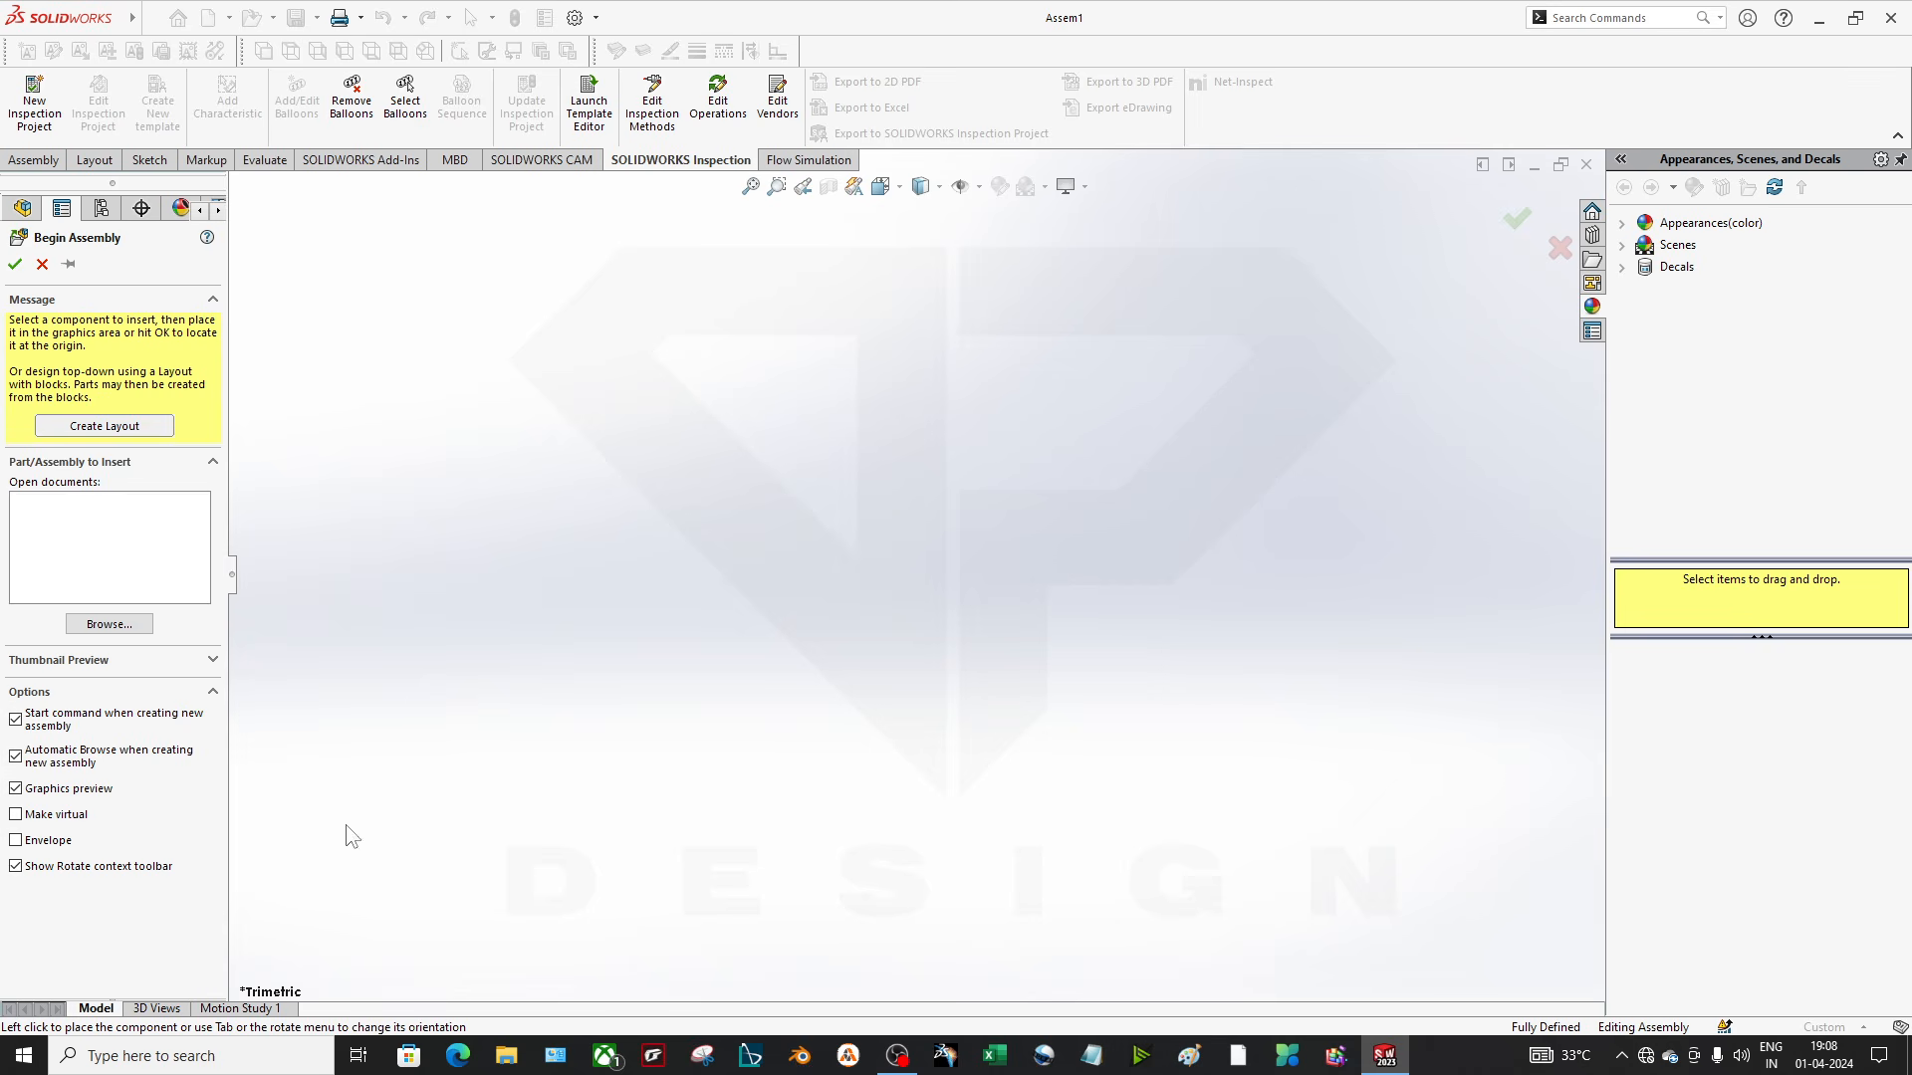
left_click(41, 265)
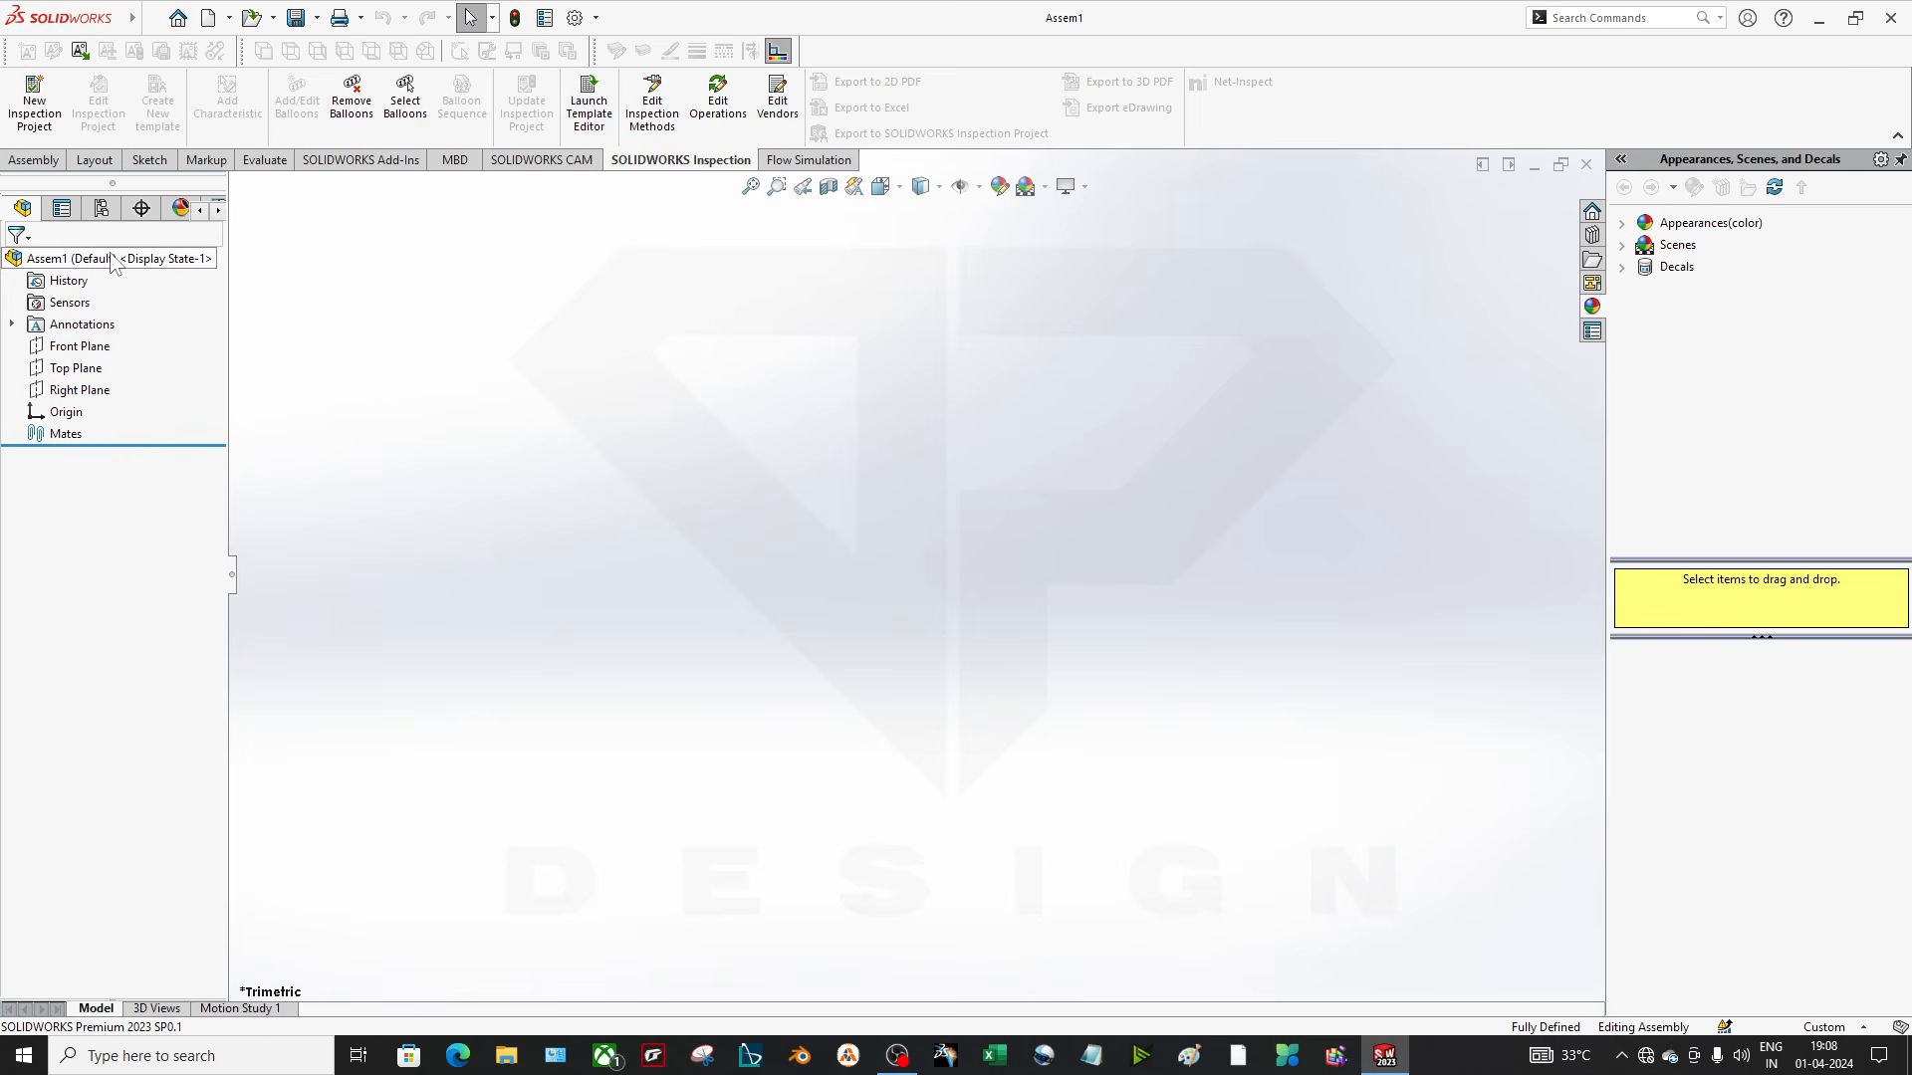
Review the assembly command sets: Assembly, Layout, Sketch, Markup, Evaluate, SOLIDWORKS Add-Ins, MBD, SOLIDWORKS CAM, SOLIDWORKS Inspection and Flow Simulation
left_click(30, 160)
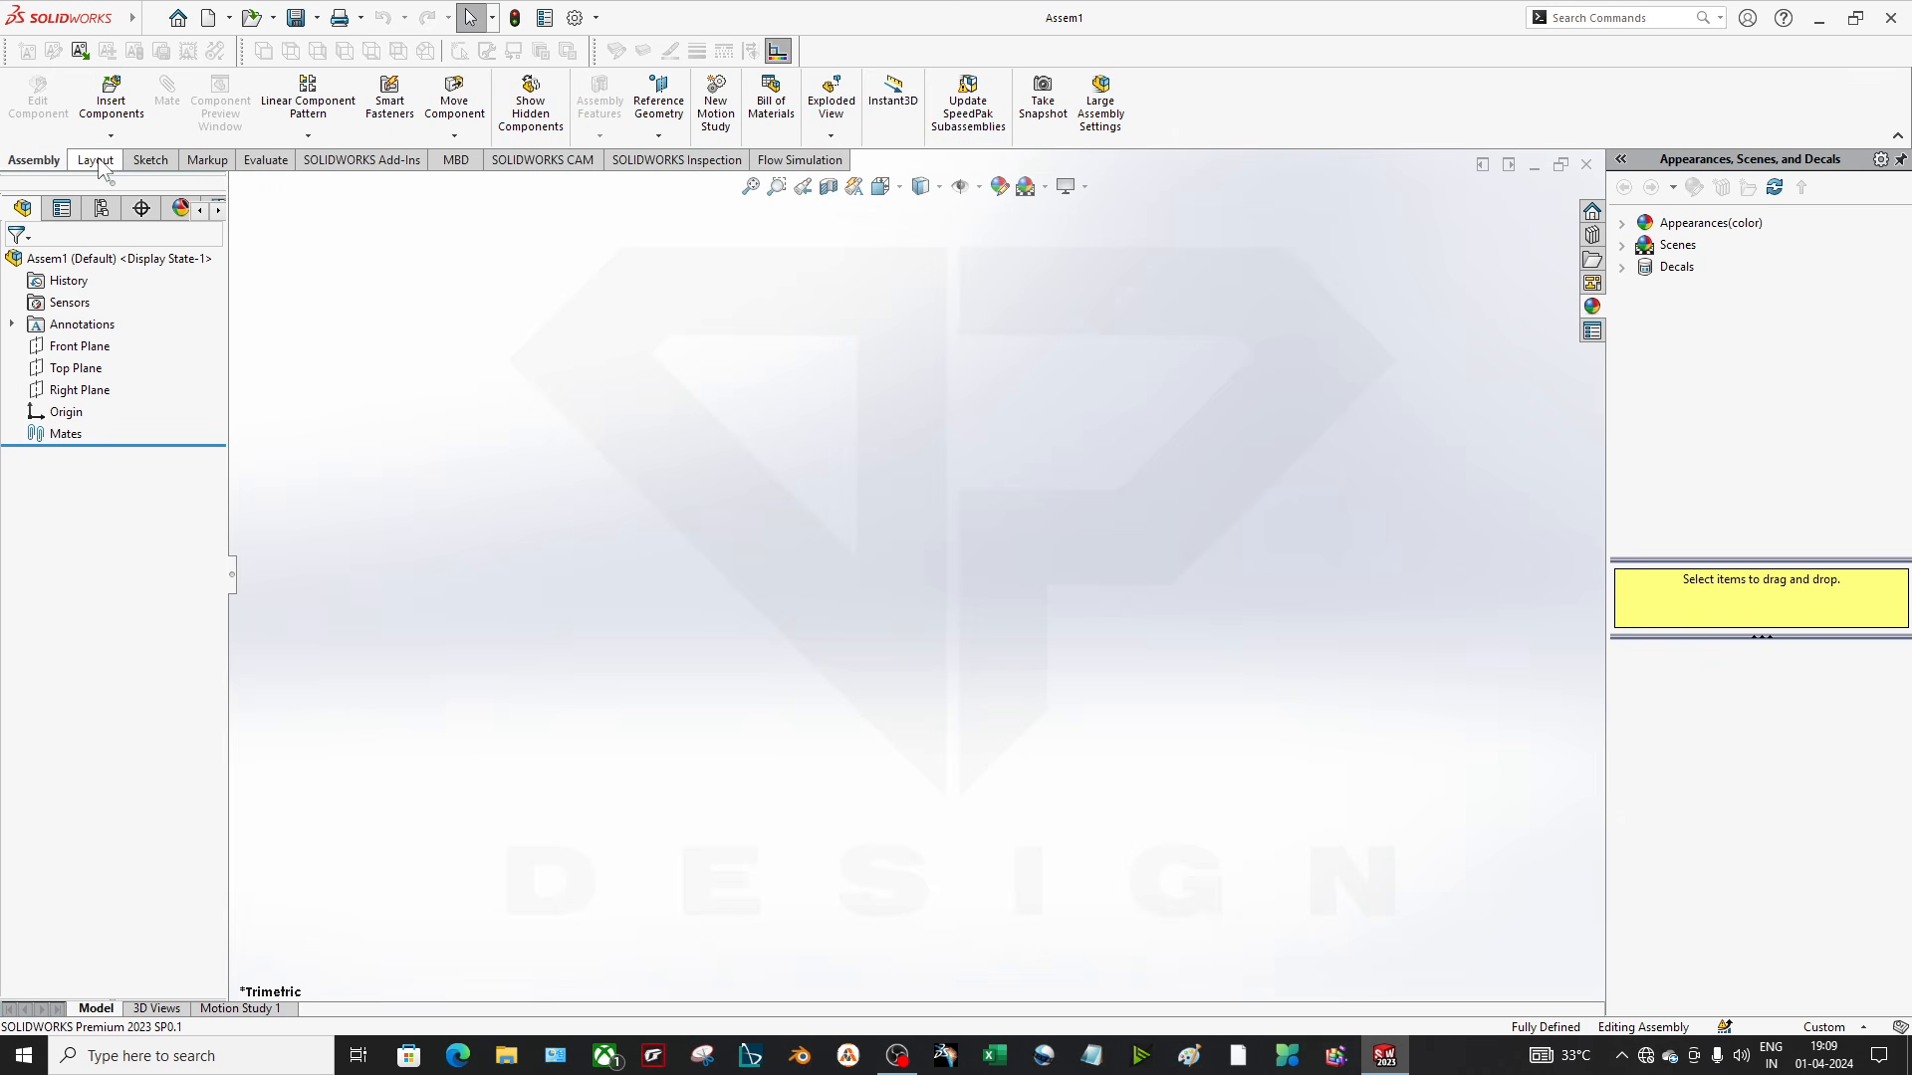
left_click(94, 160)
left_click(149, 161)
left_click(206, 160)
left_click(266, 161)
left_click(363, 161)
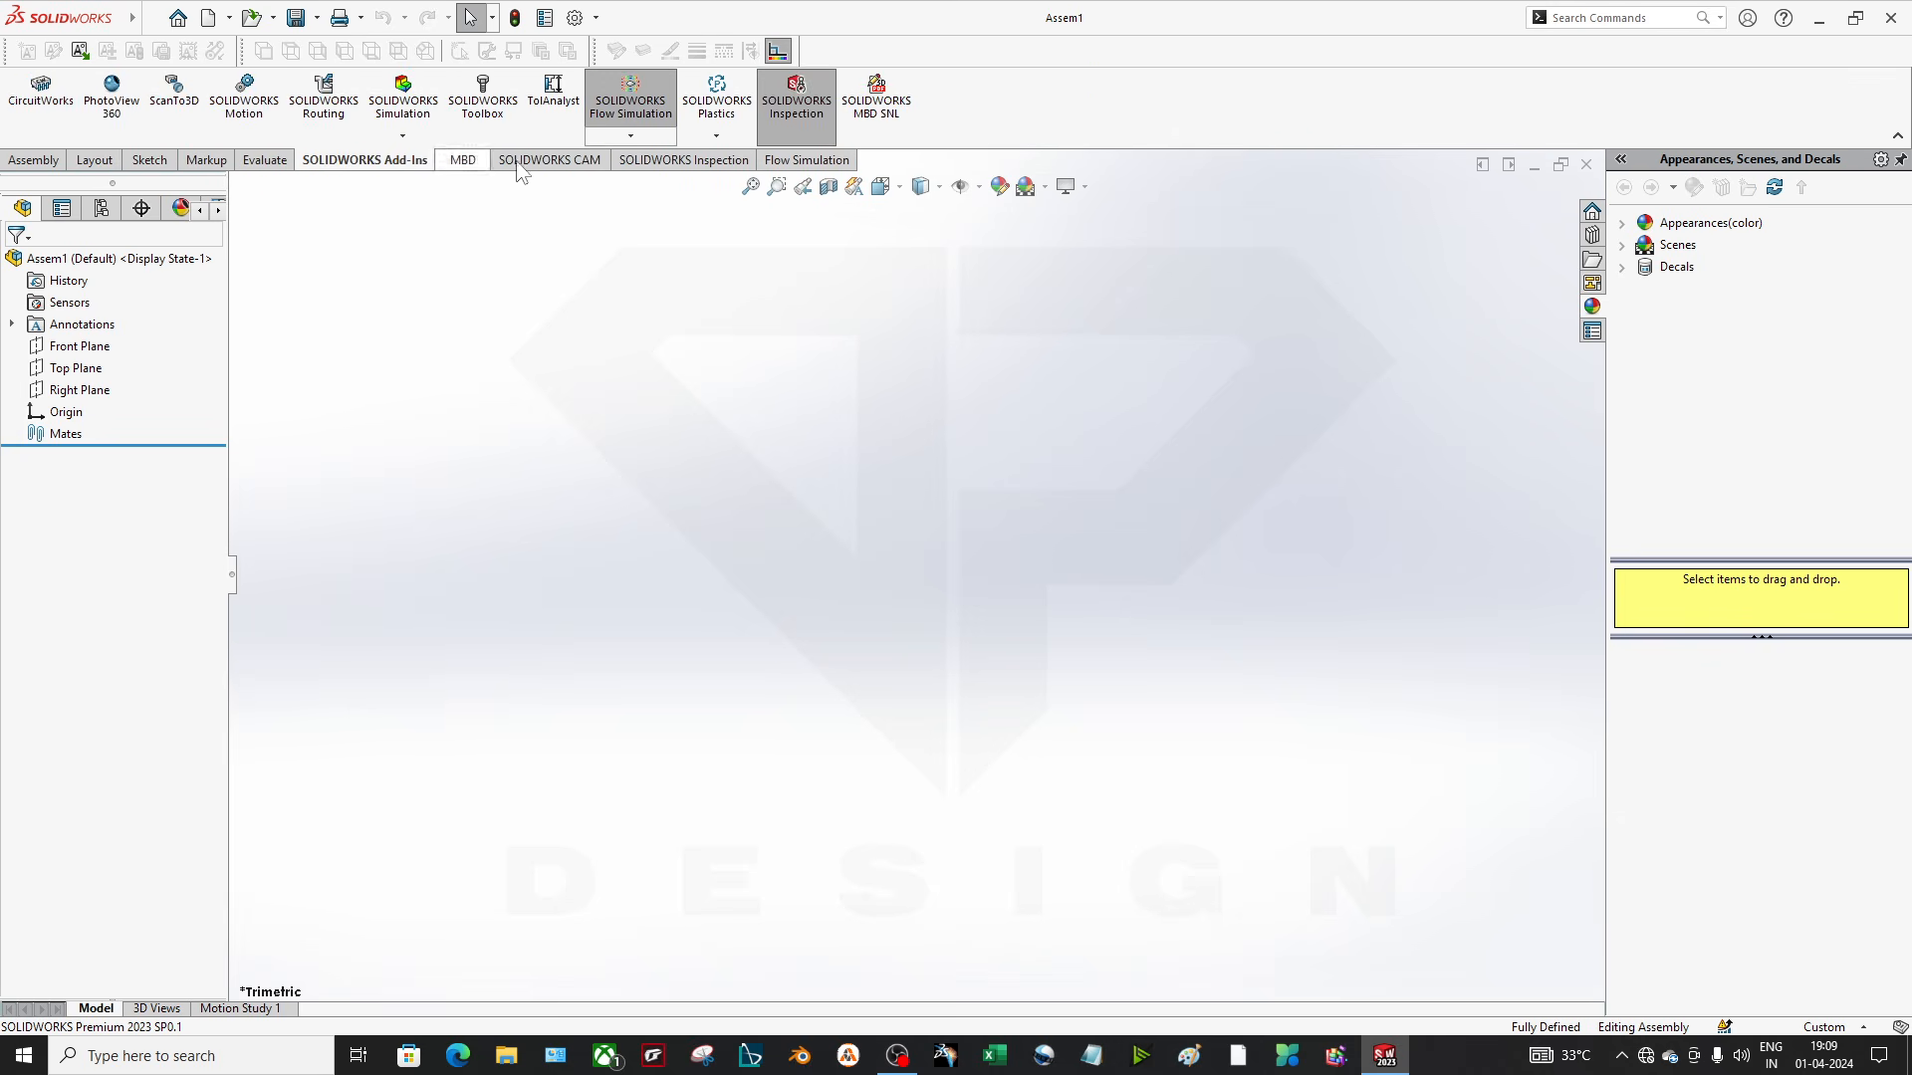
left_click(458, 160)
left_click(545, 160)
left_click(679, 161)
left_click(801, 160)
Close the assembly and create a new drawing document with an A4 landscape sheet format
left_click(1586, 165)
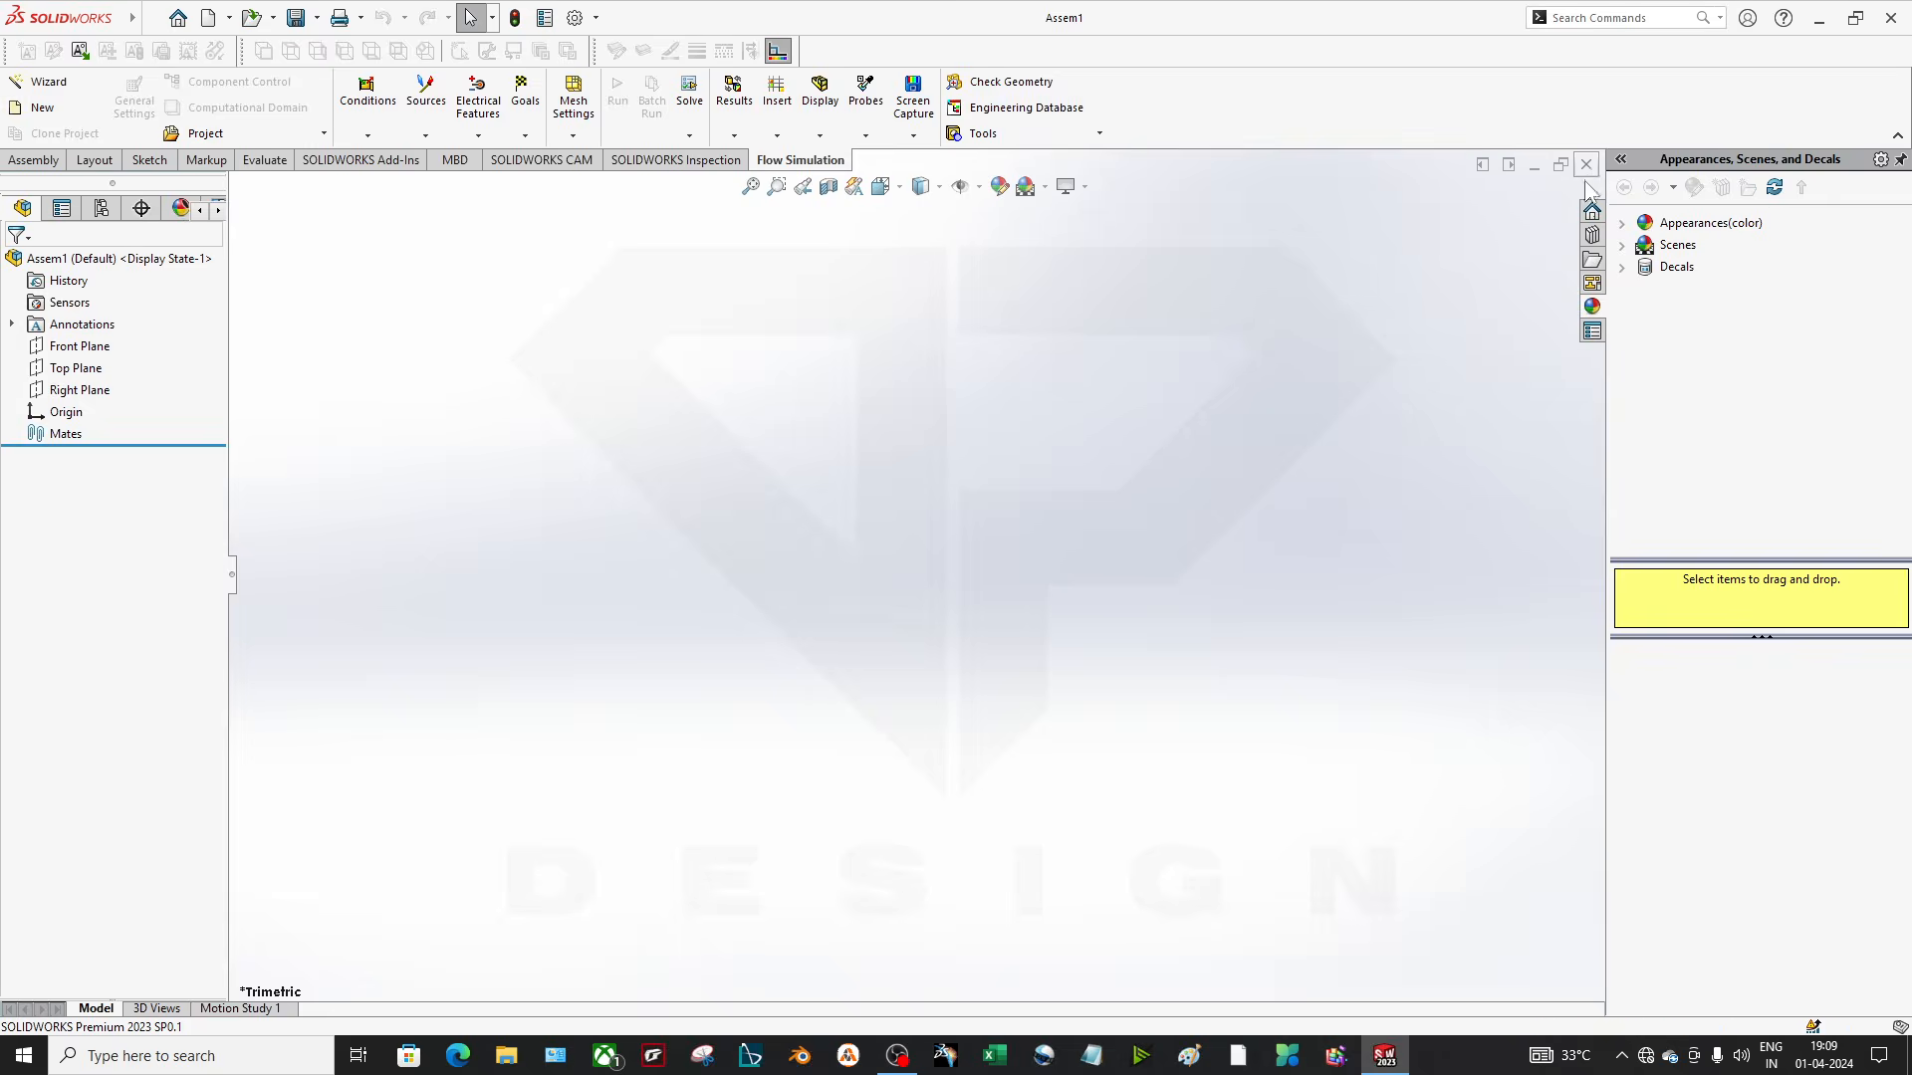
left_click(207, 17)
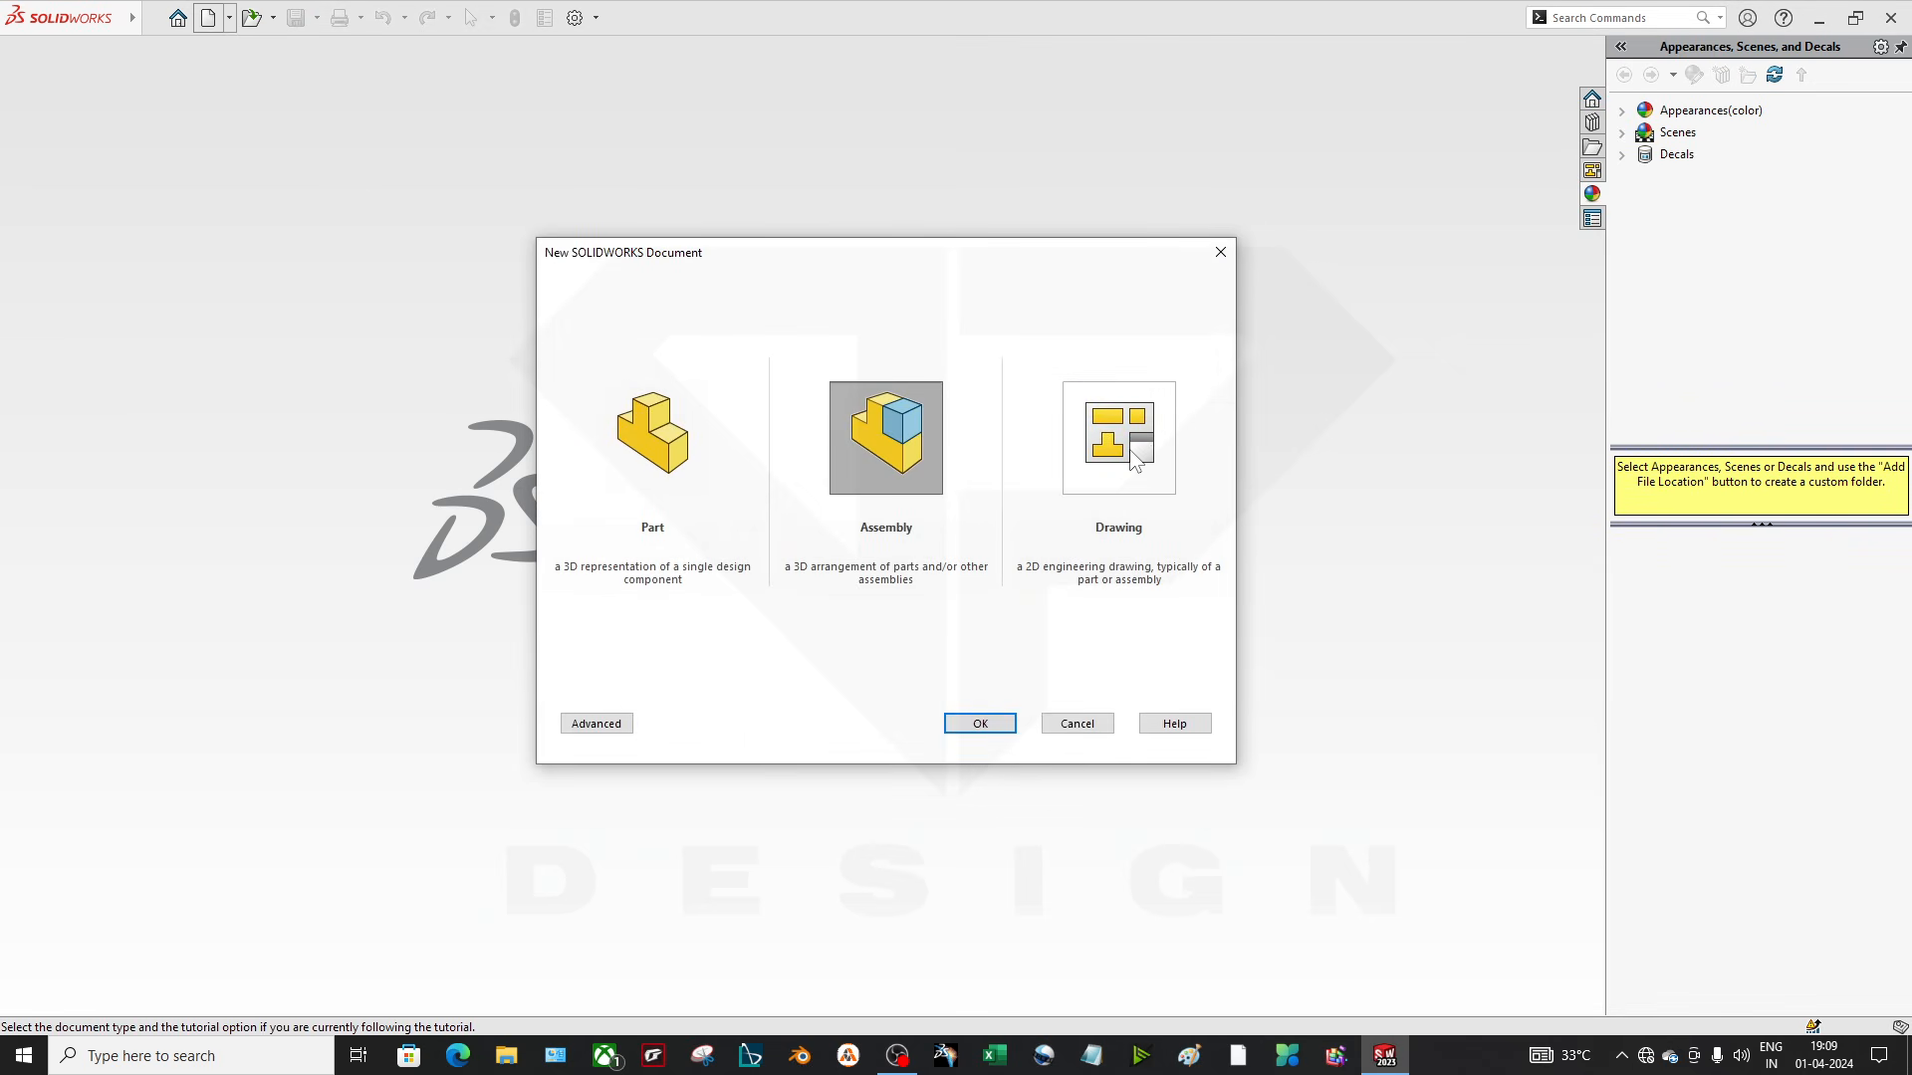
double_click(1120, 438)
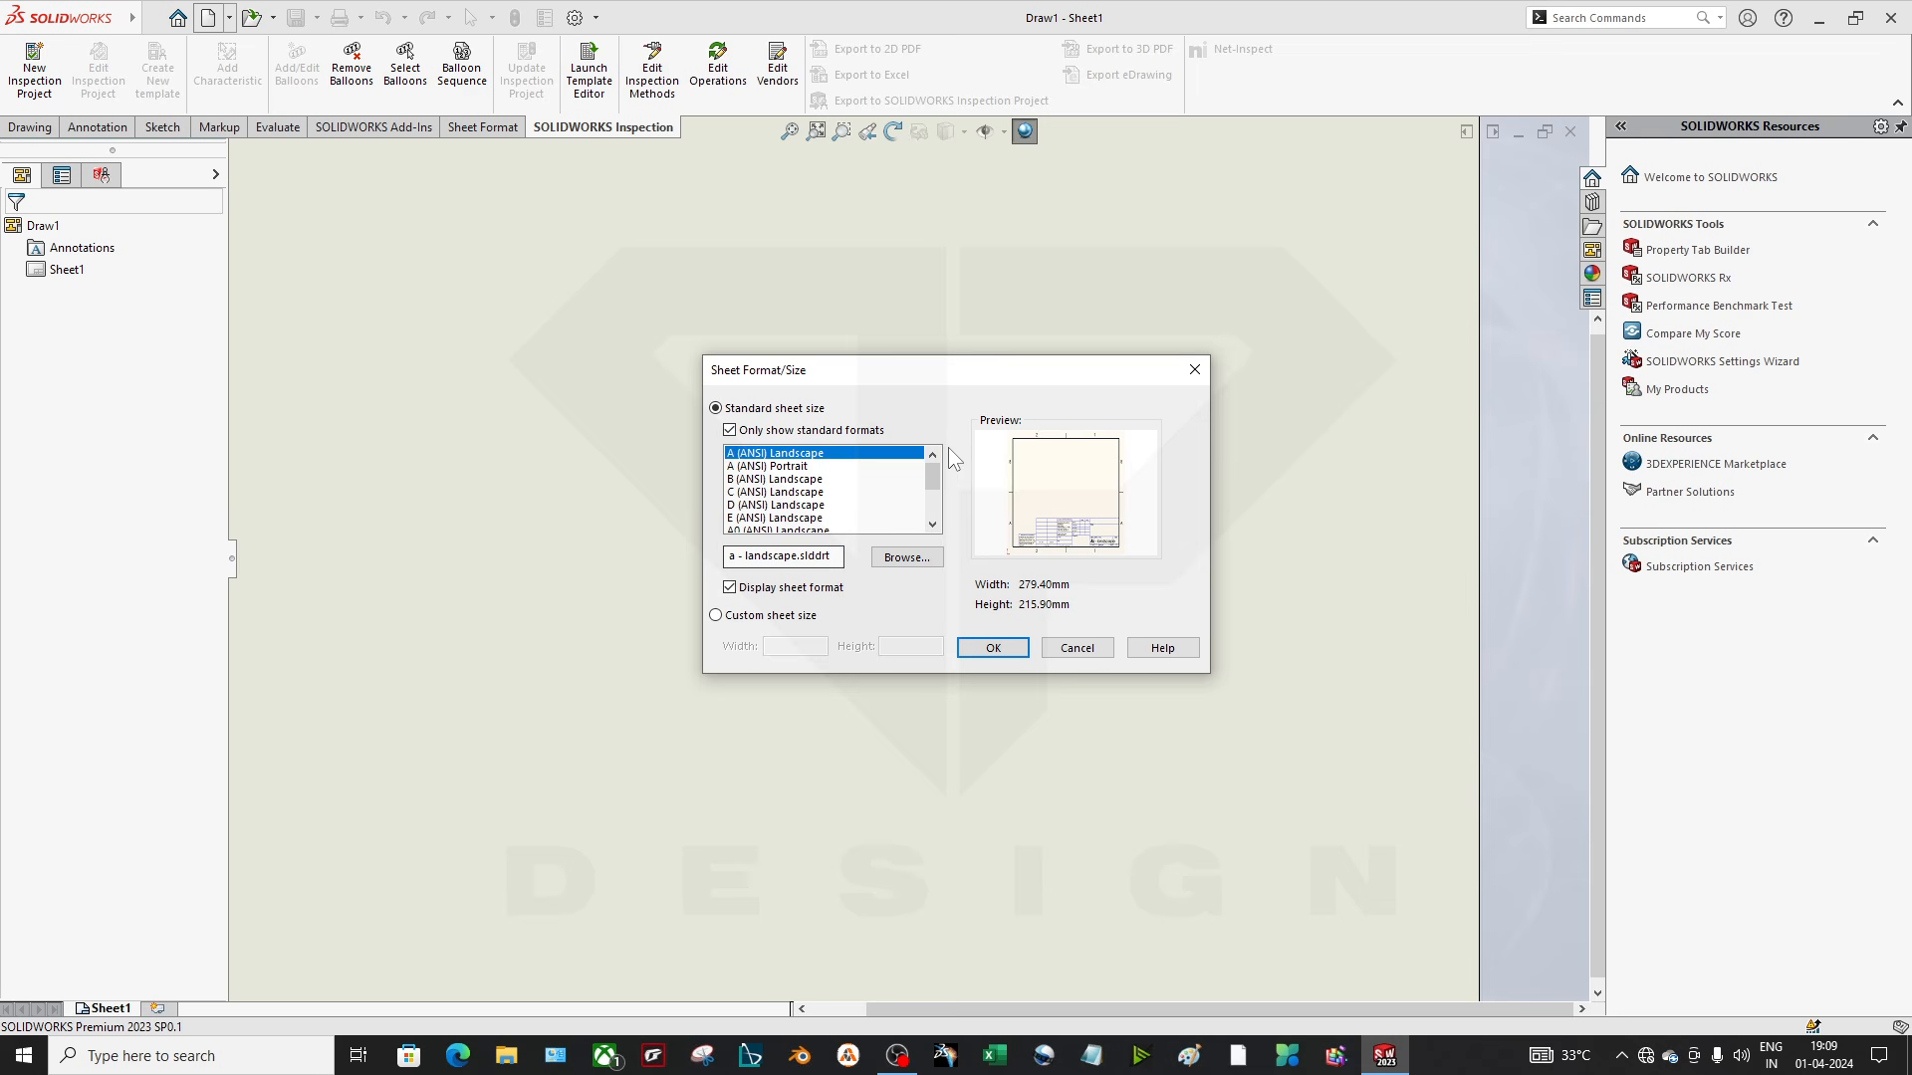
left_click_drag(614, 343, 623, 329)
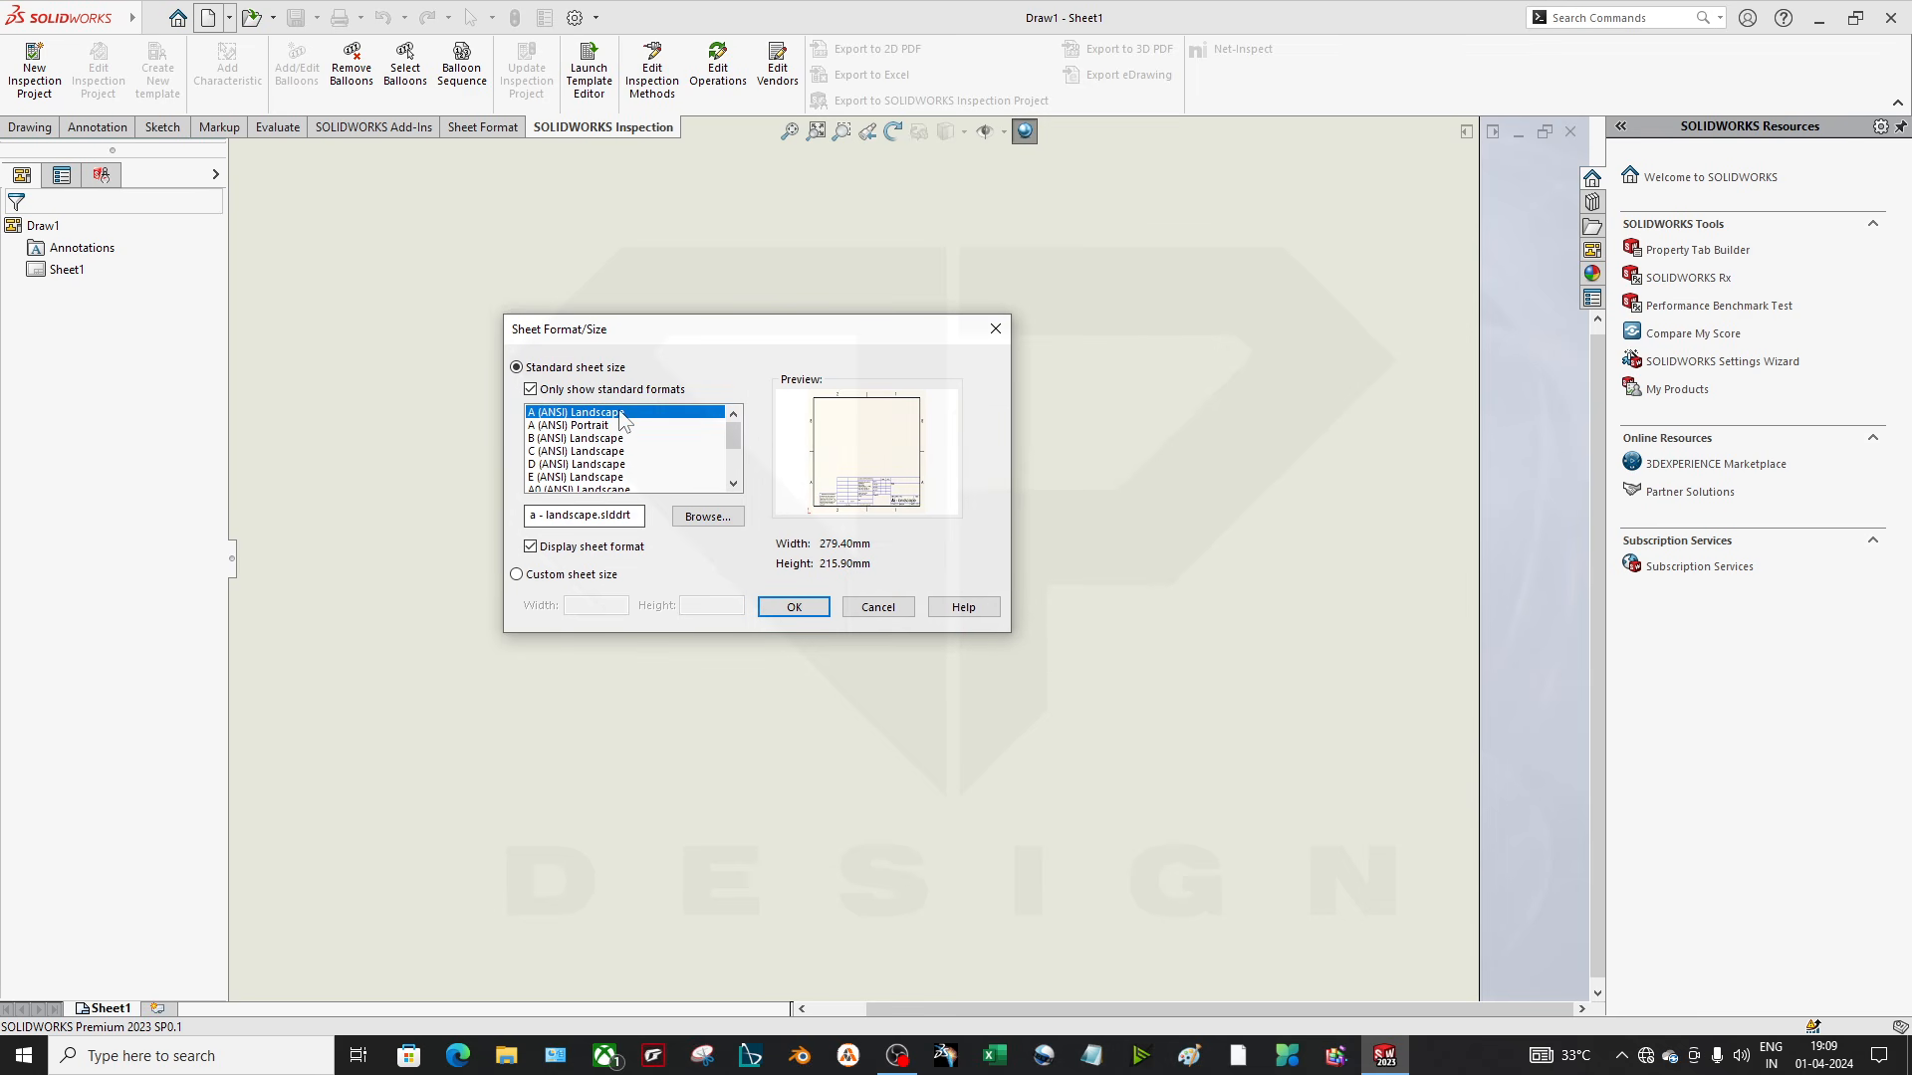
scroll(612, 438, "down", 2)
left_click(563, 464)
left_click(793, 606)
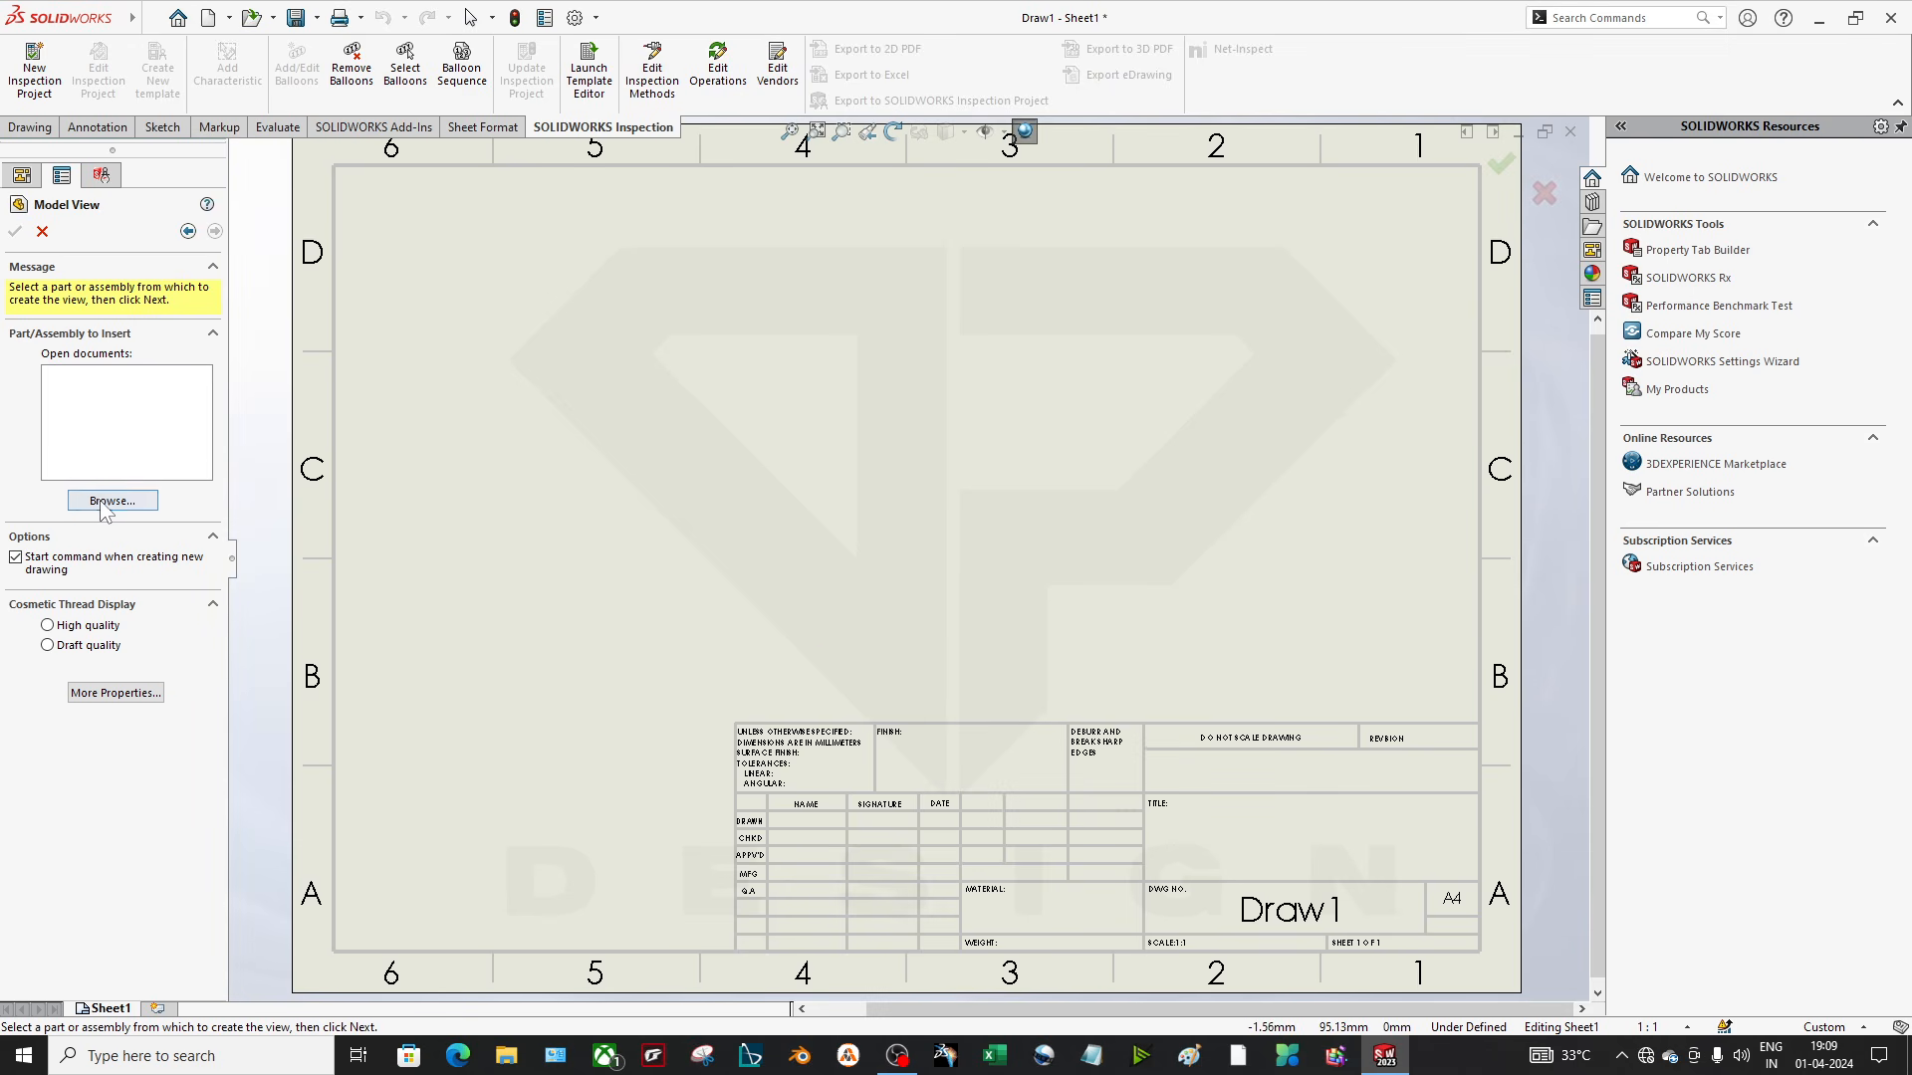
Check where to browse for a Model View source, cancel the Model View command and close the drawing without saving
left_click(109, 501)
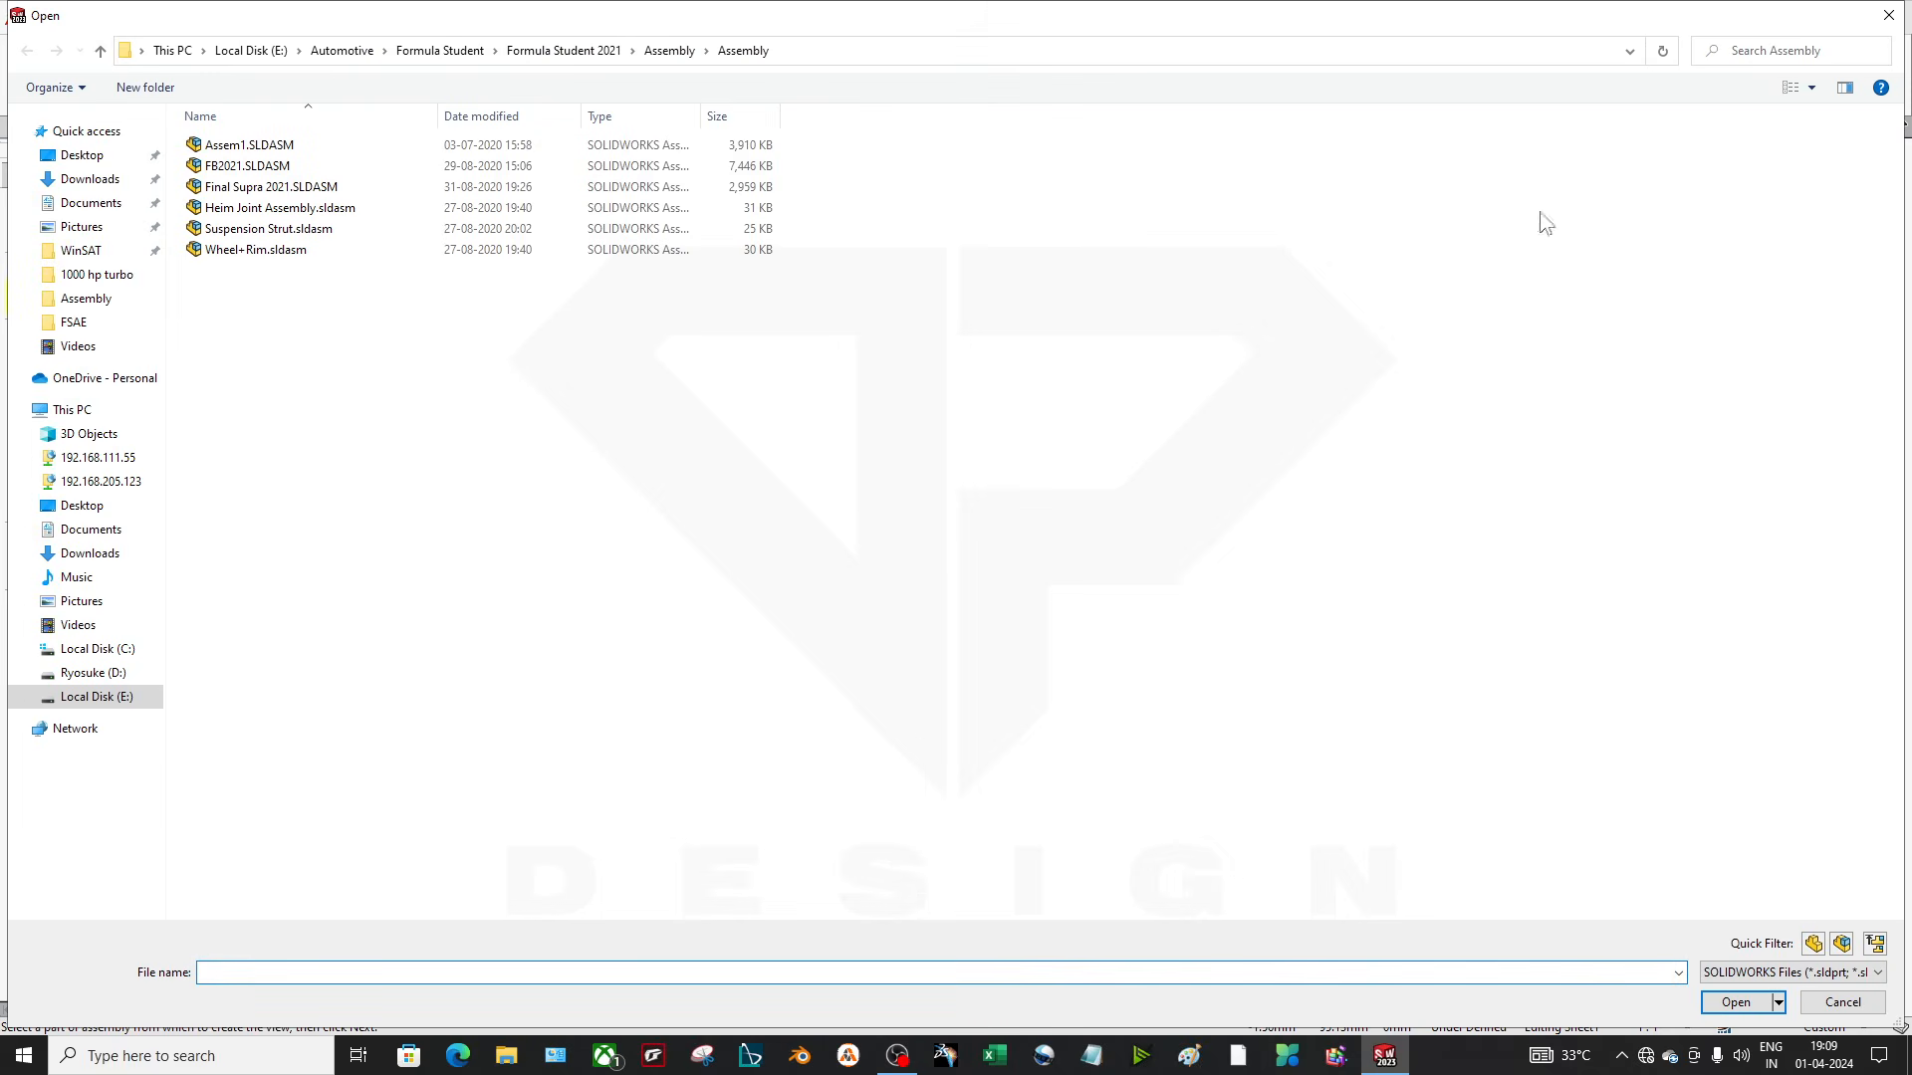
left_click(1891, 22)
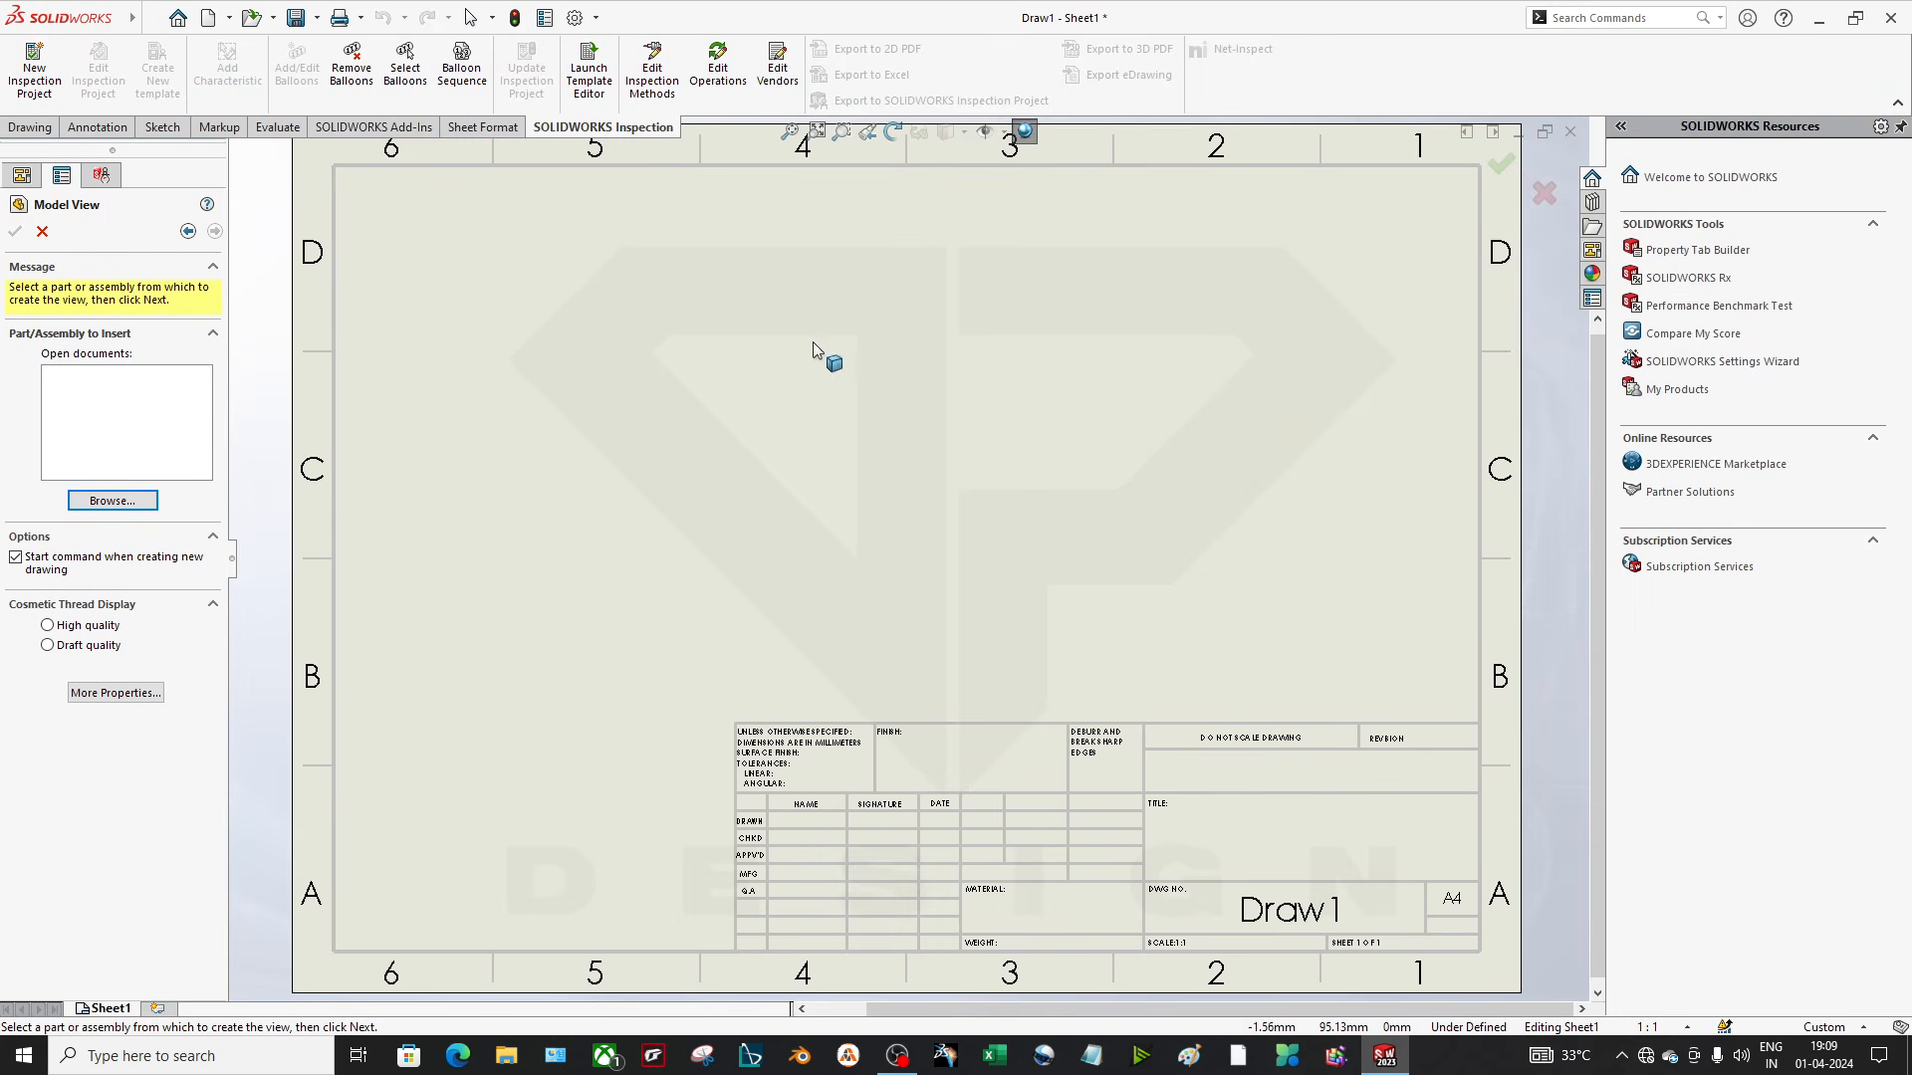
left_click(43, 232)
left_click(1568, 135)
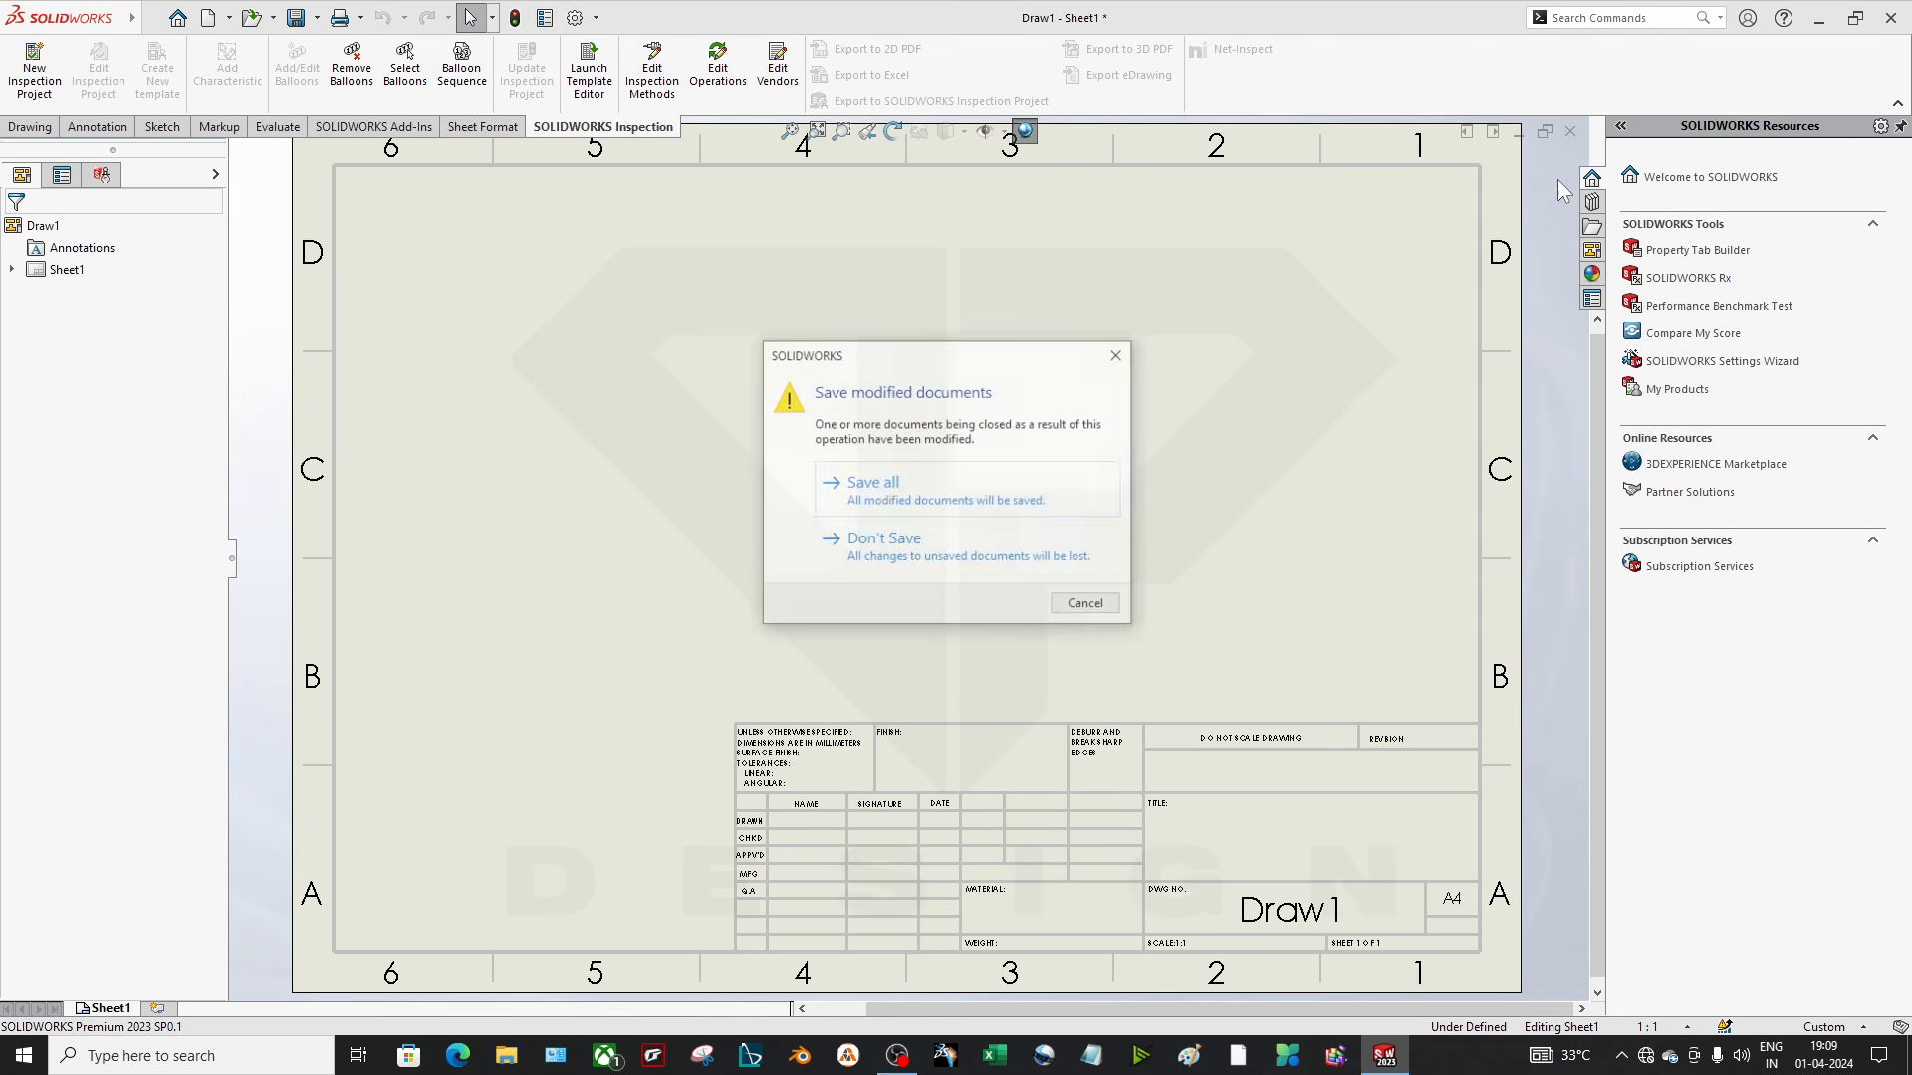
left_click(838, 559)
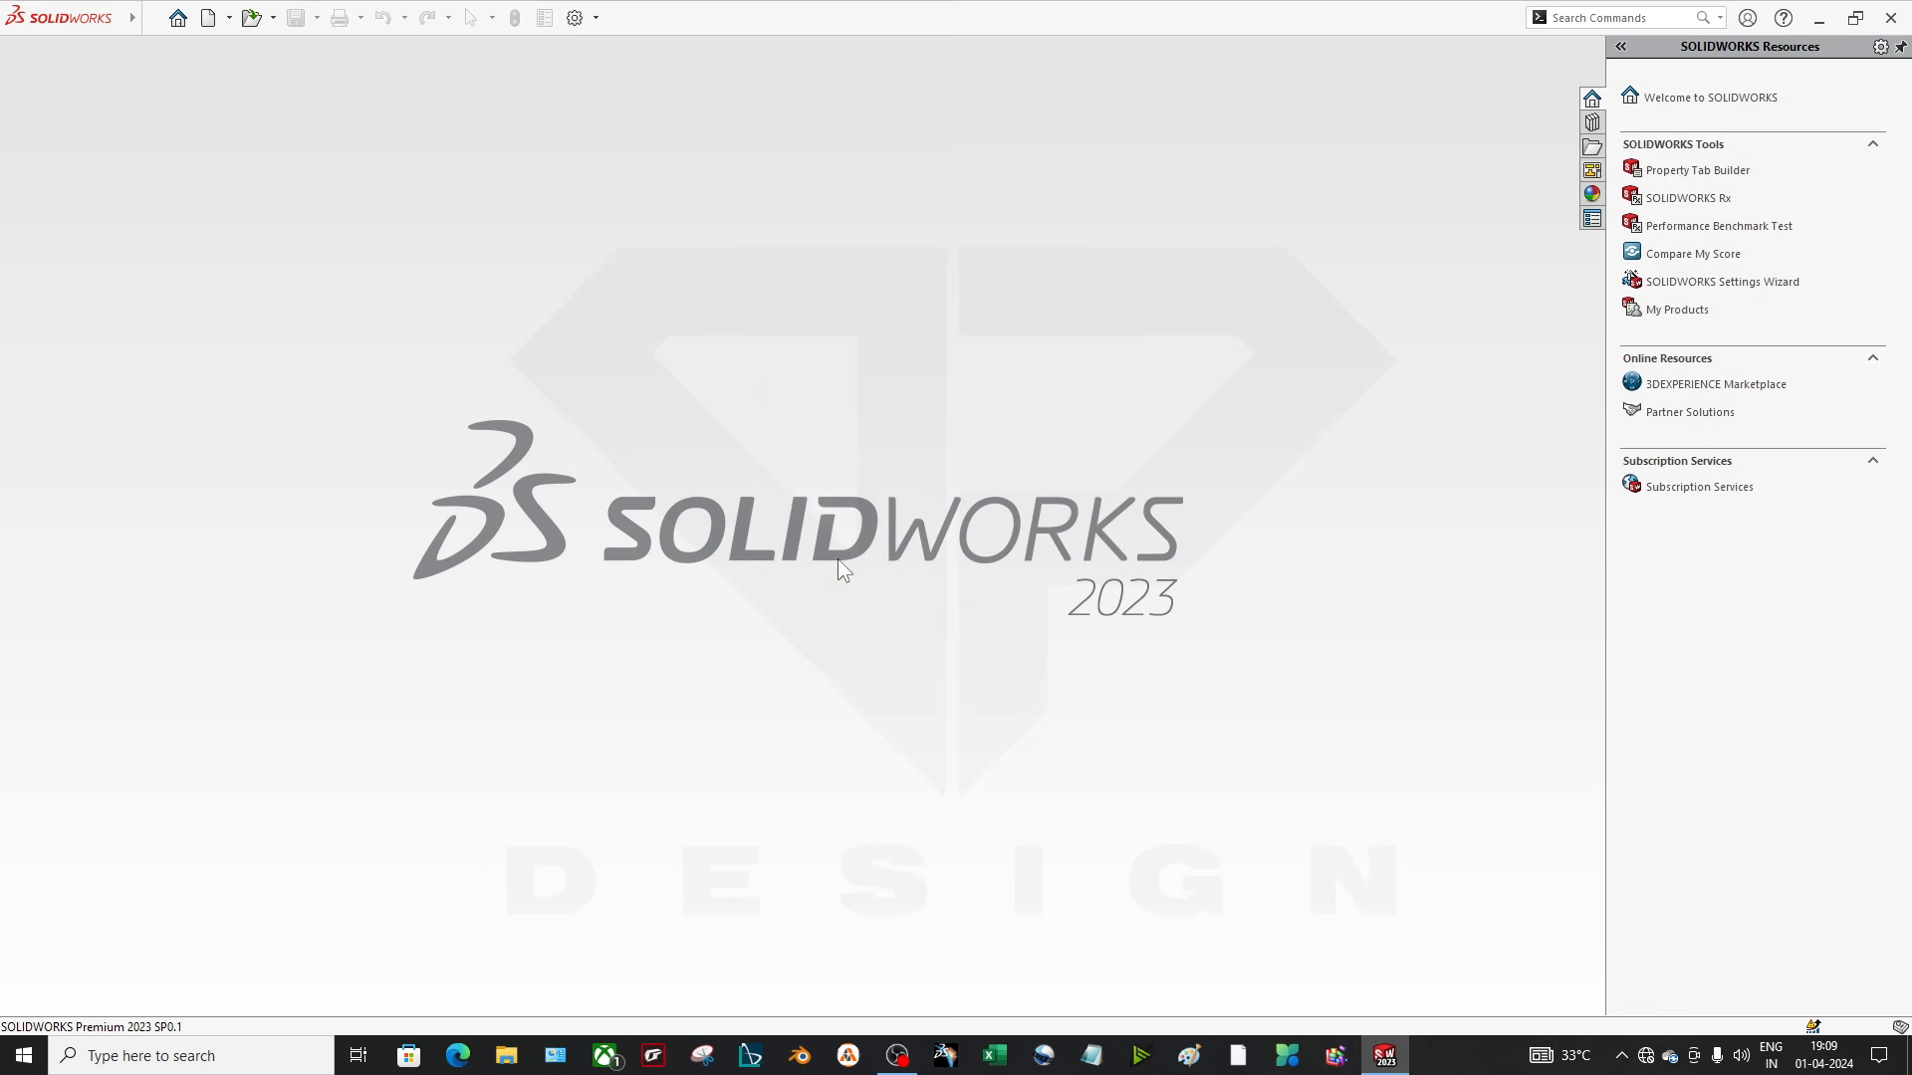
Review the system options pages, including General, Display Style, Area Hatch/Fill, Colors and Default Templates, and exit without changes
left_click(595, 17)
left_click(603, 42)
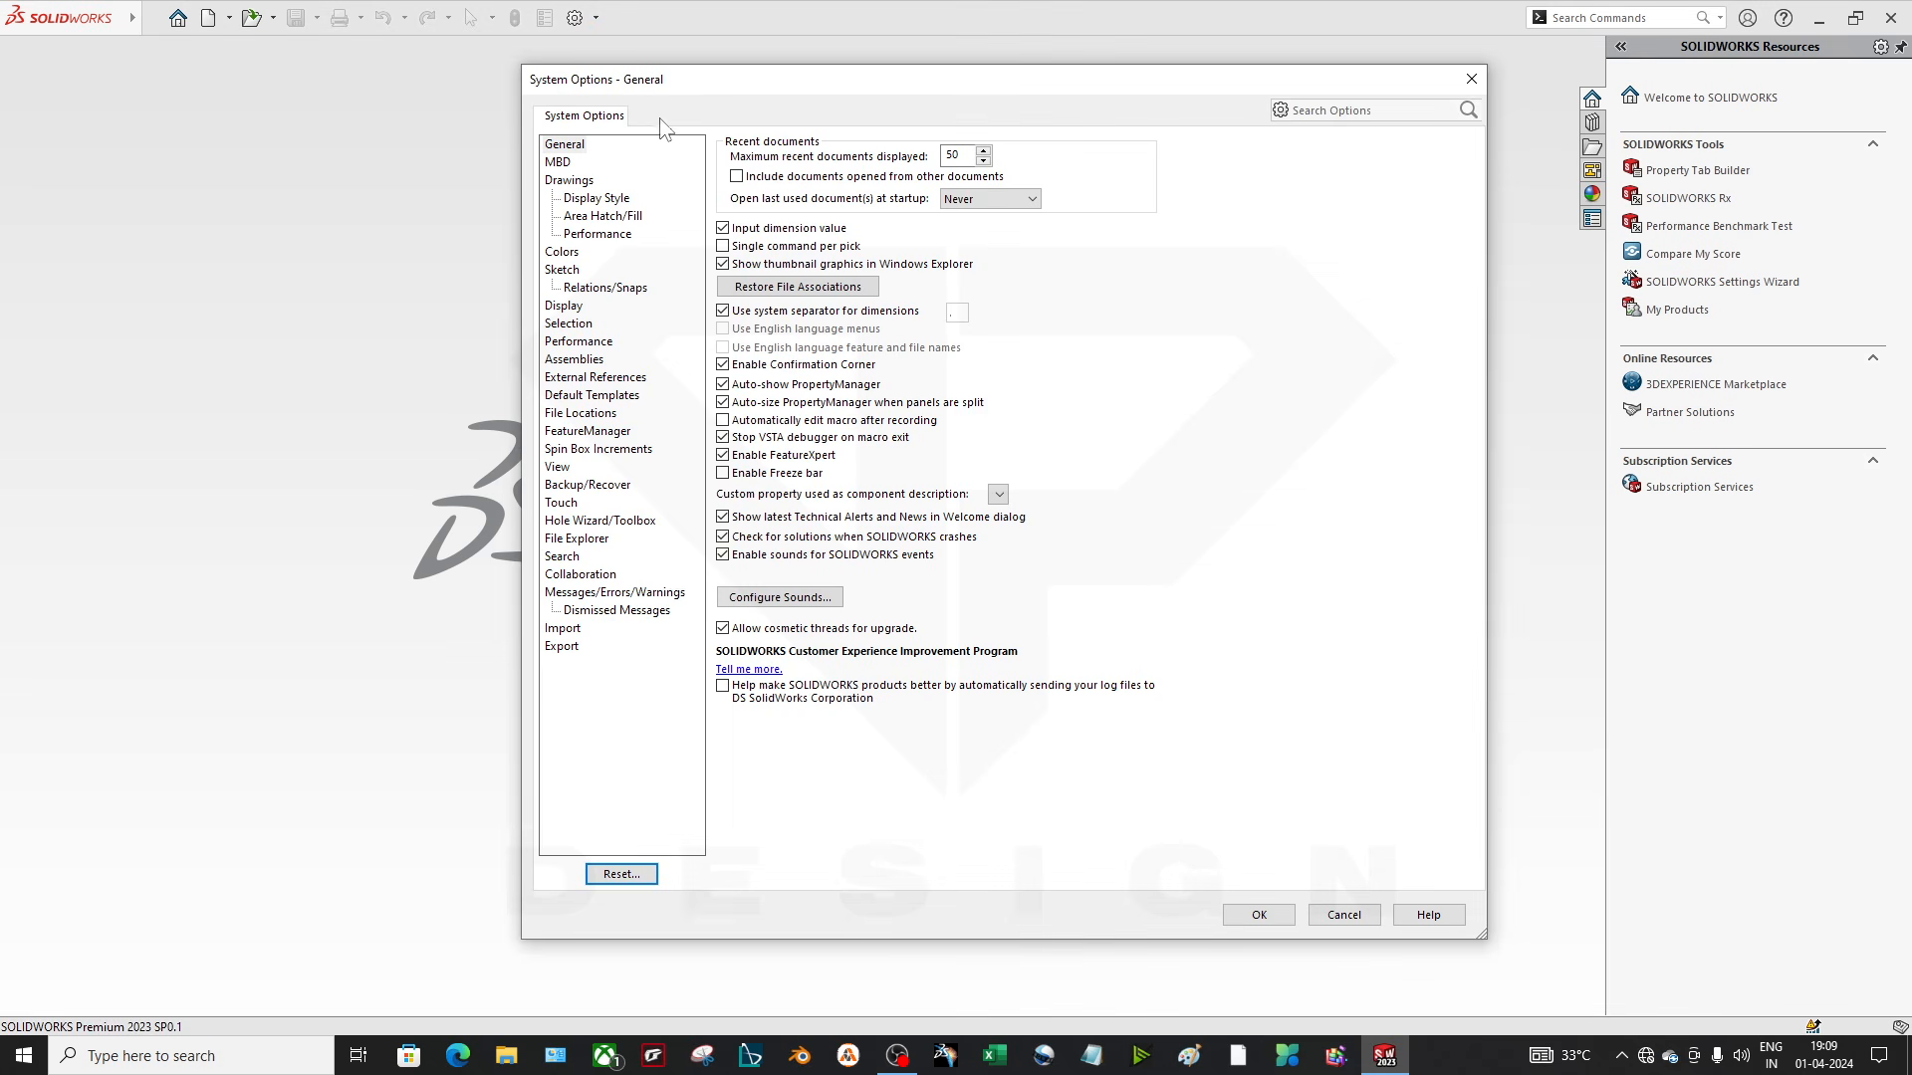
left_click_drag(678, 89, 485, 62)
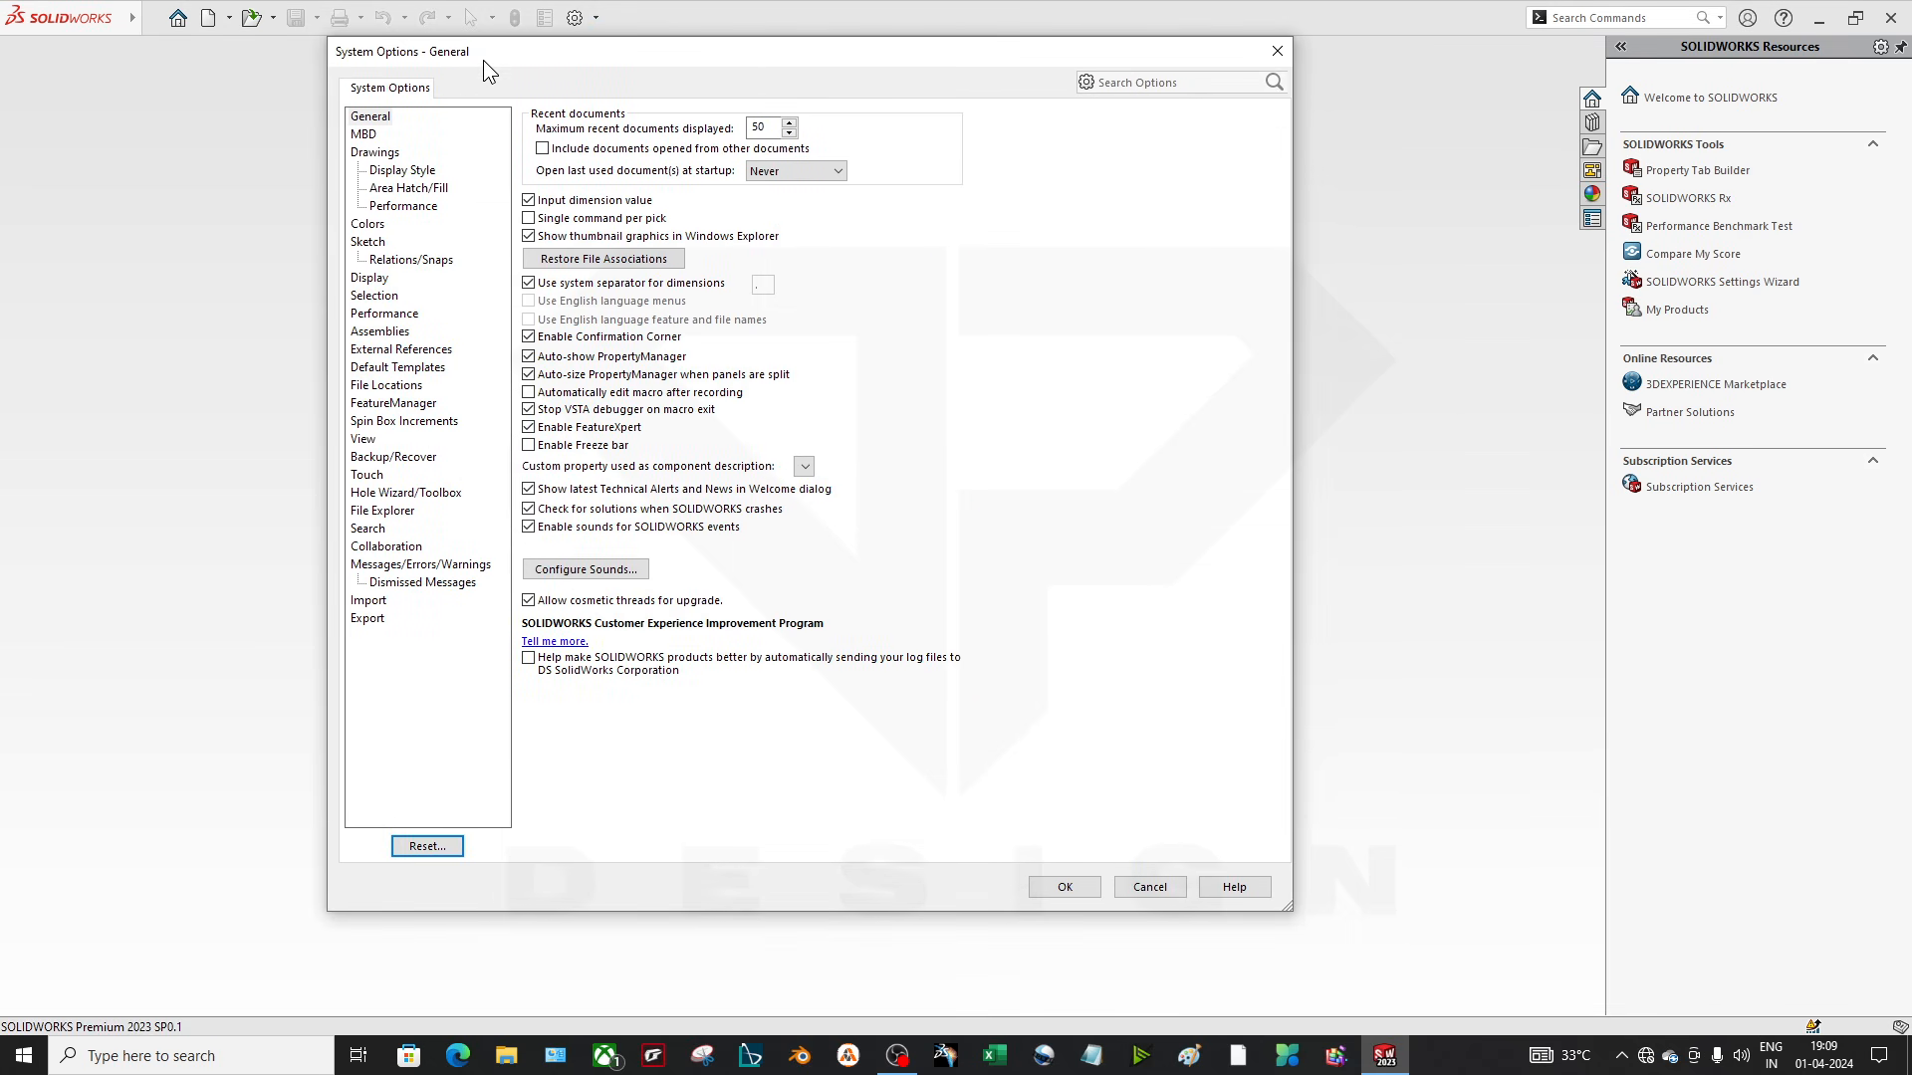
left_click(422, 172)
left_click(404, 188)
left_click(384, 227)
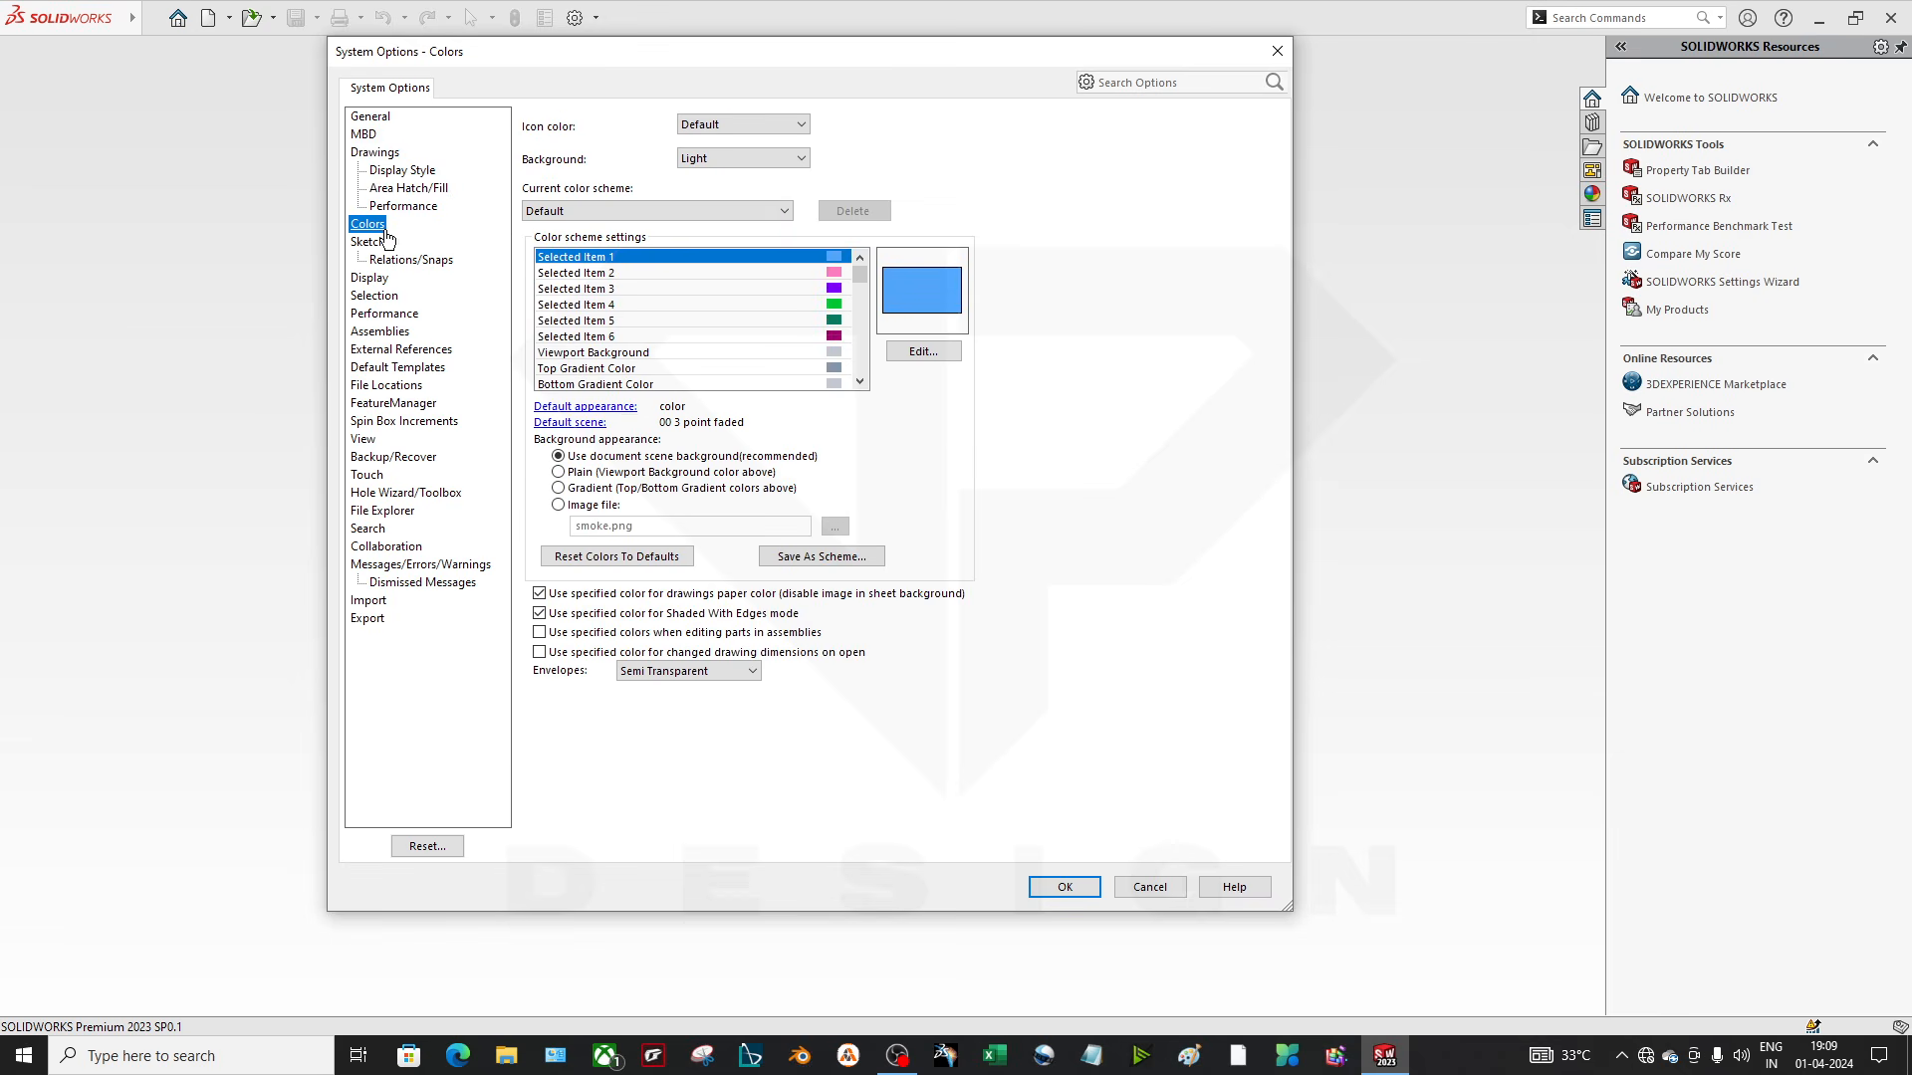
left_click(397, 368)
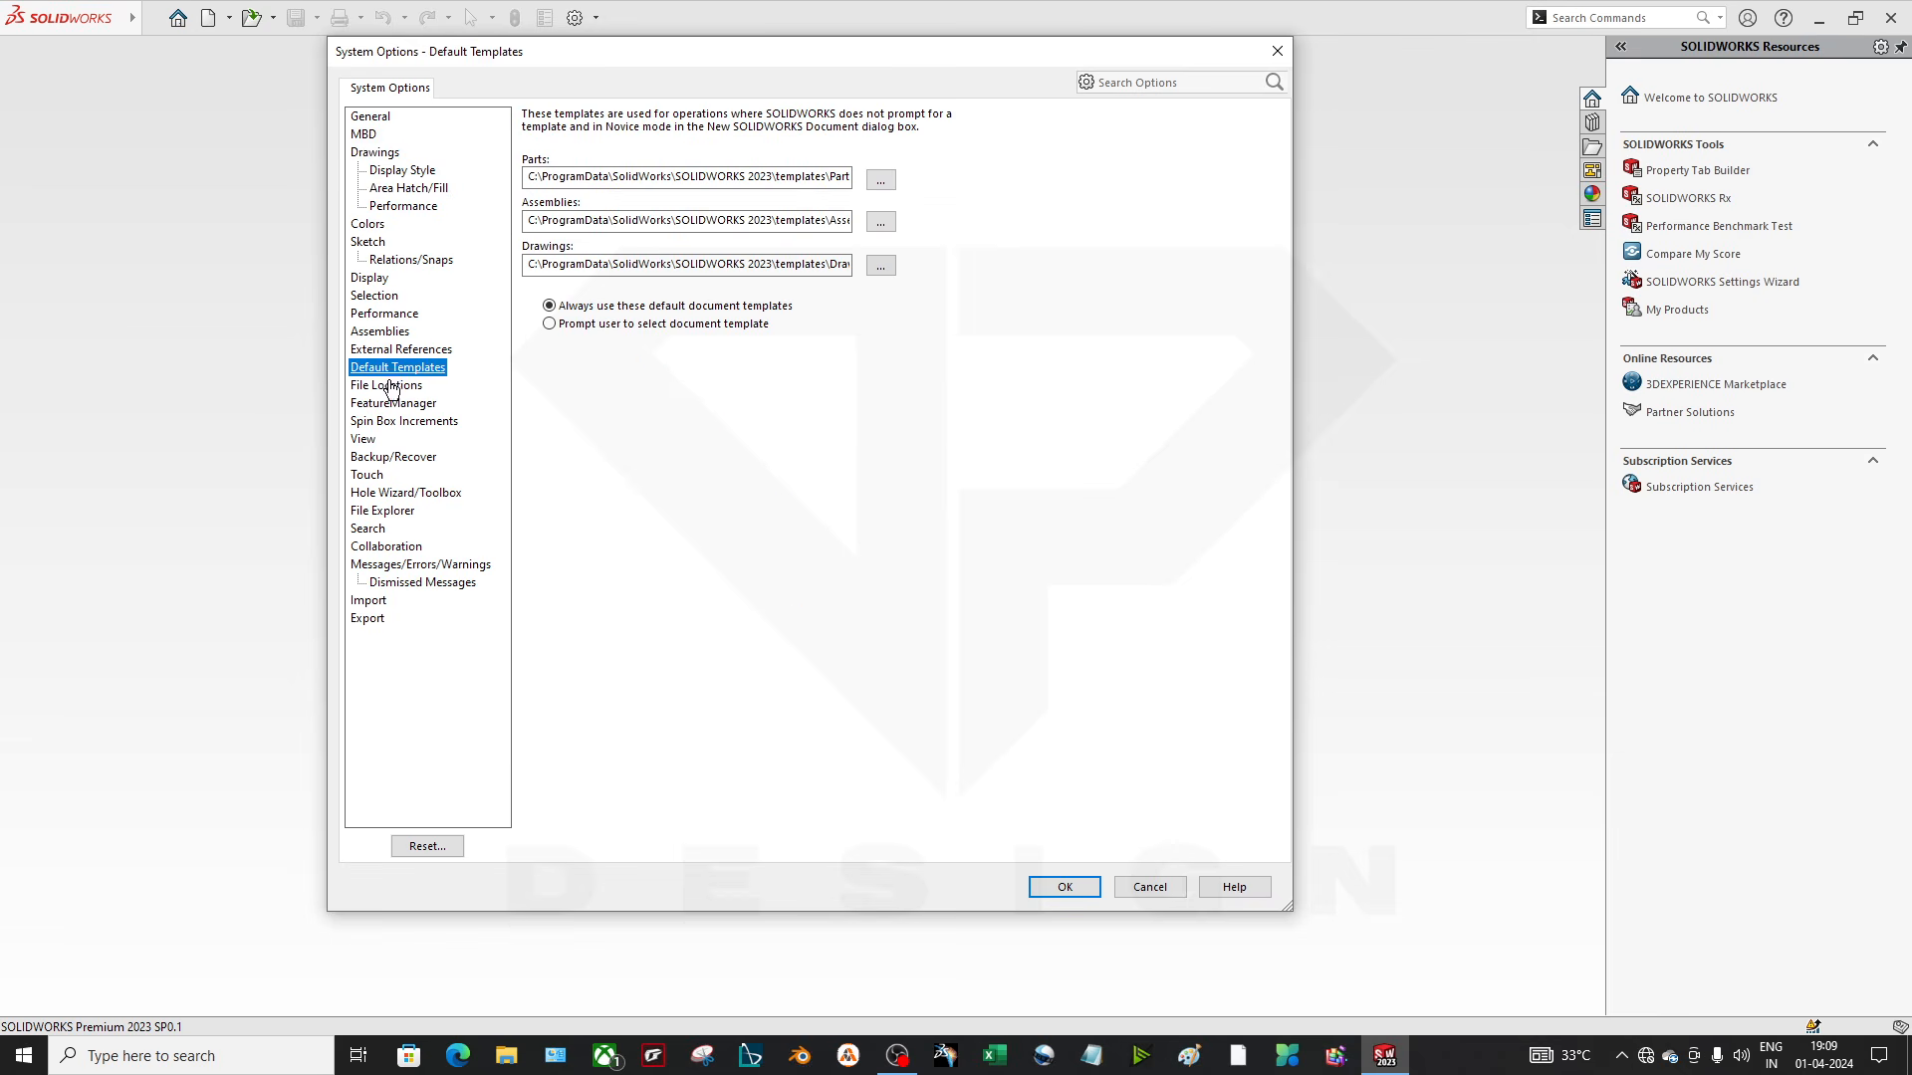
left_click(1145, 888)
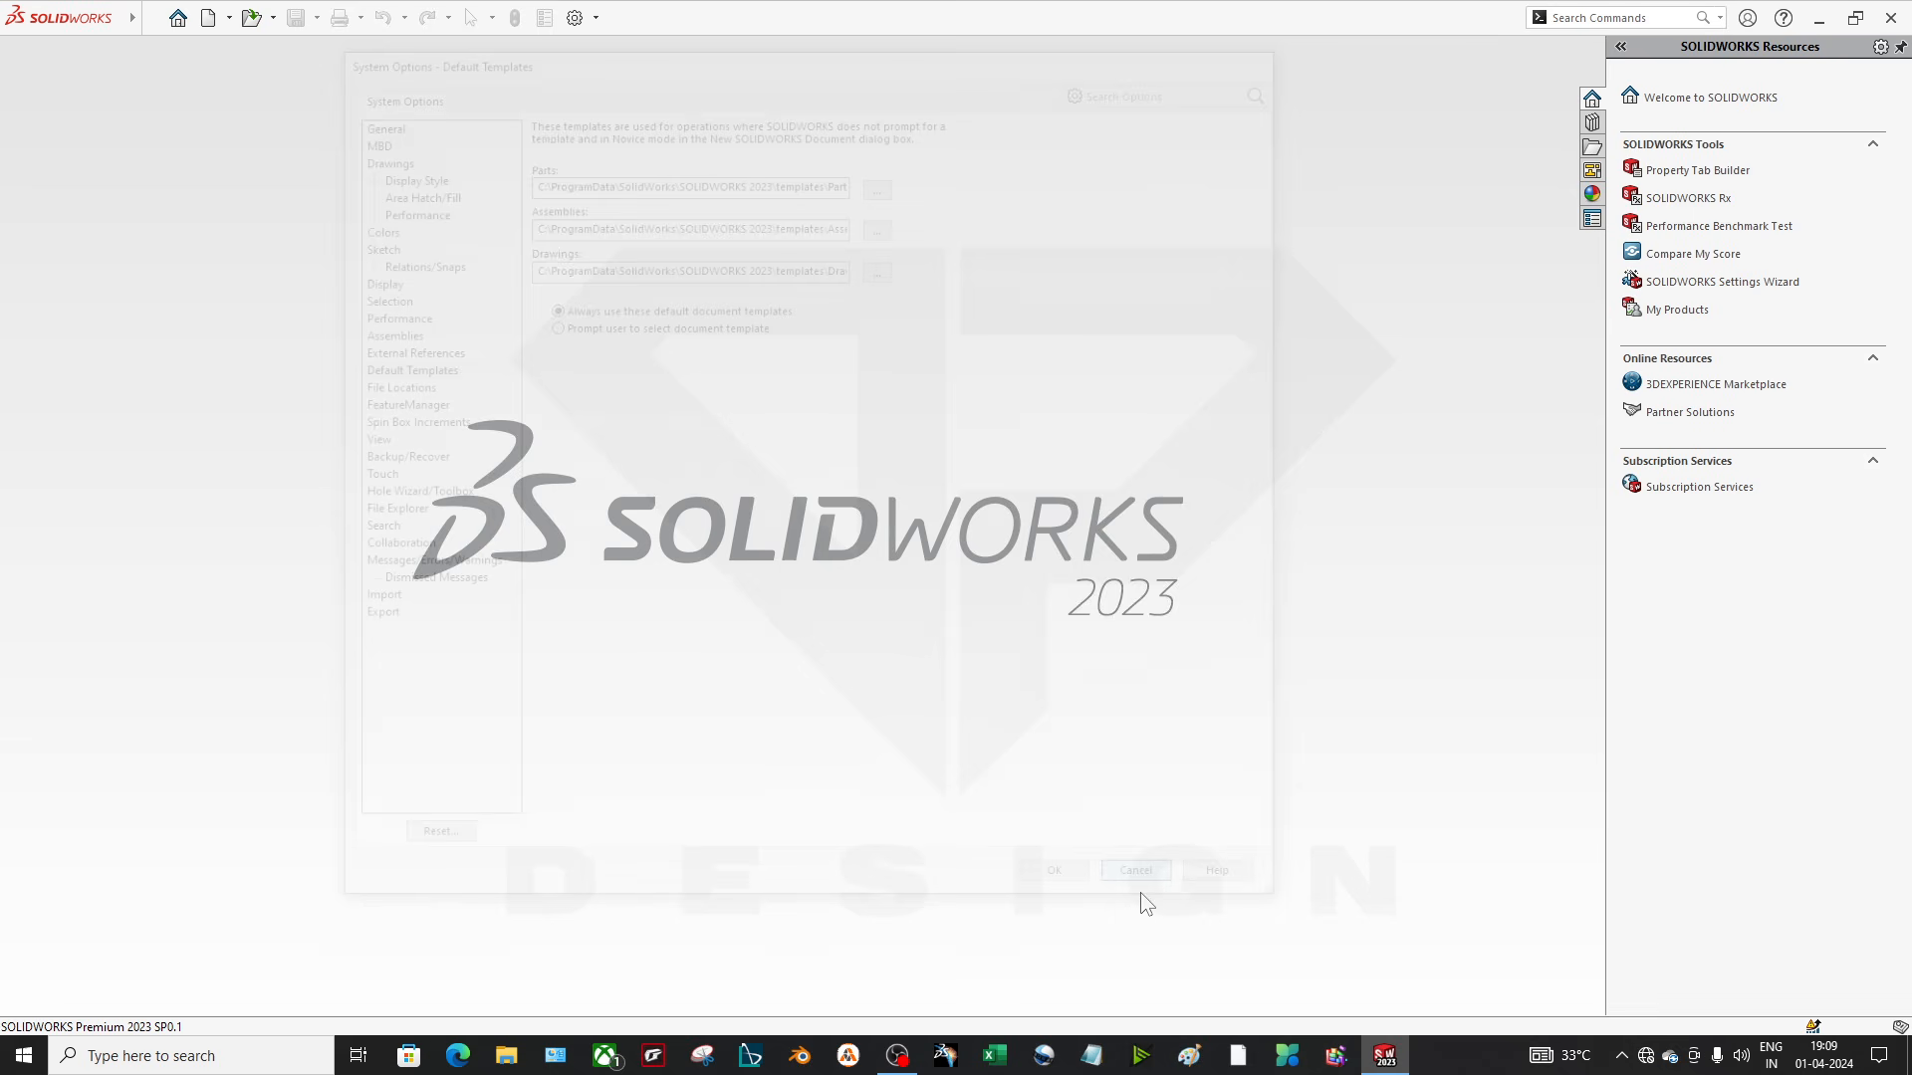
Review the available add-ins in an enlarged Add-Ins dialog, try toggling PhotoView 360, and cancel the dialog
left_click(596, 18)
left_click(613, 67)
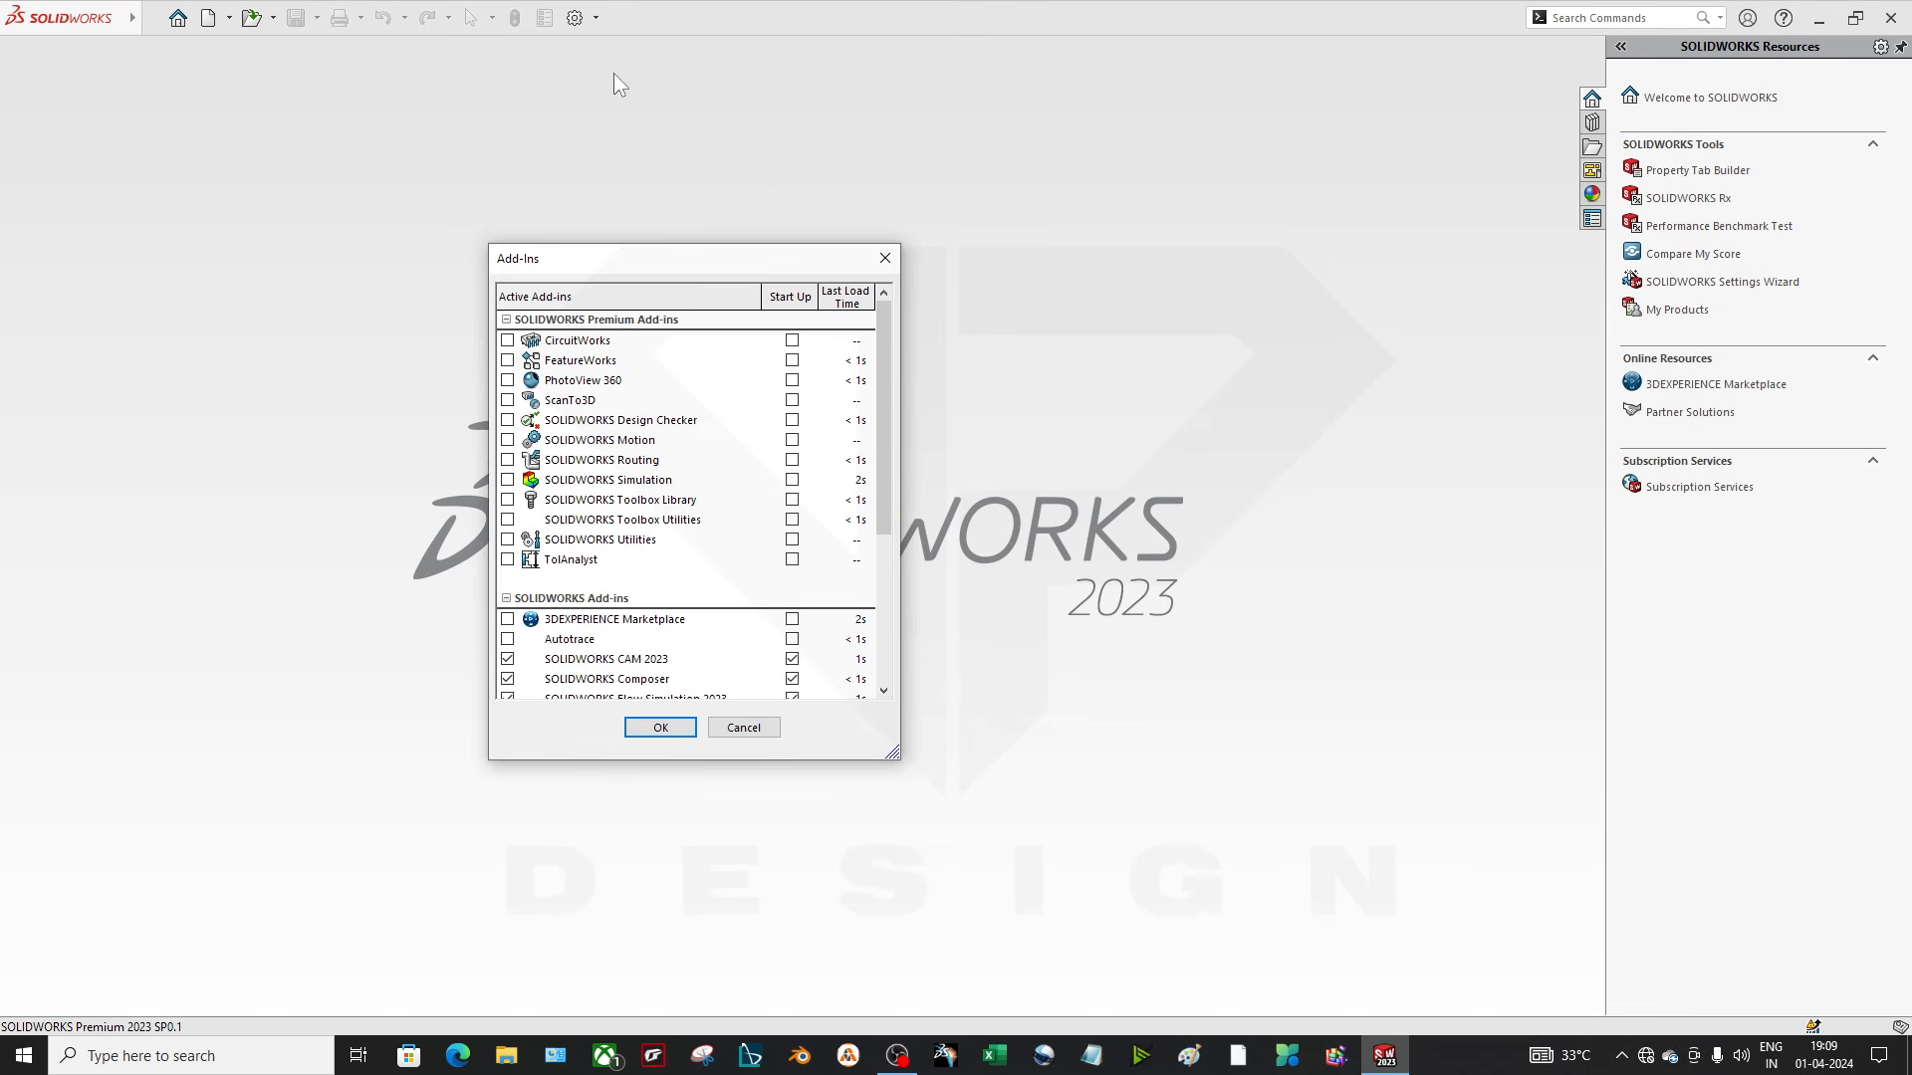
left_click_drag(661, 267, 527, 158)
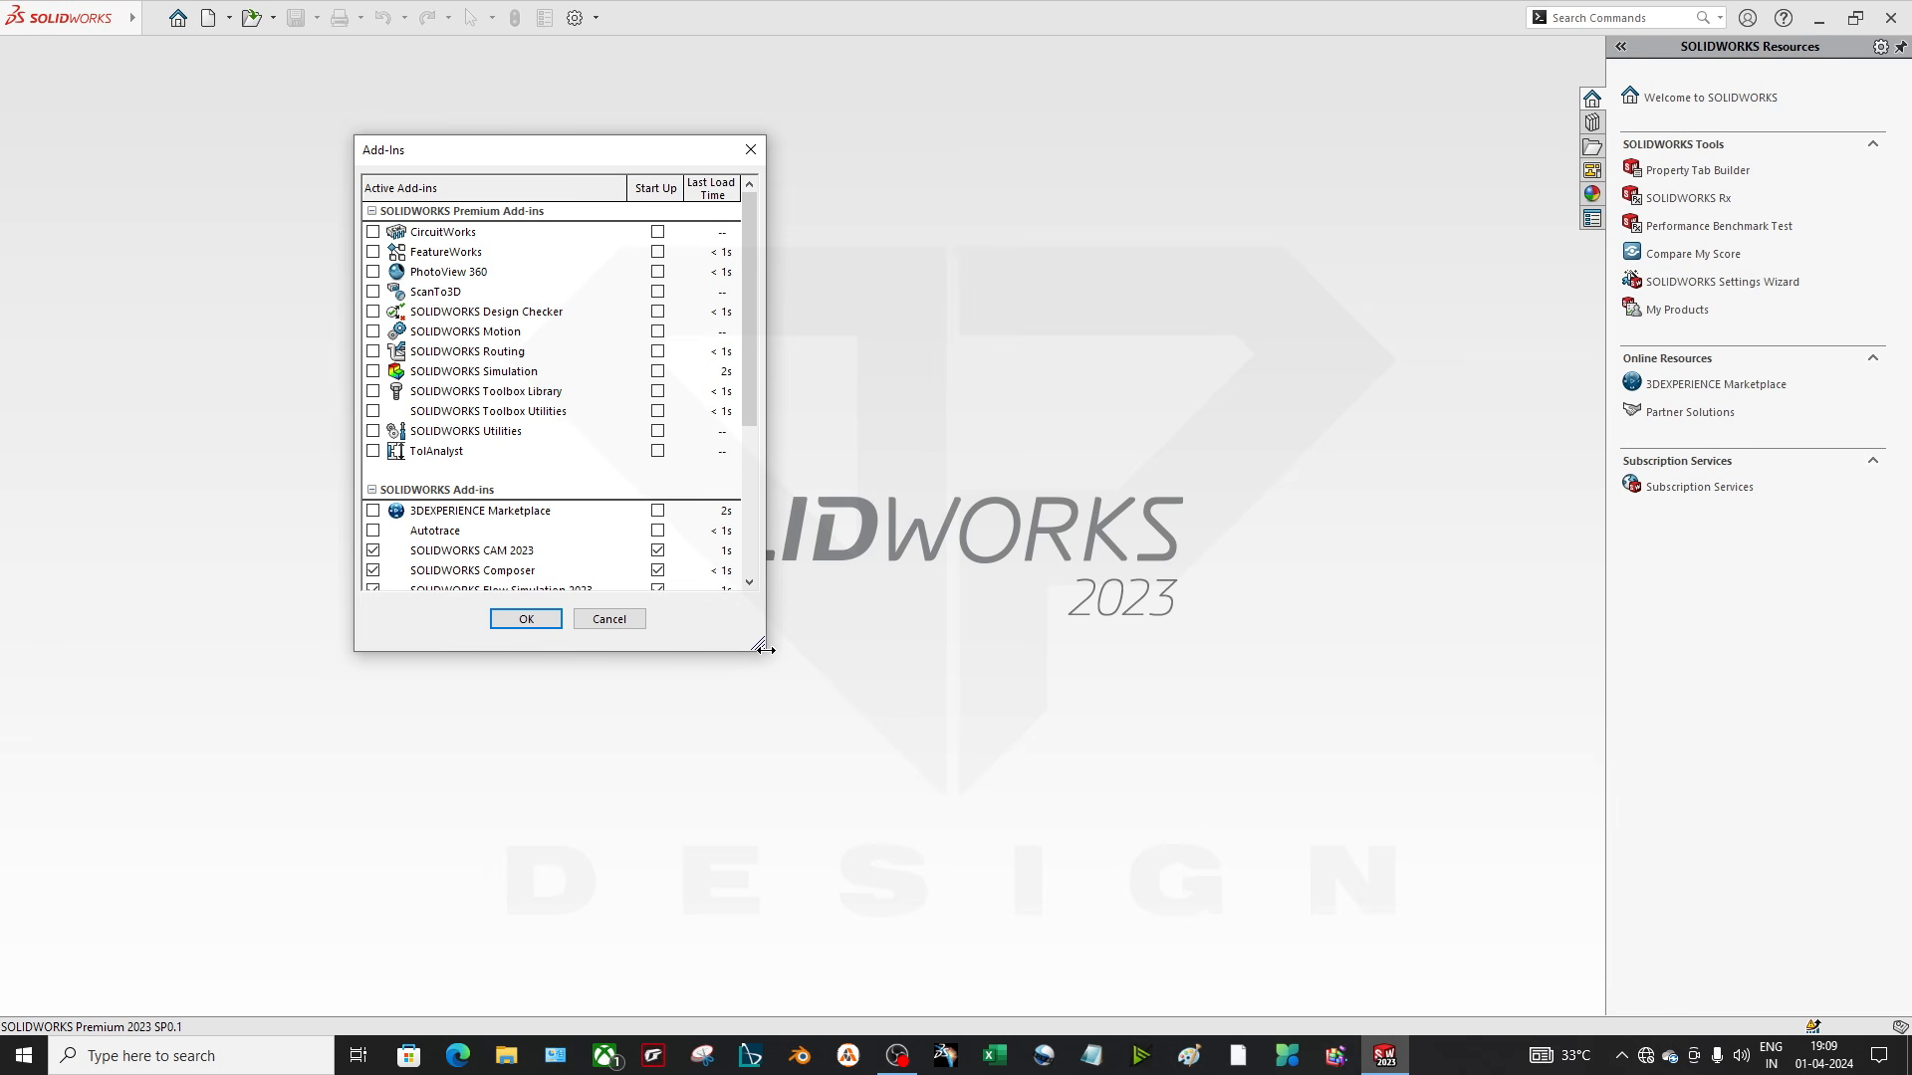
left_click_drag(762, 649, 1063, 932)
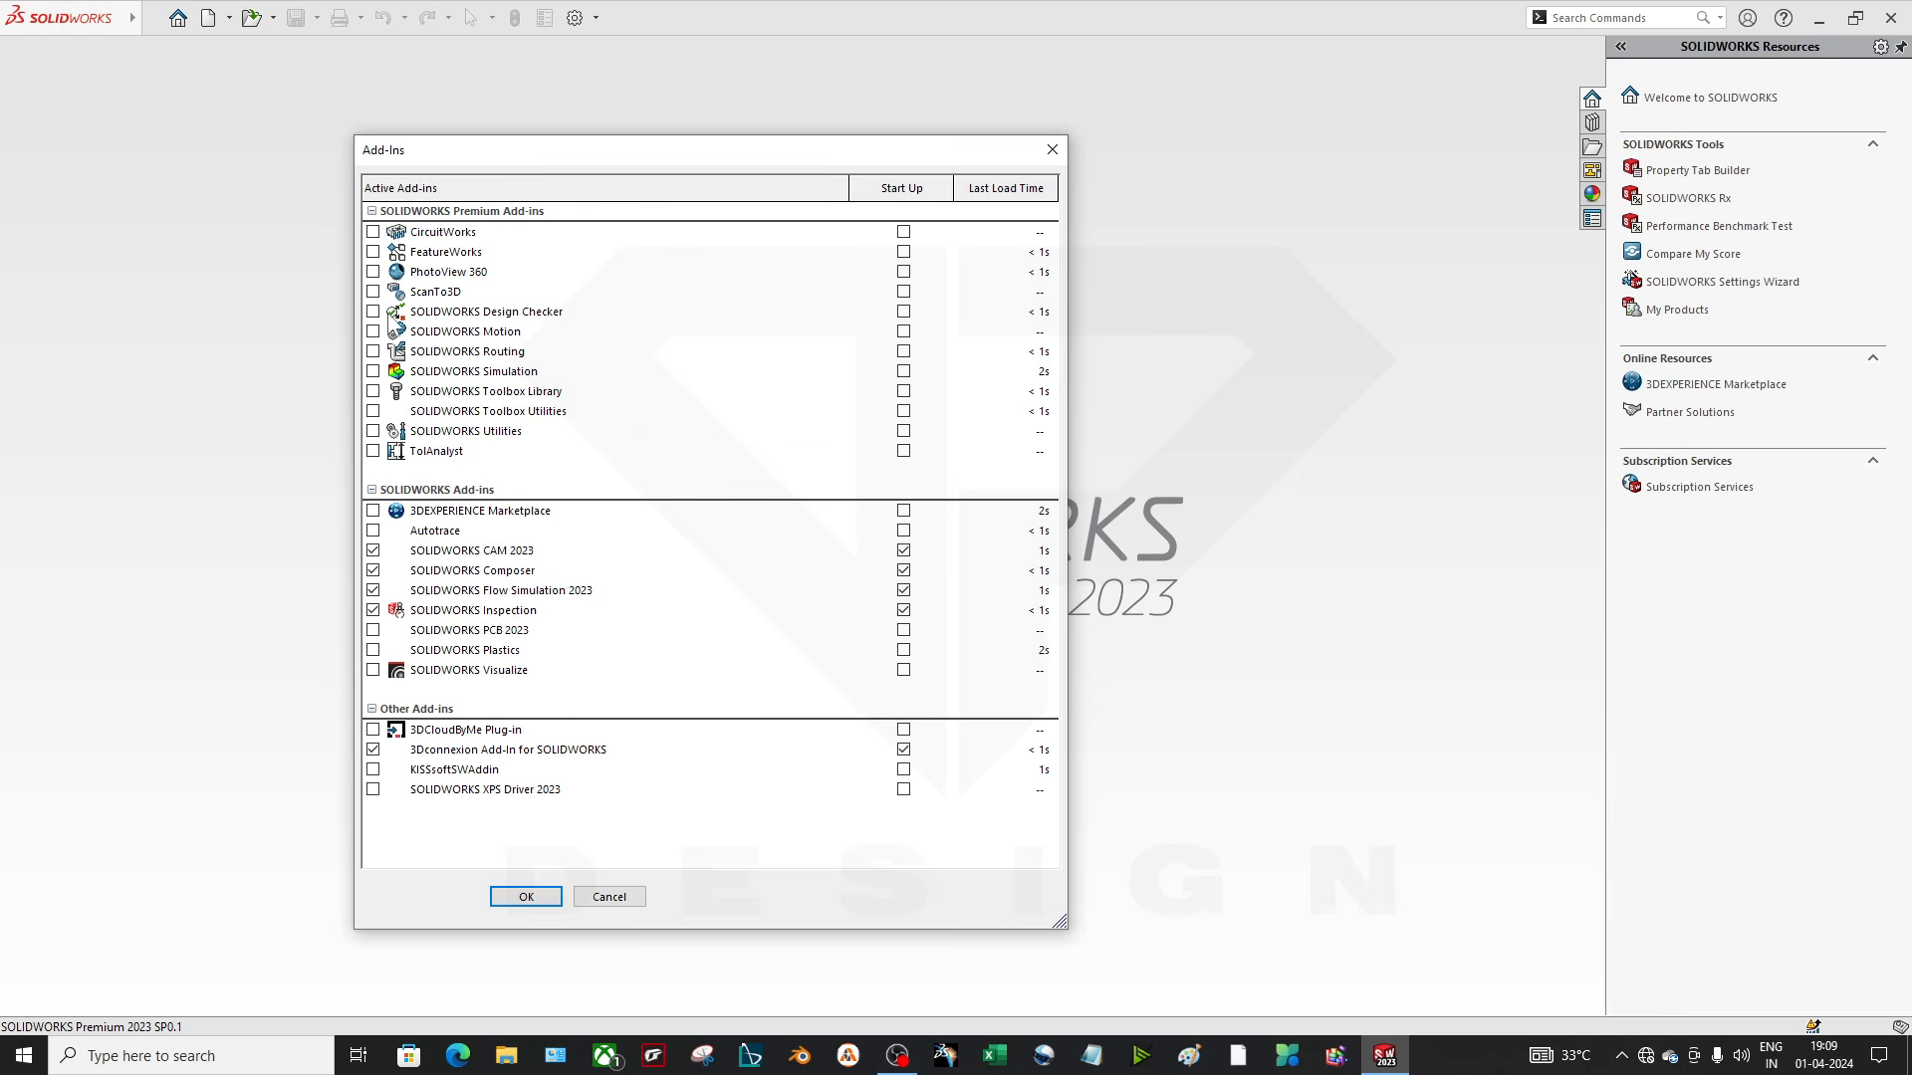
left_click(903, 272)
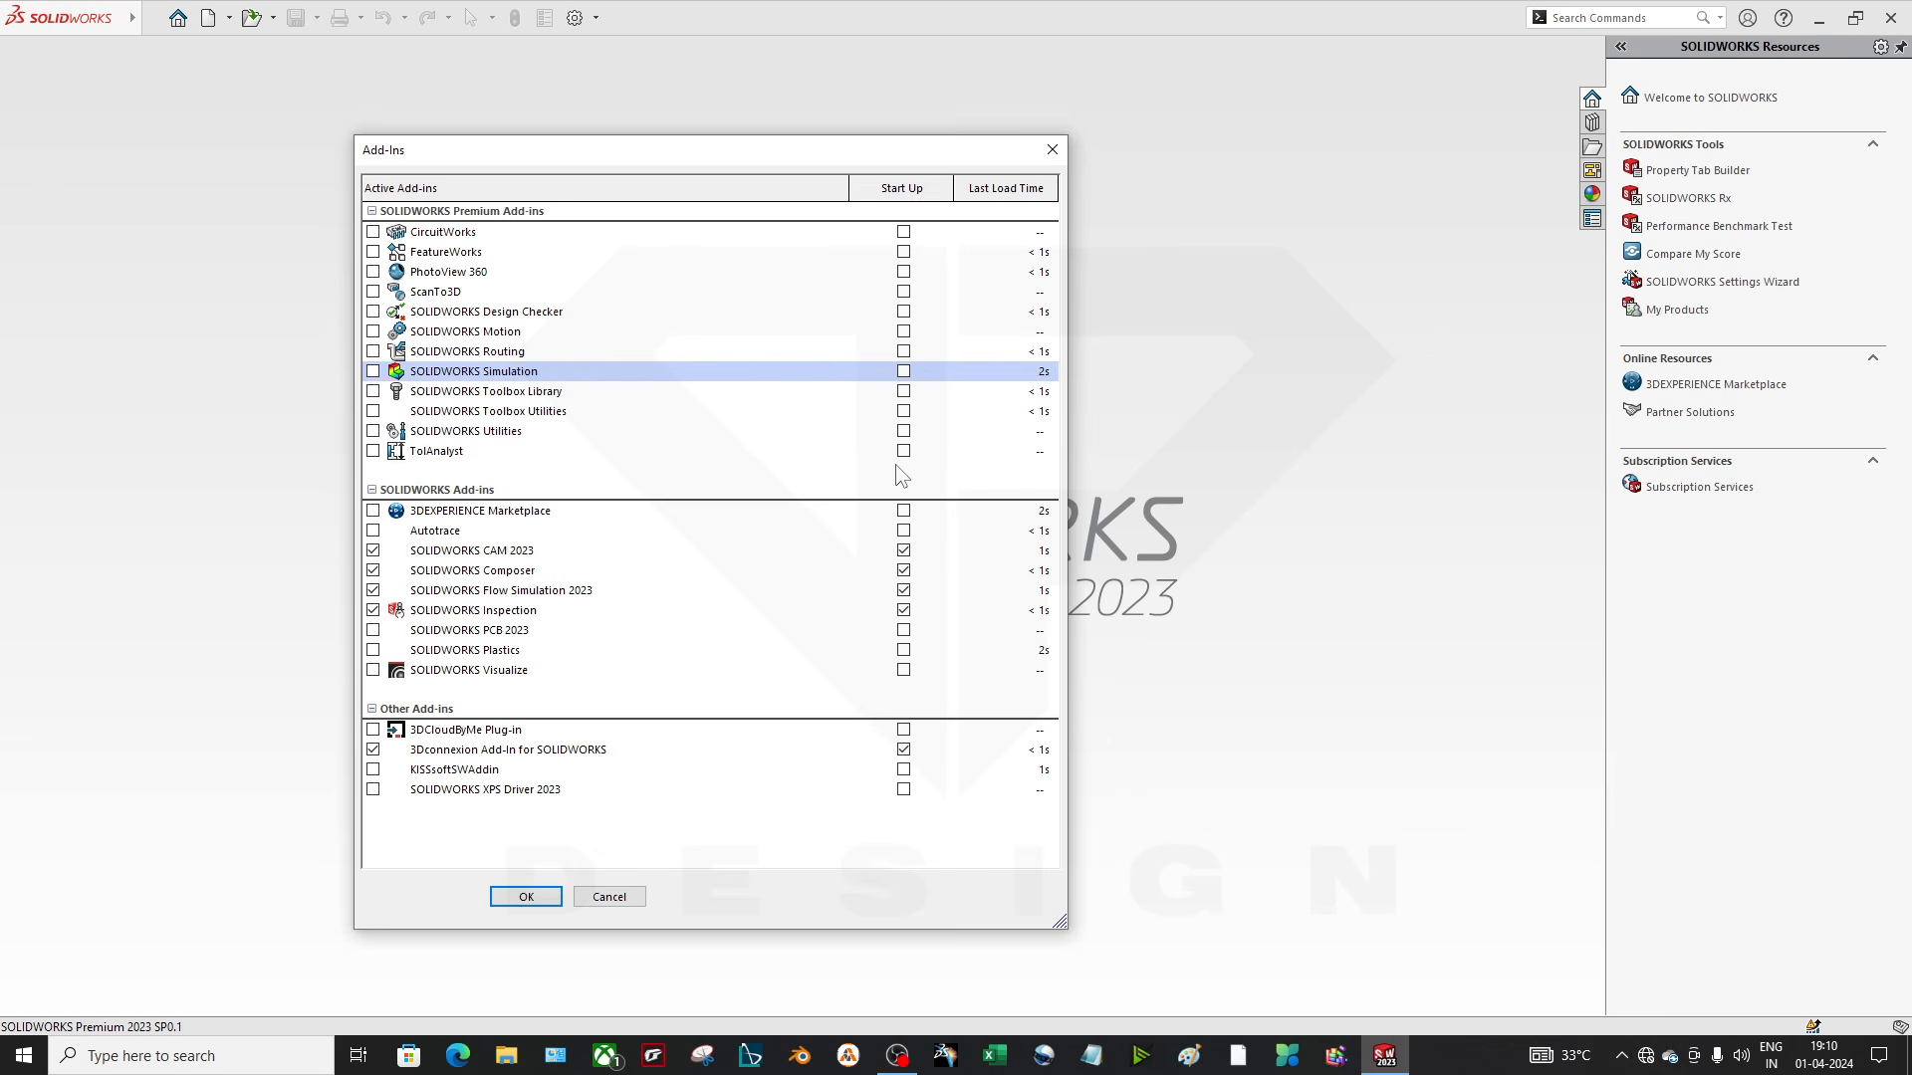
left_click(373, 271)
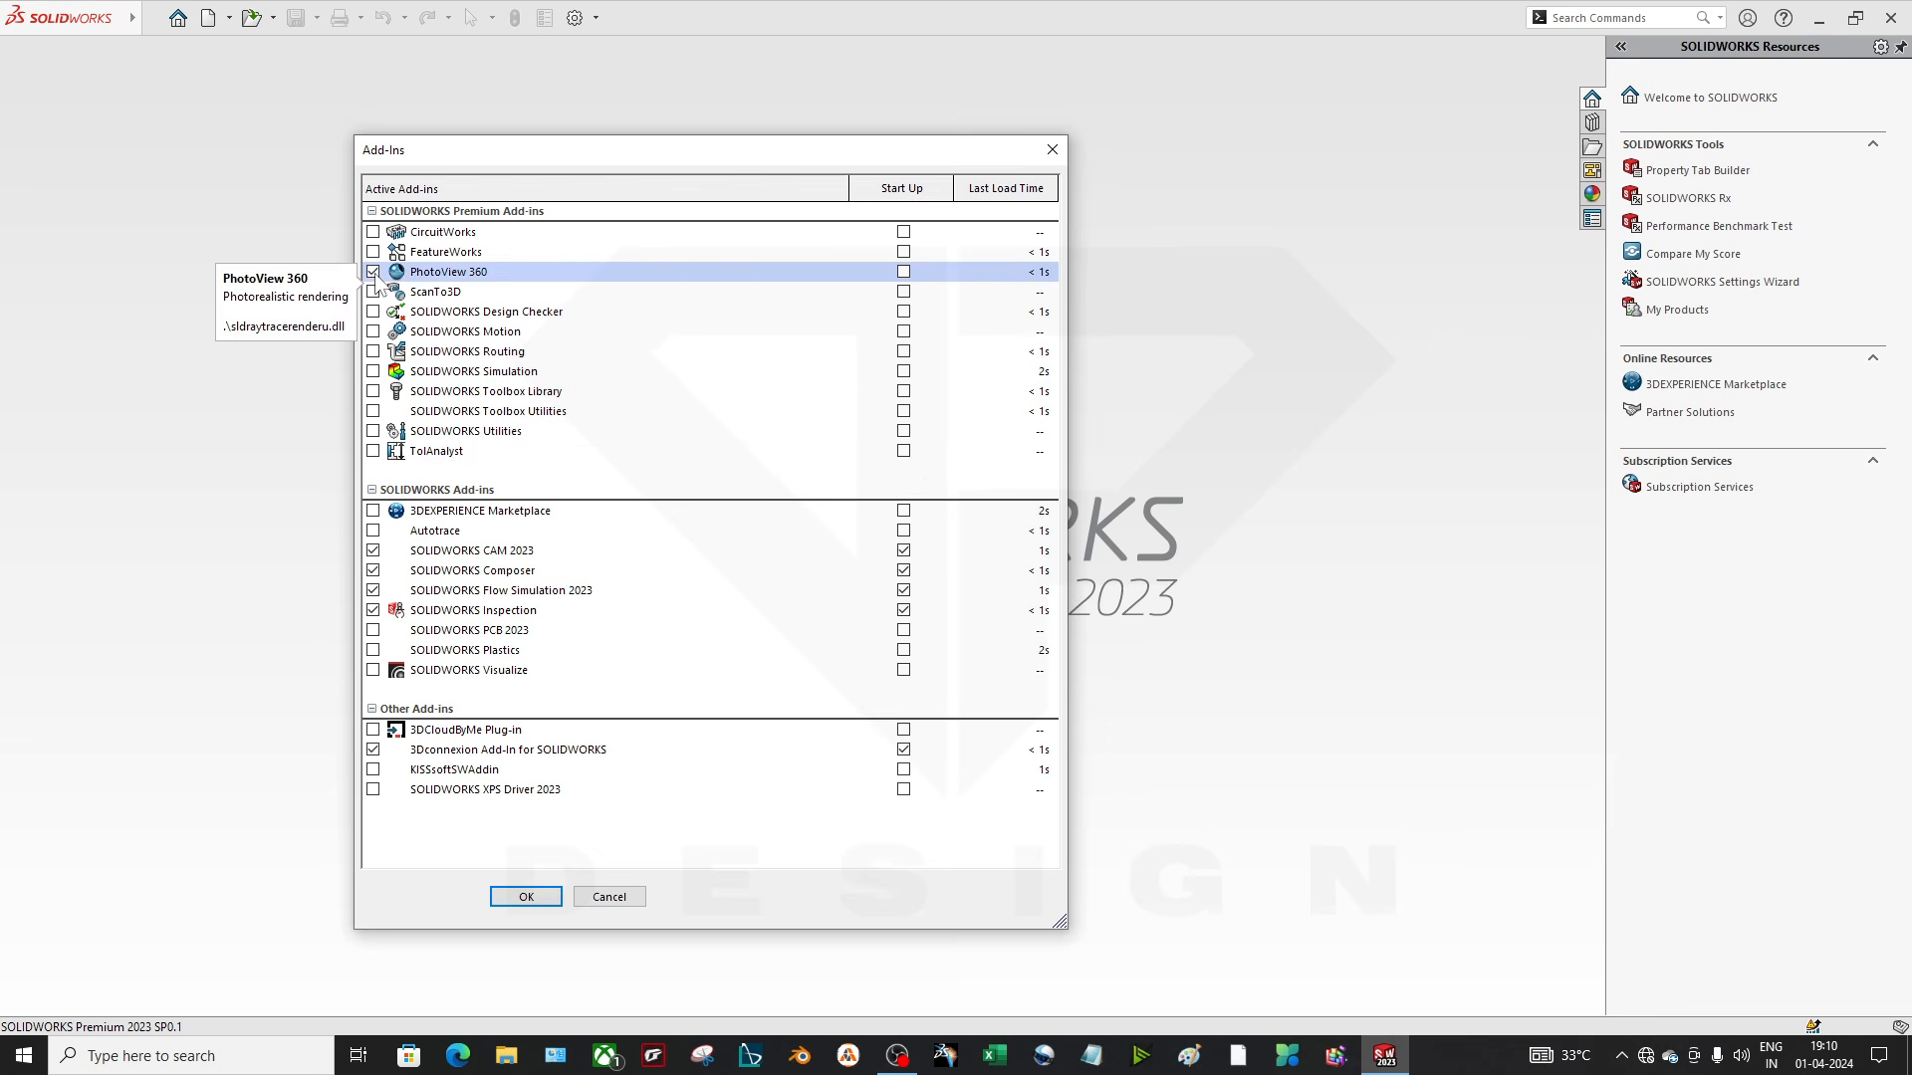
left_click(373, 272)
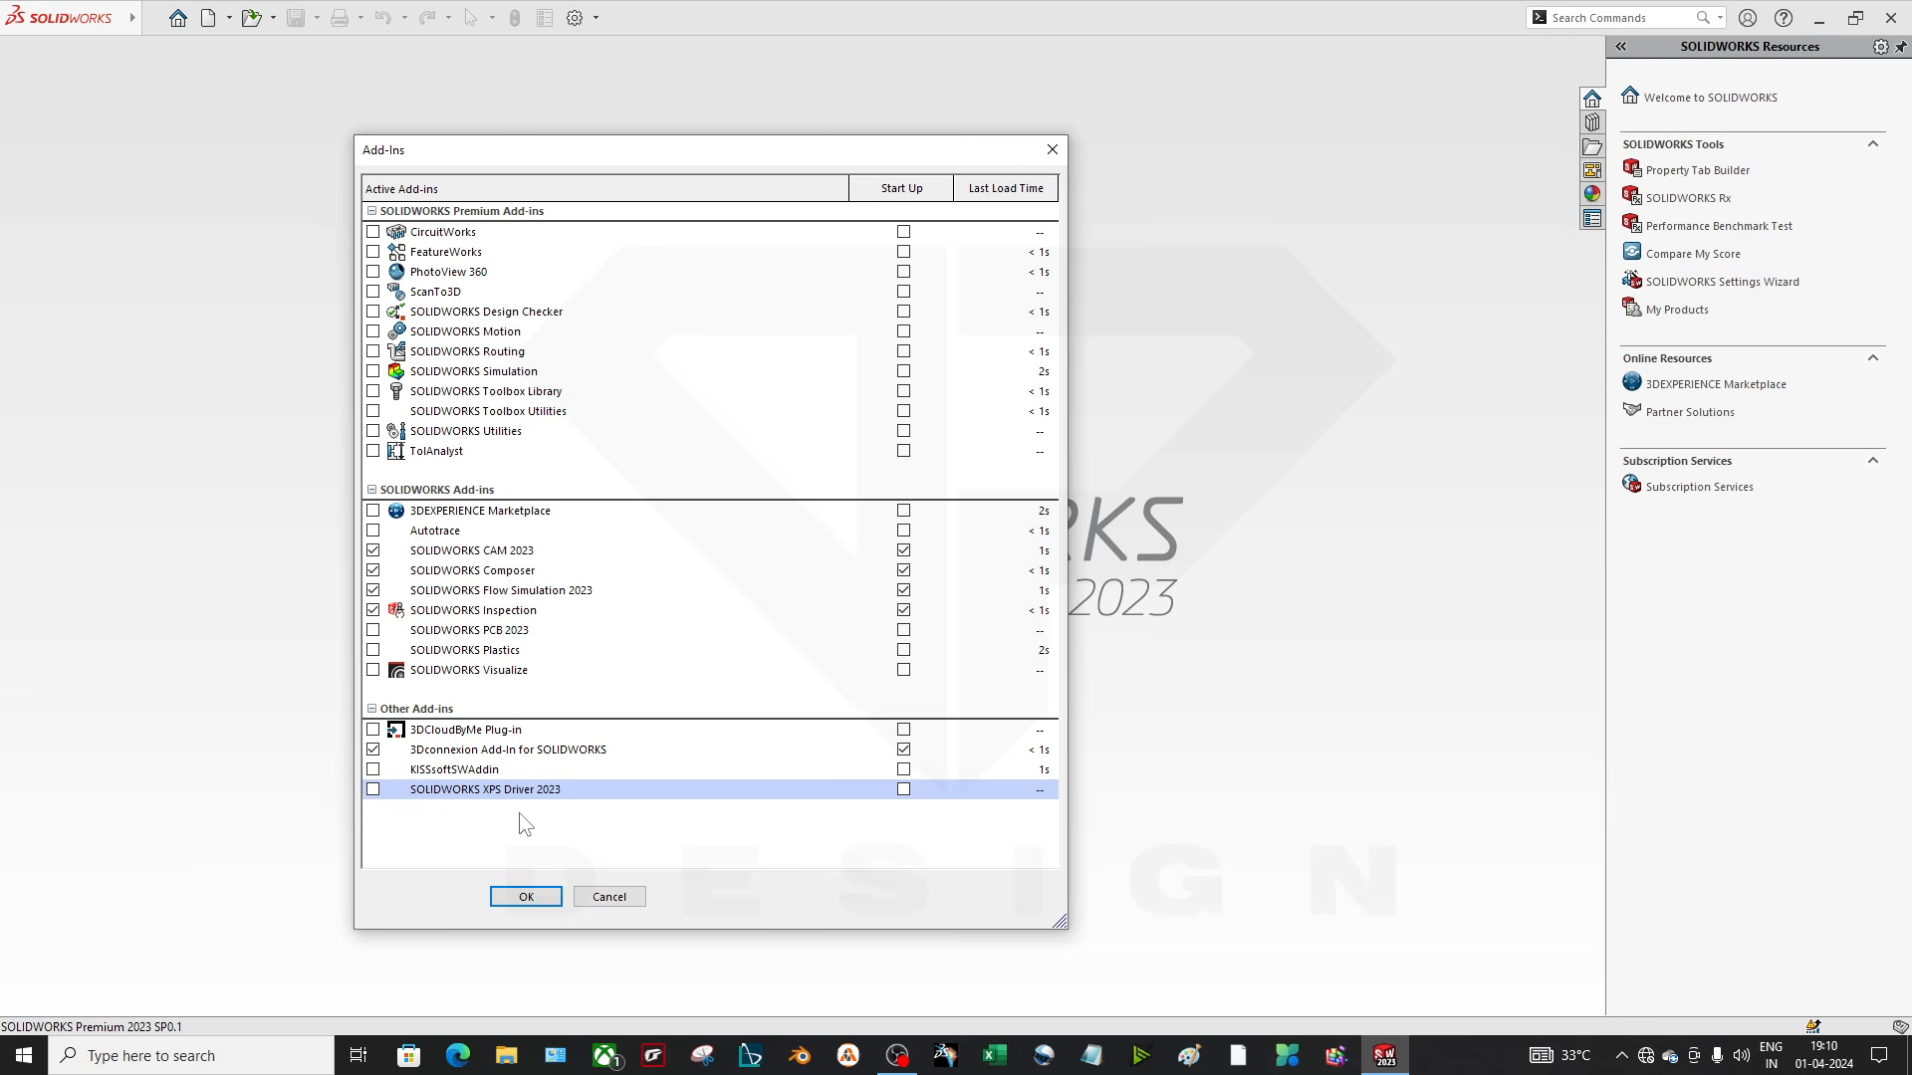
left_click(610, 898)
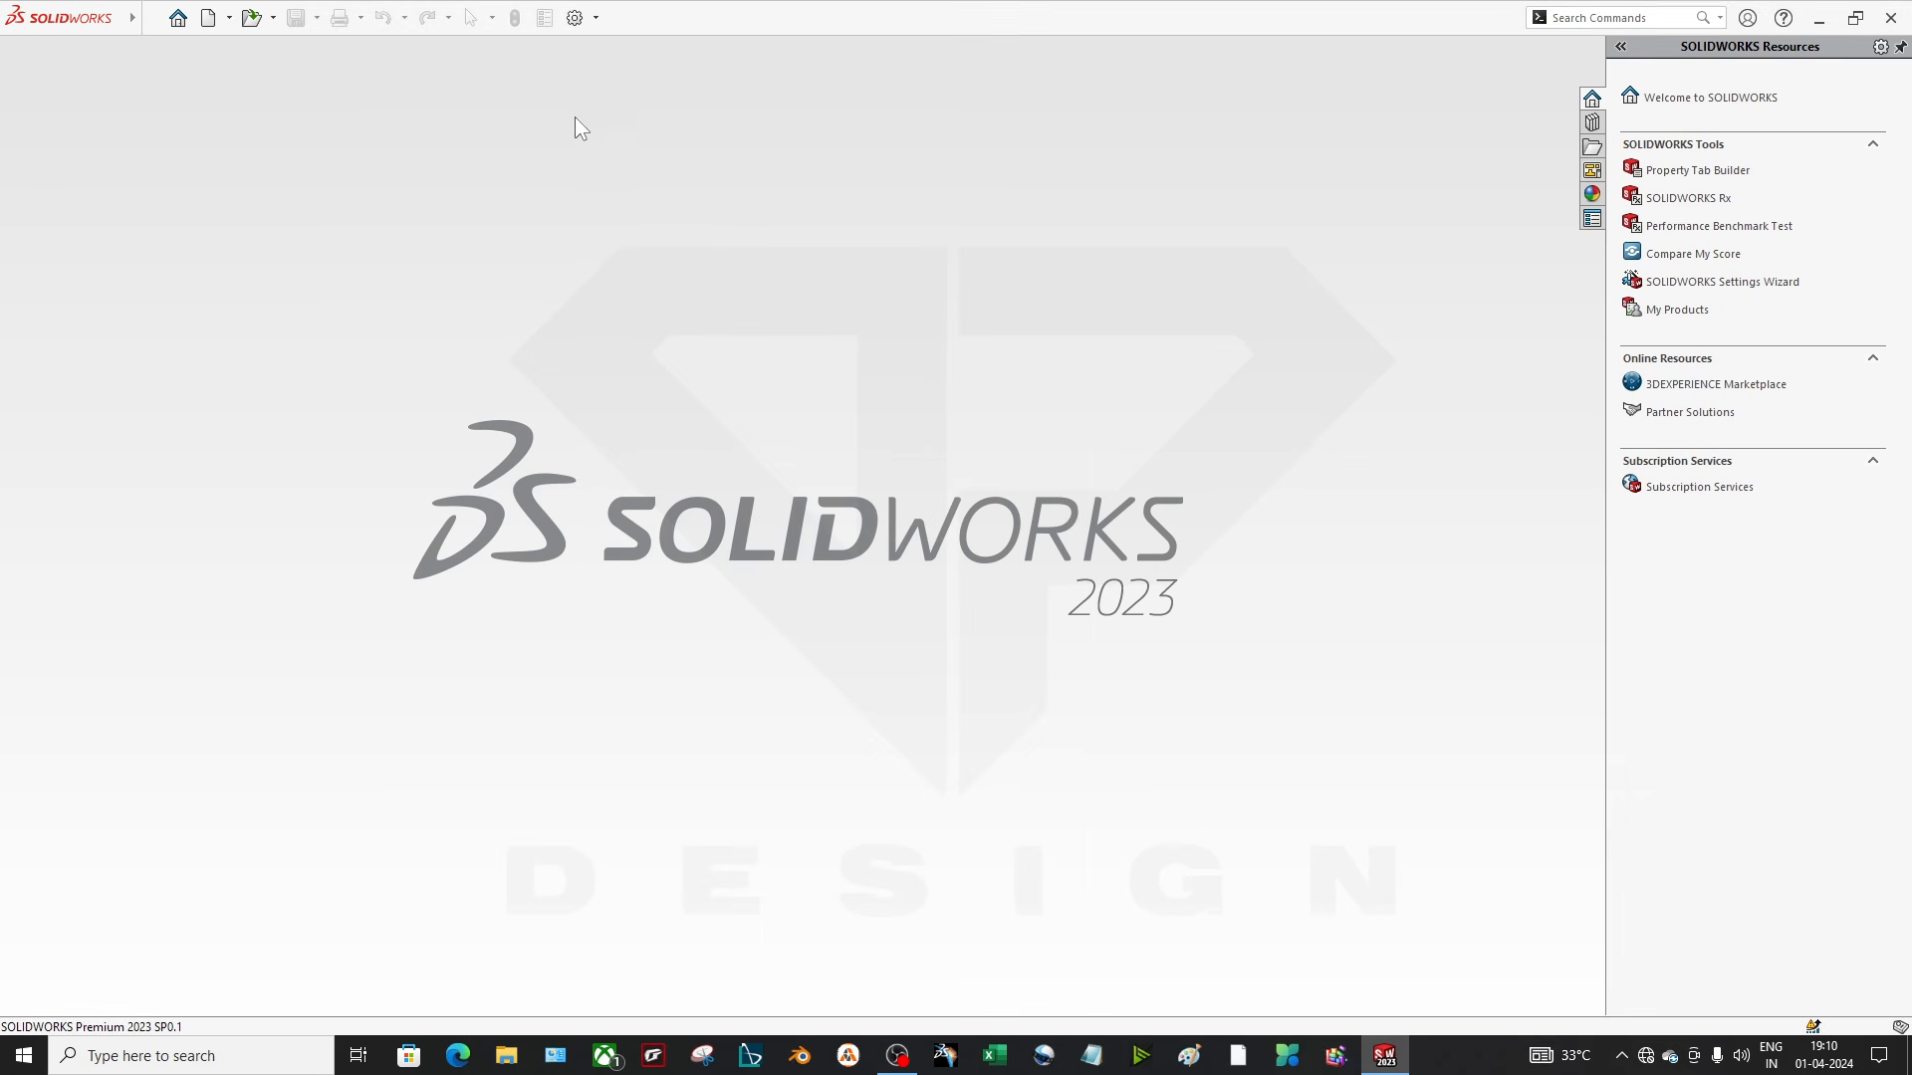
Set the interface button size to Large and dismiss the restart notice
left_click(597, 18)
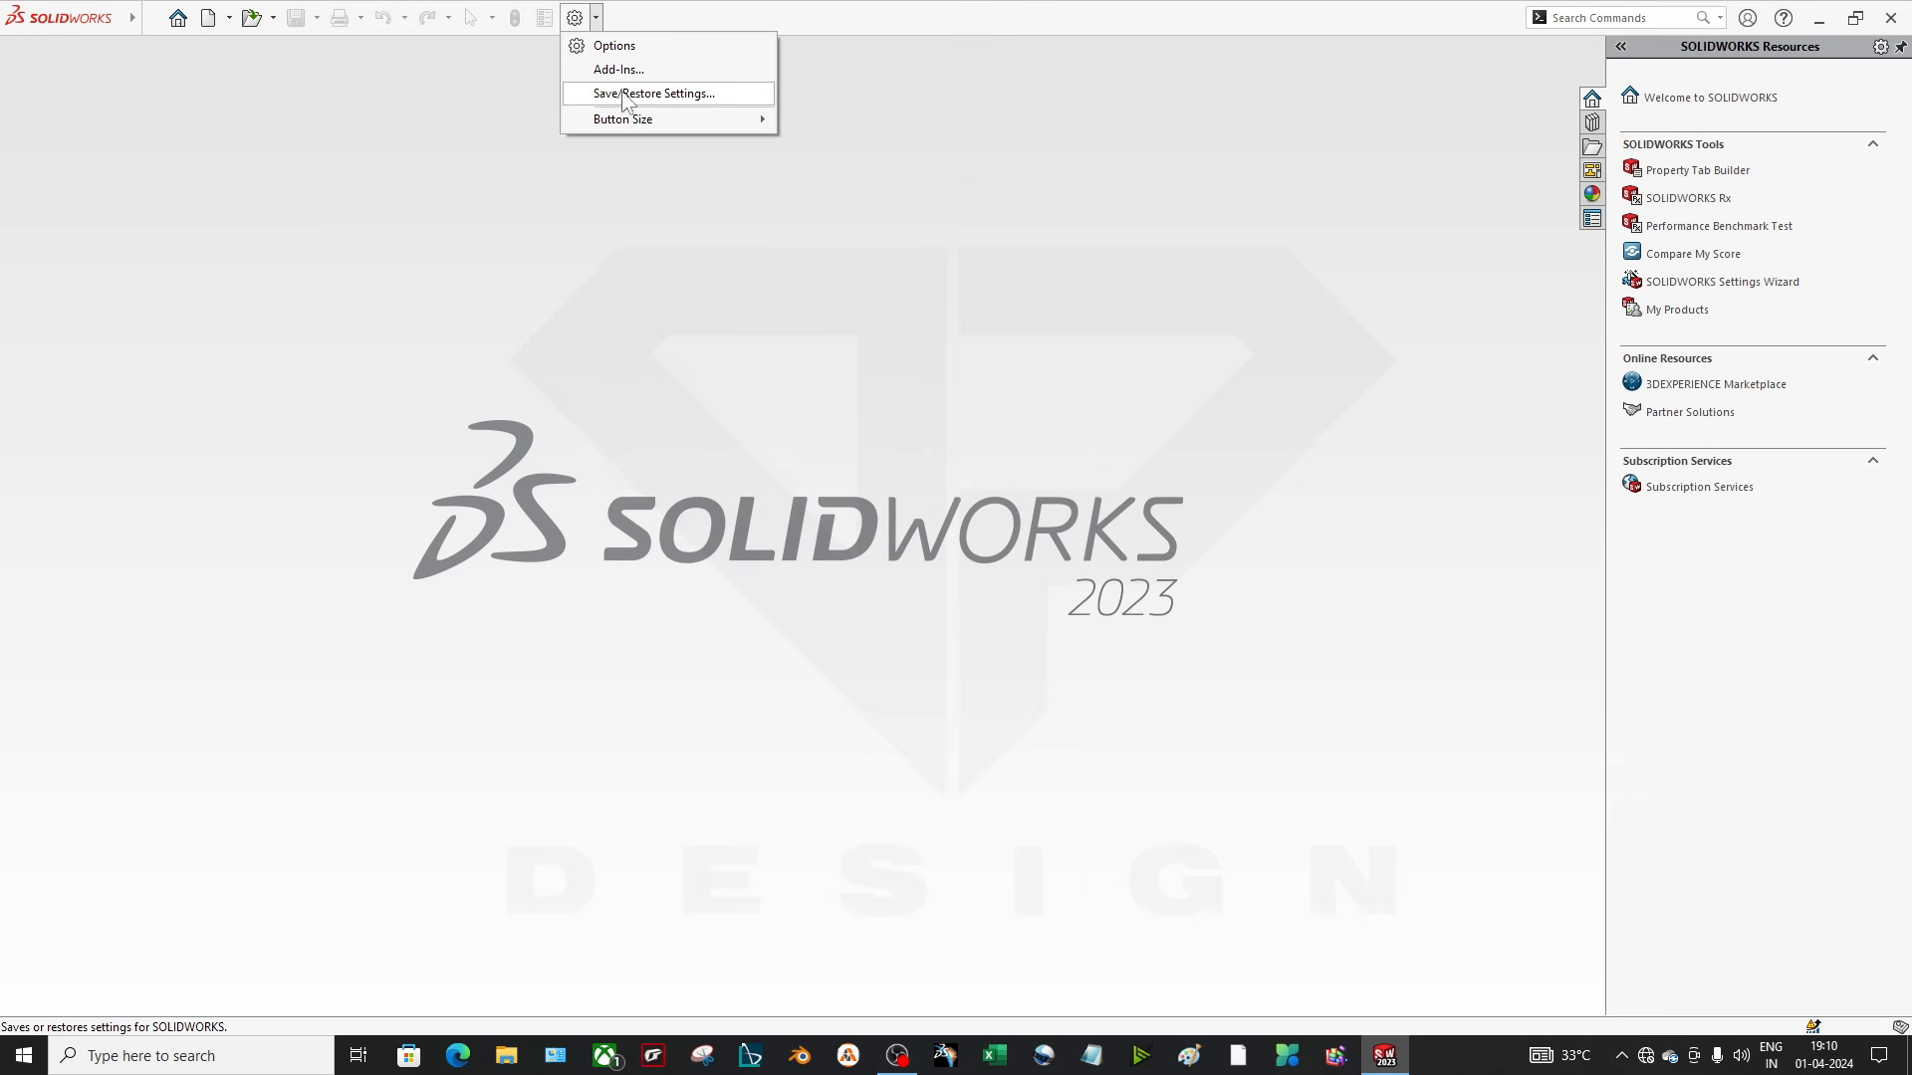
mouse_move(637, 120)
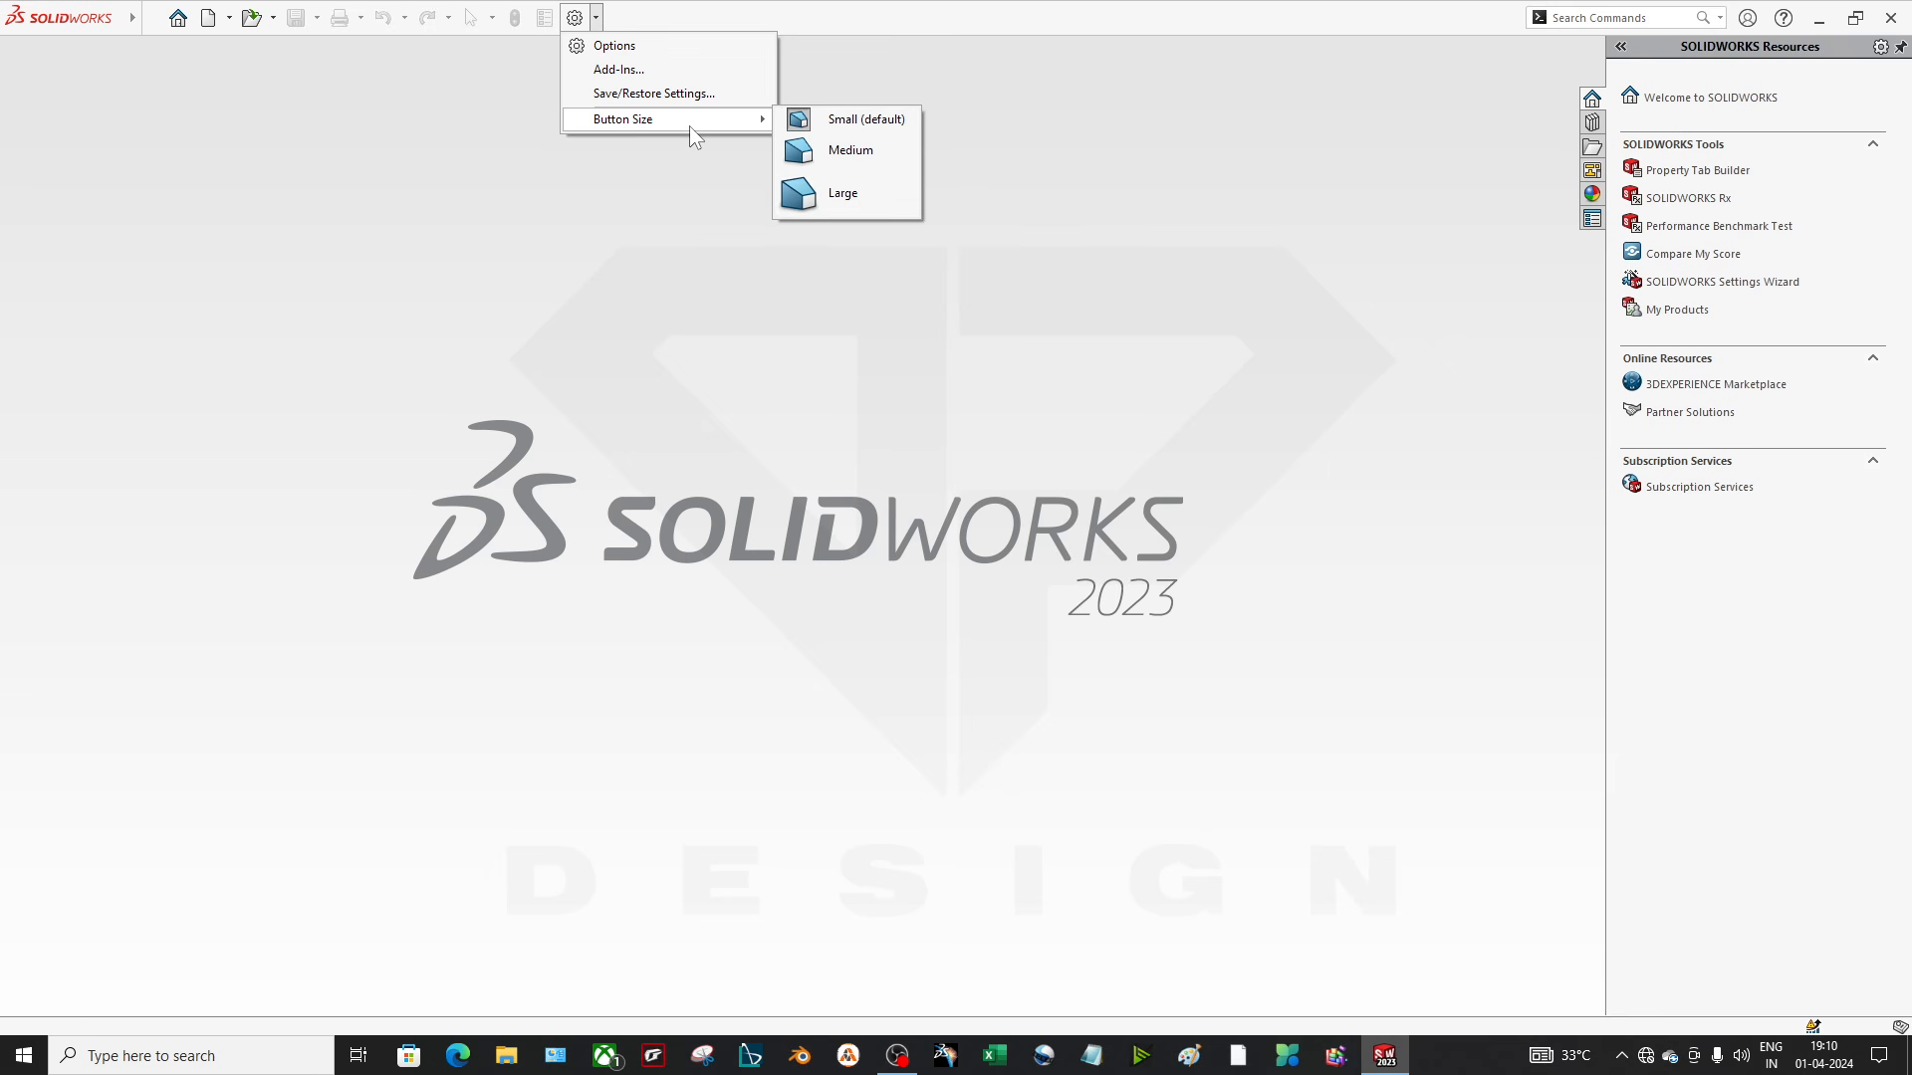
left_click(843, 195)
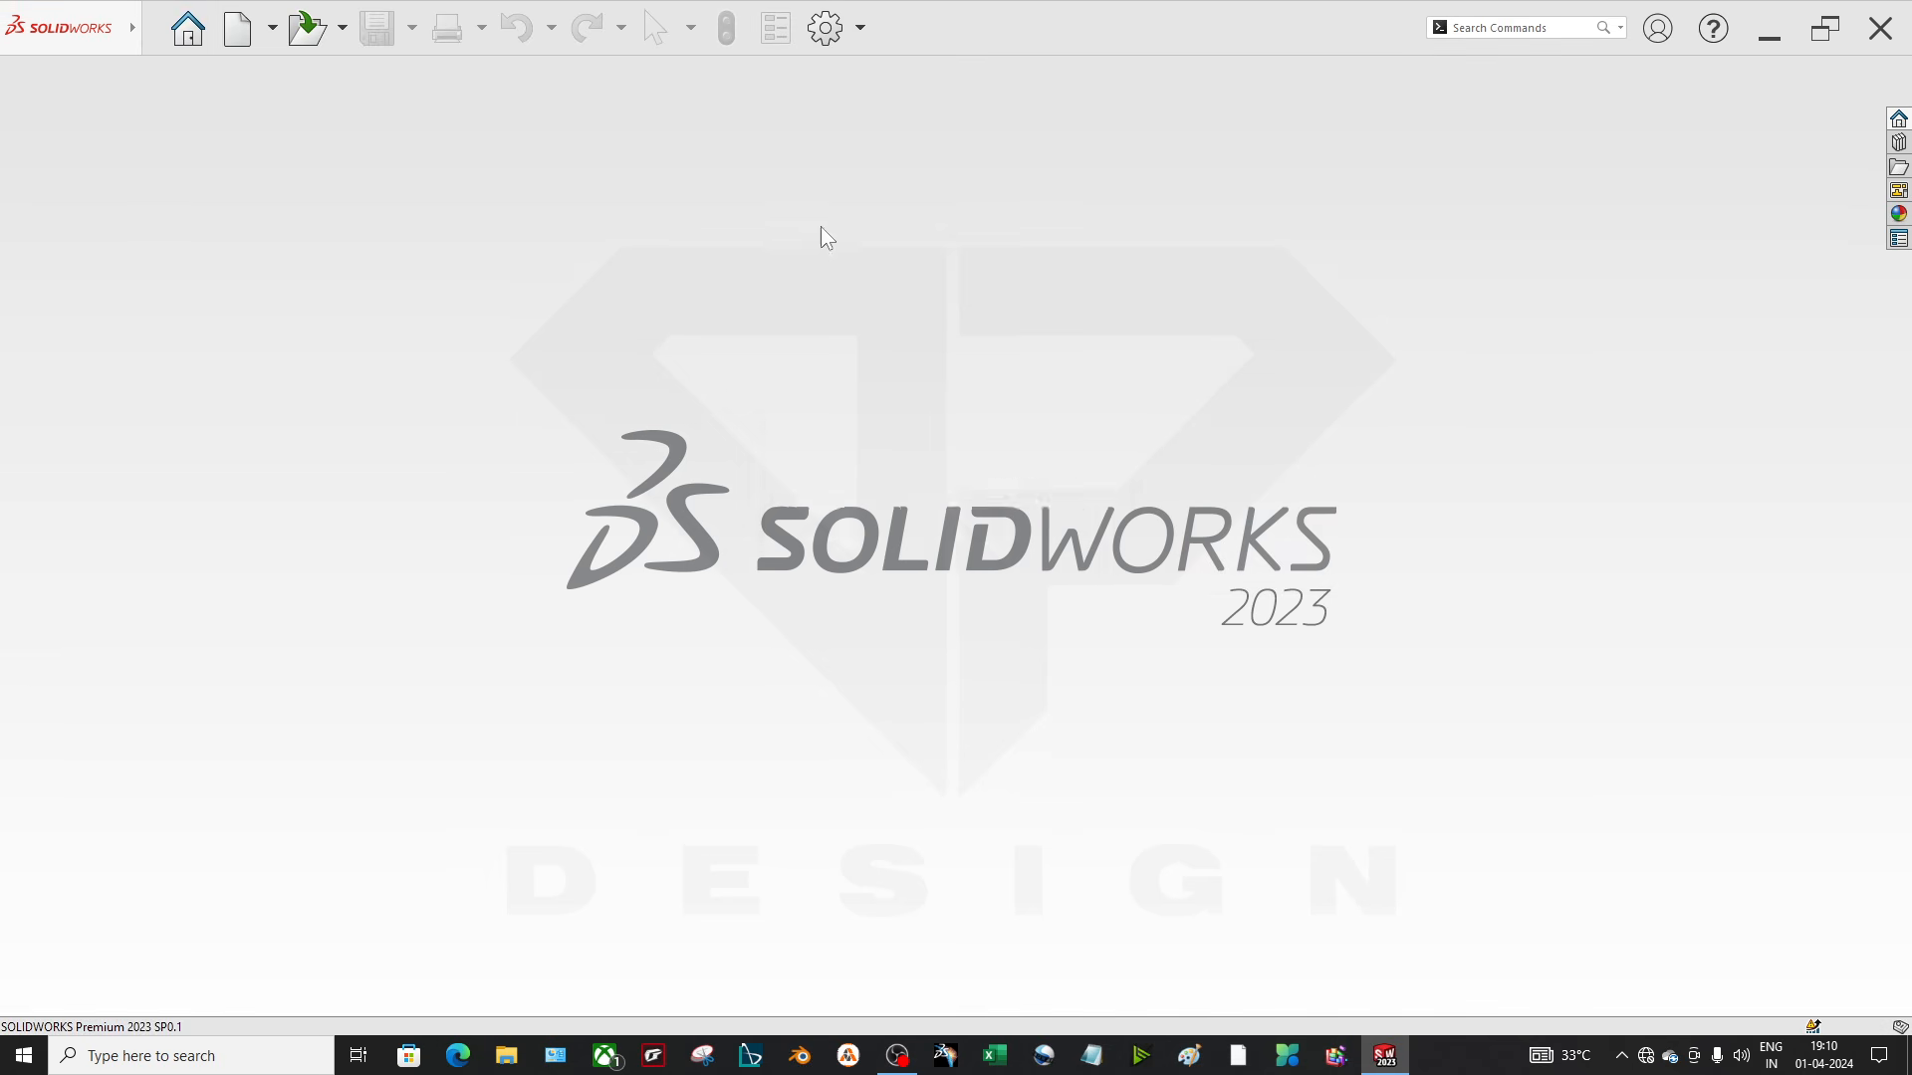
left_click(1090, 531)
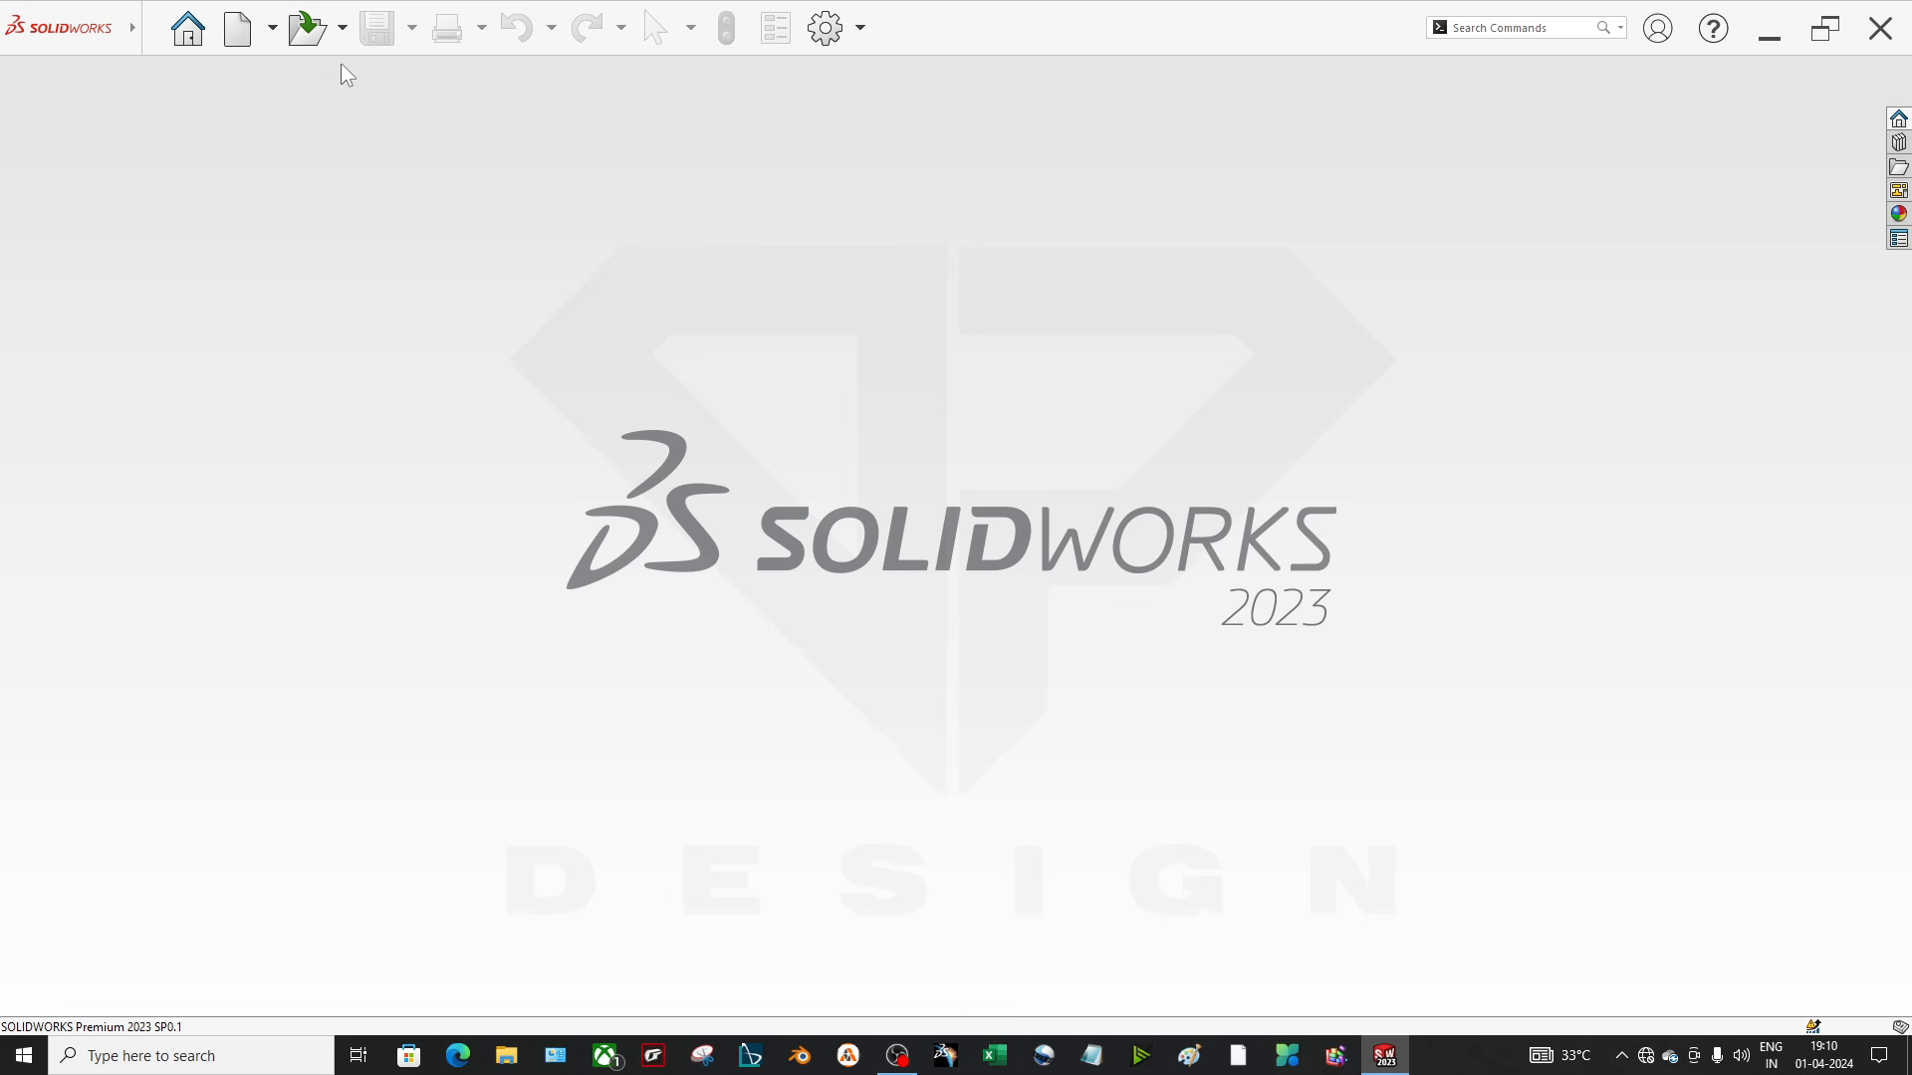
left_click(3, 8)
left_click(18, 152)
Return the interface button size to Small (default) and acknowledge the restart notice
left_click(859, 28)
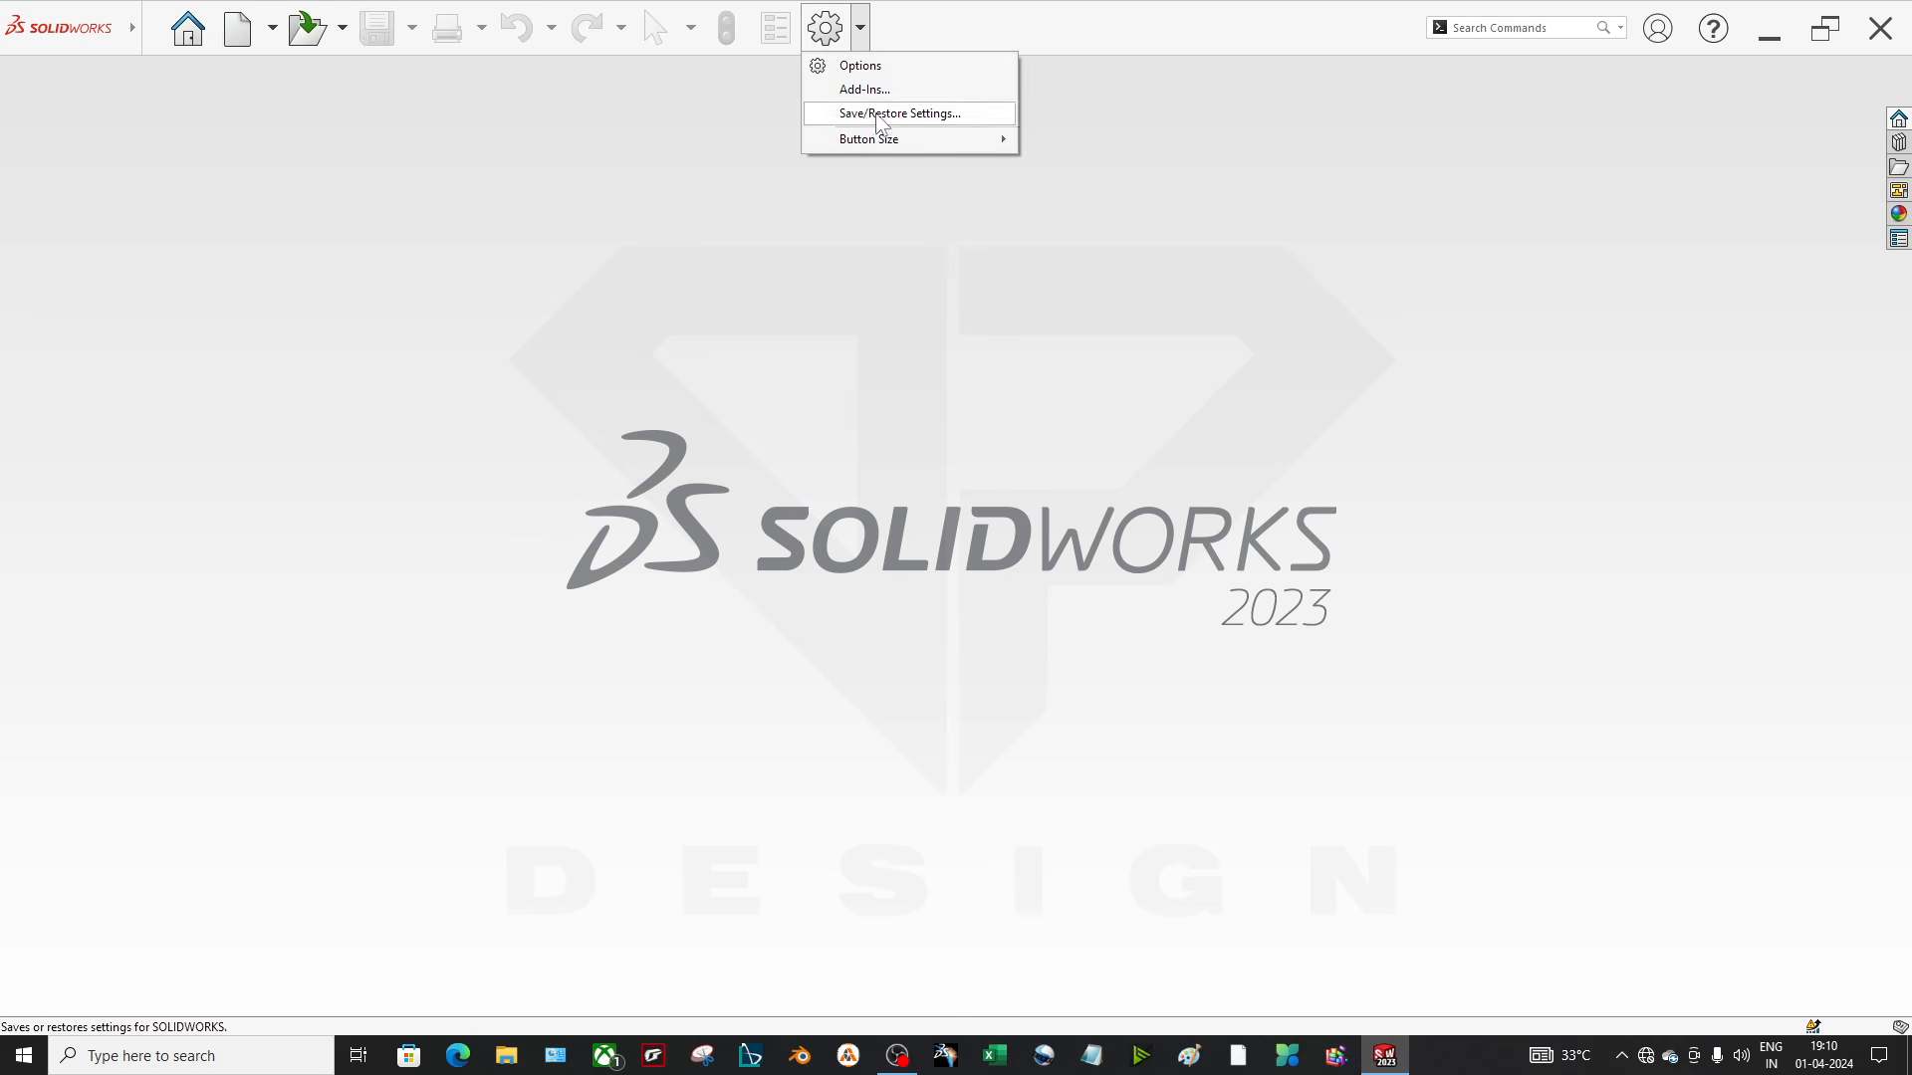
mouse_move(922, 139)
left_click(1090, 170)
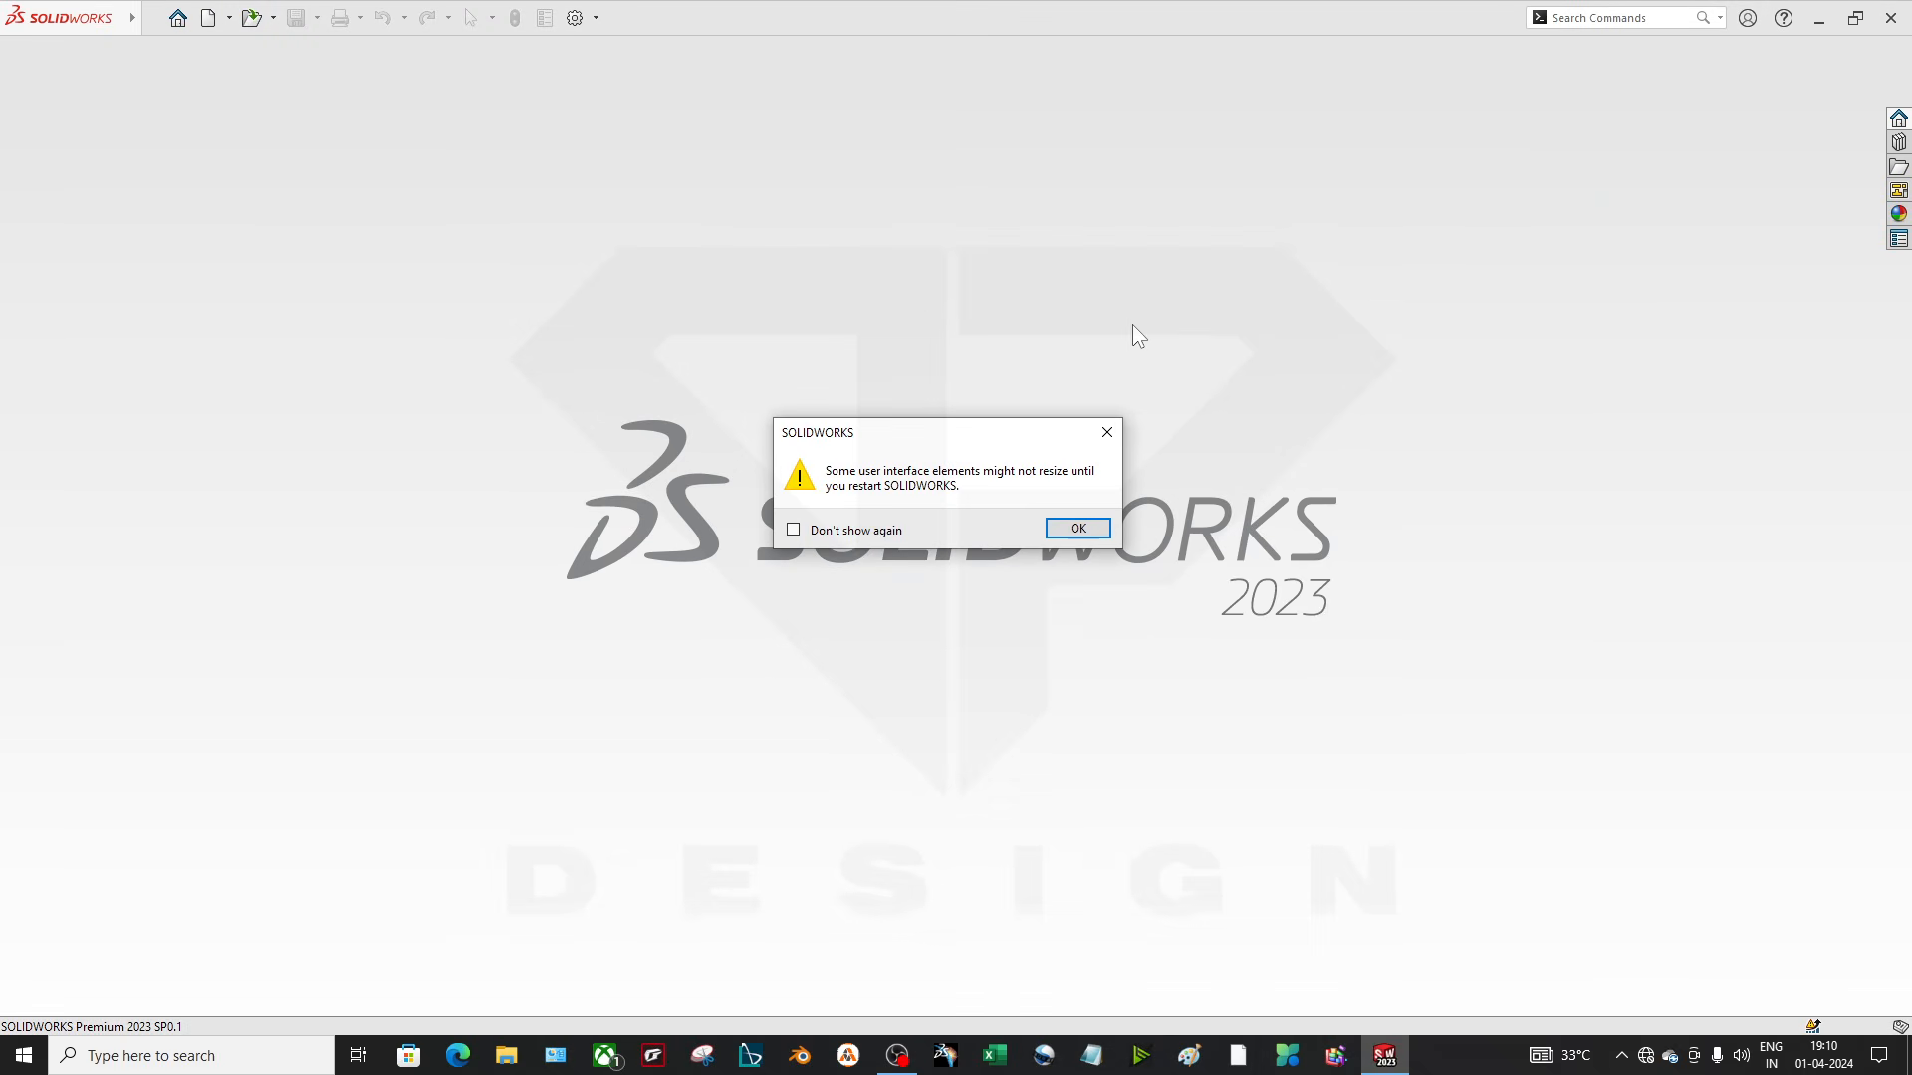
left_click(1100, 526)
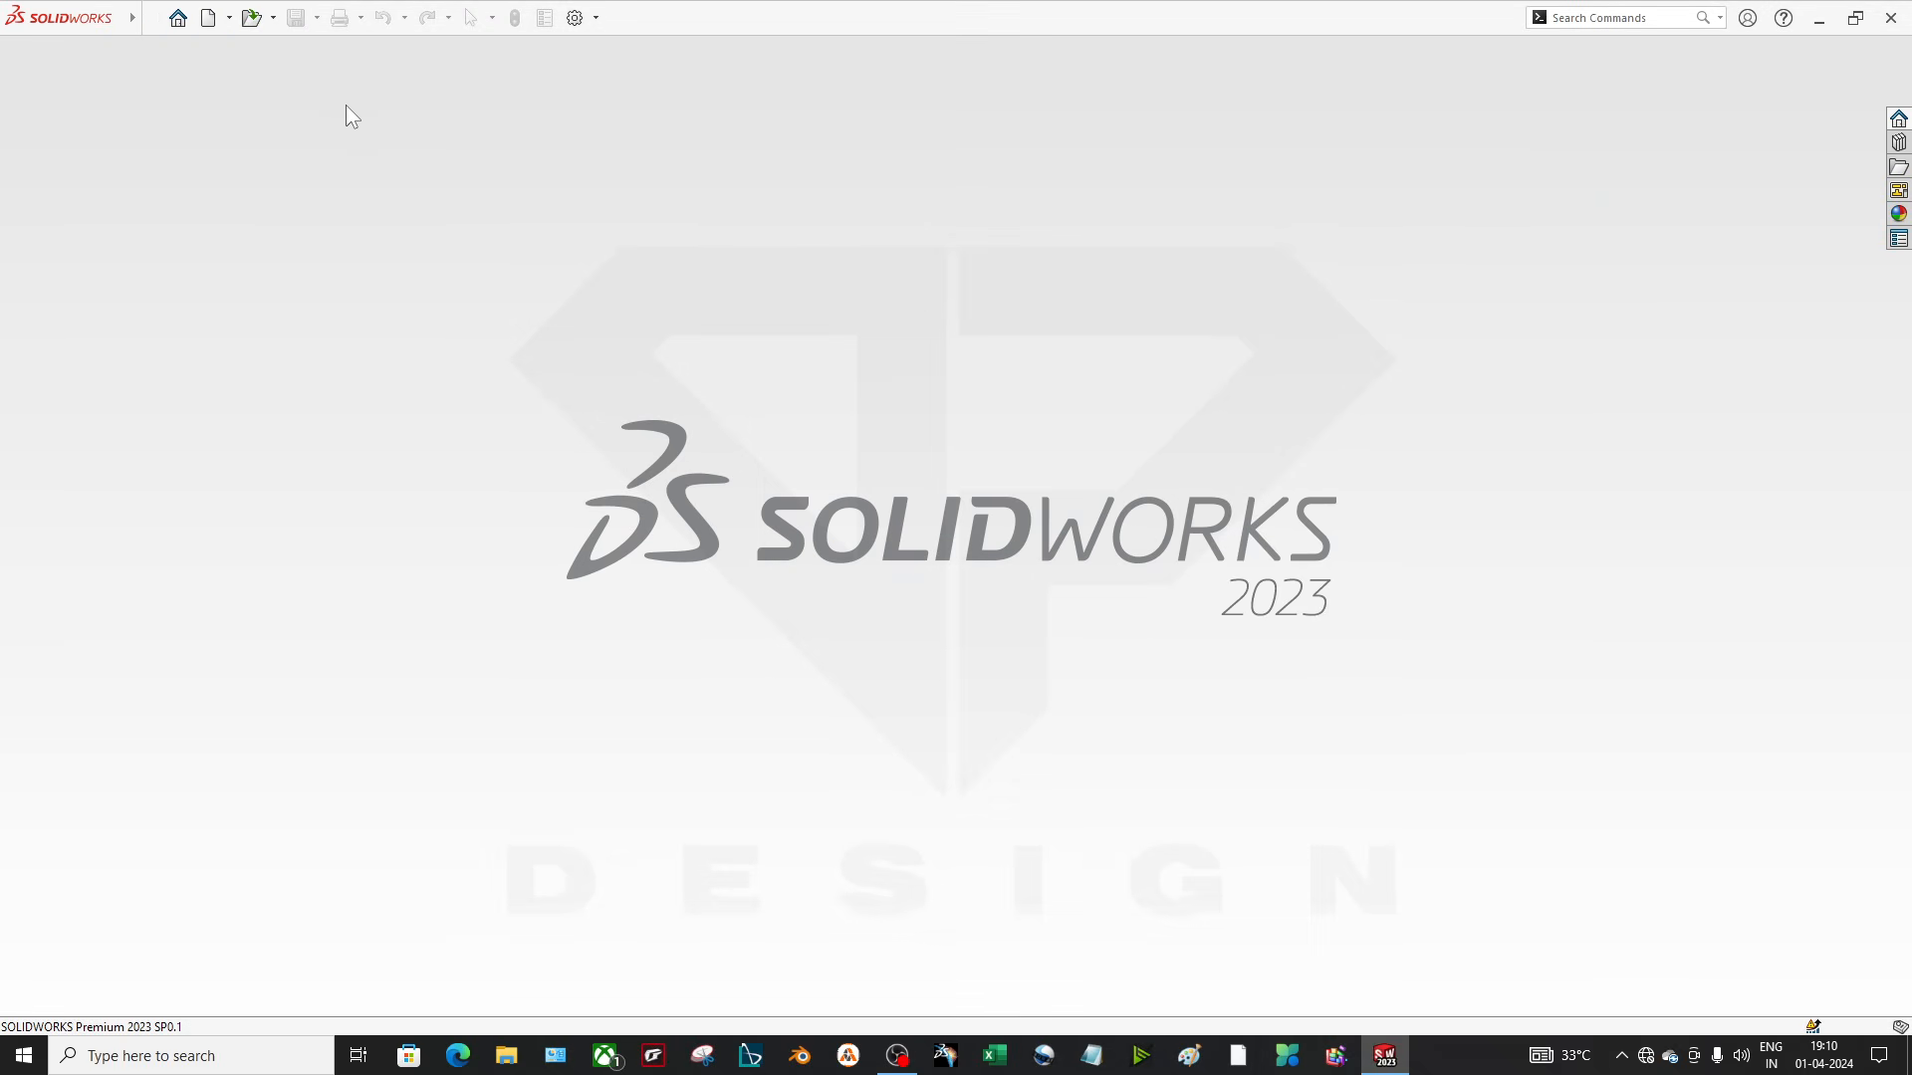
Create a new part document
left_click(207, 18)
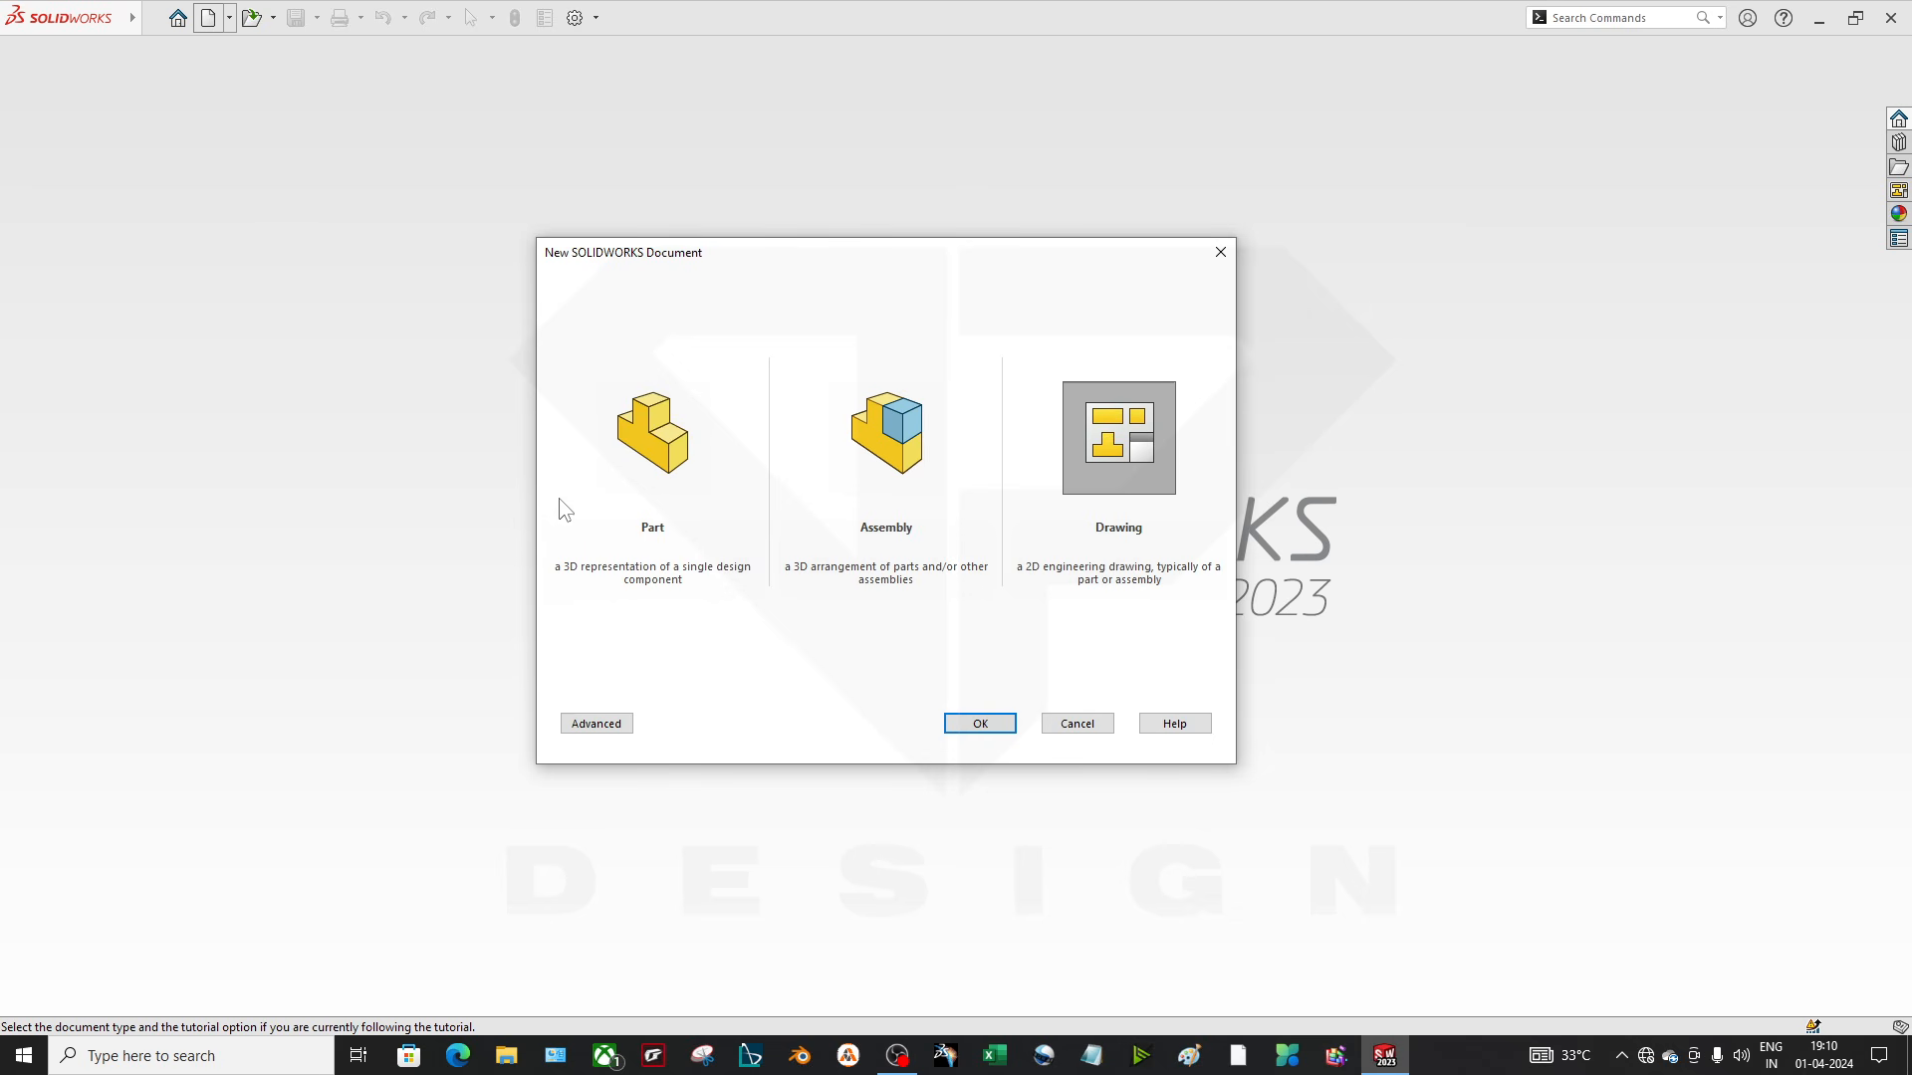
double_click(652, 438)
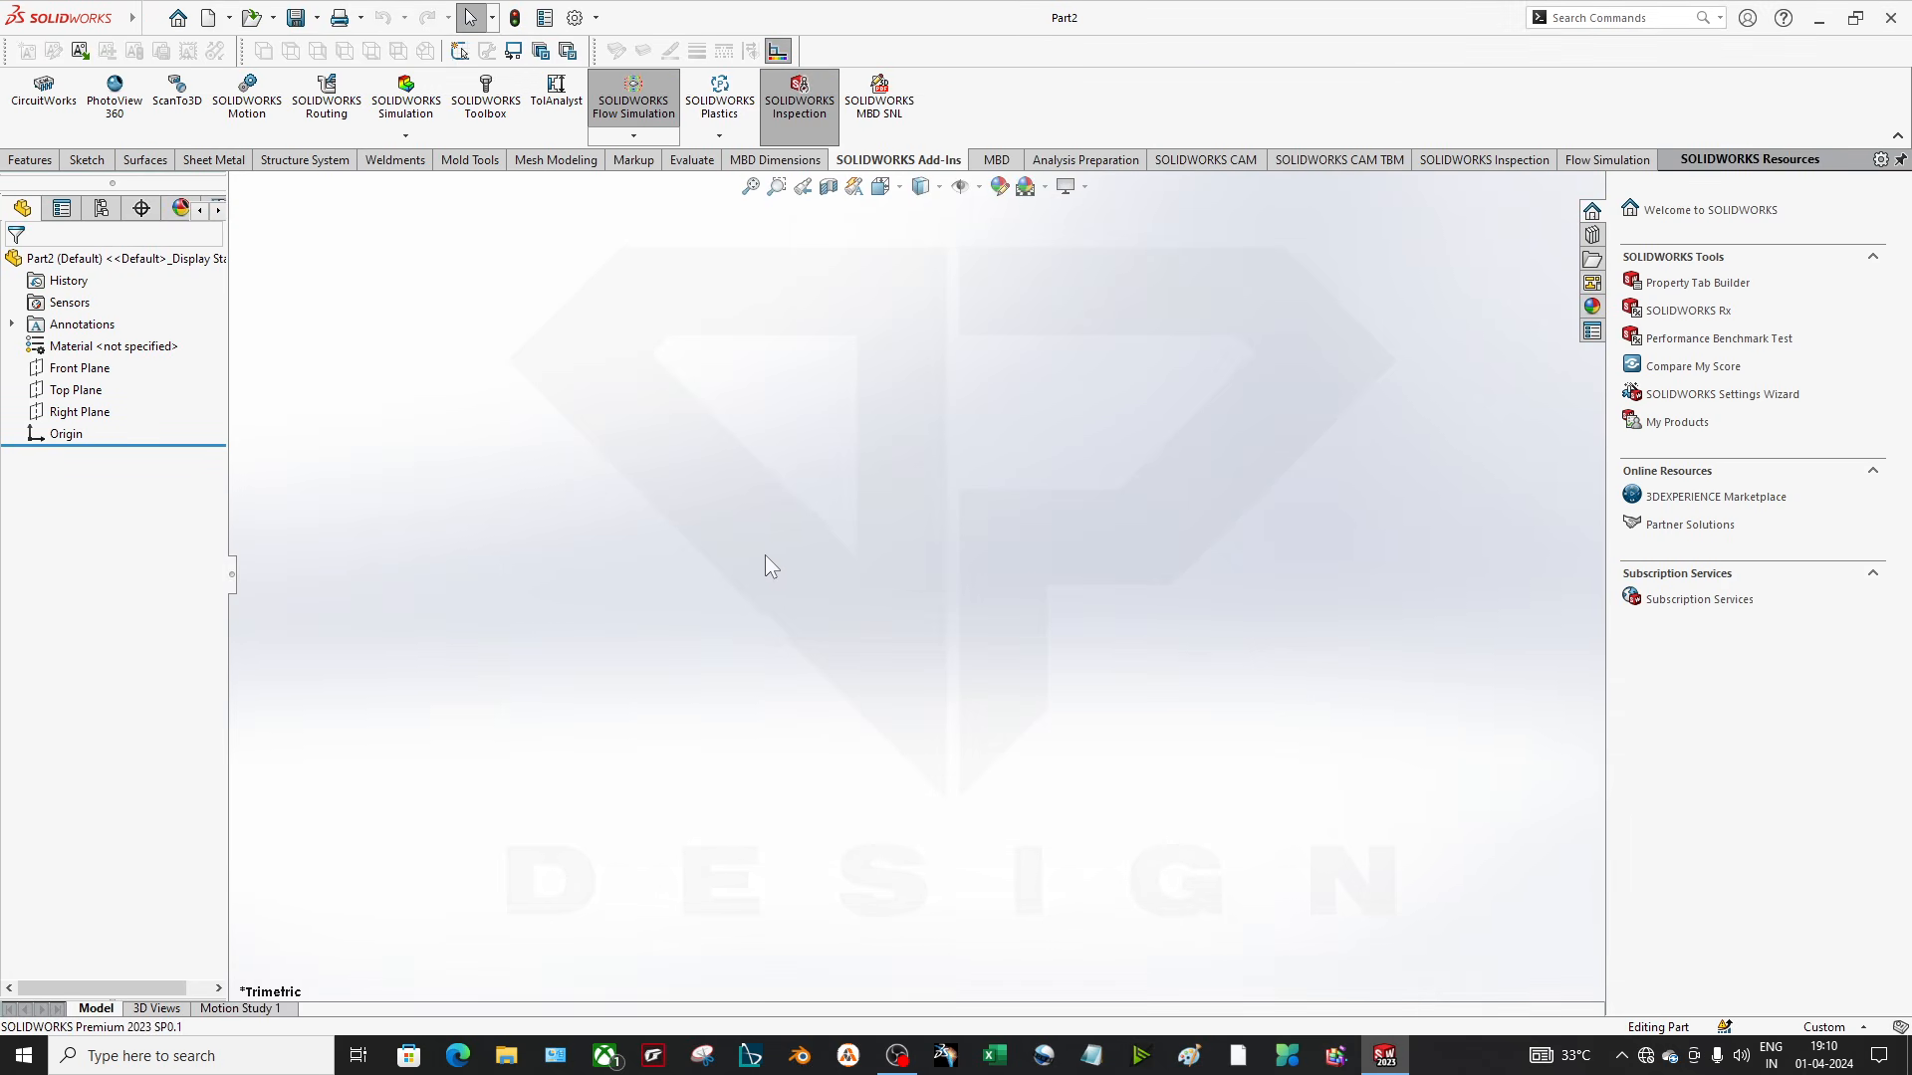